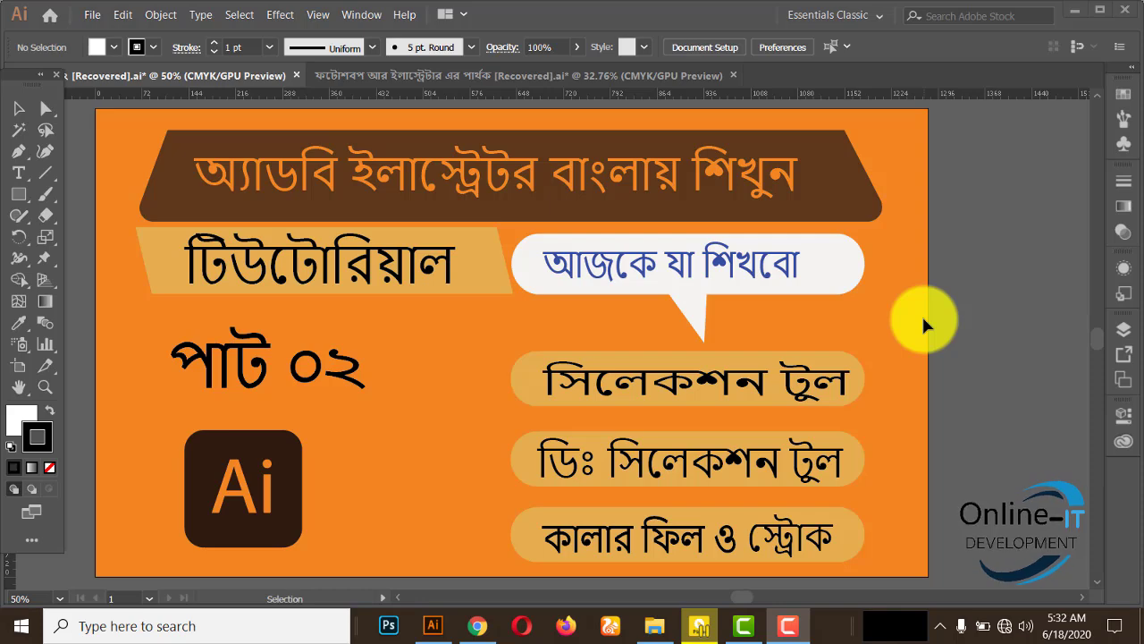
Create a new A4 document, Untitled-1, with one blank portrait artboard.
left_click(89, 14)
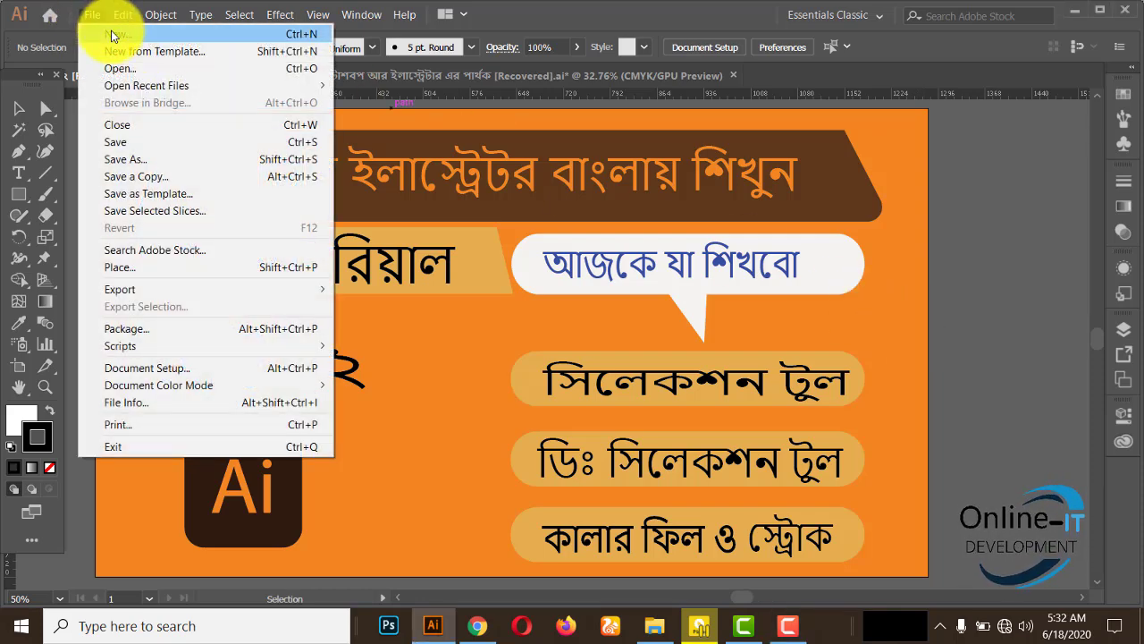
left_click(112, 34)
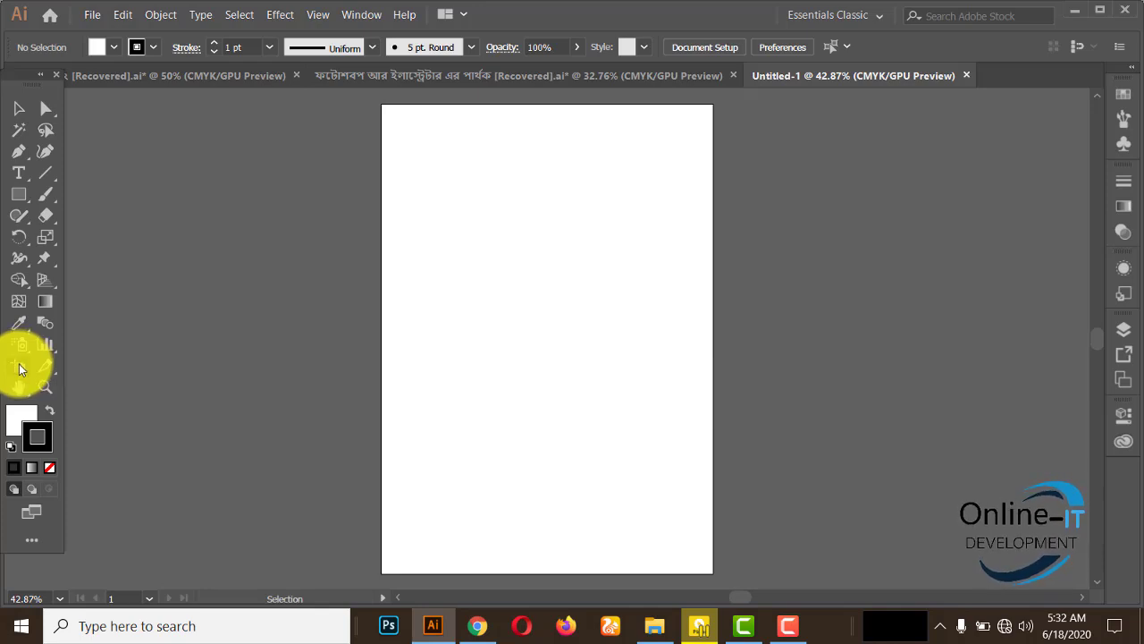
Drag Artboard 1's edges to make a 1169 × 842 pt landscape page.
left_click(19, 366)
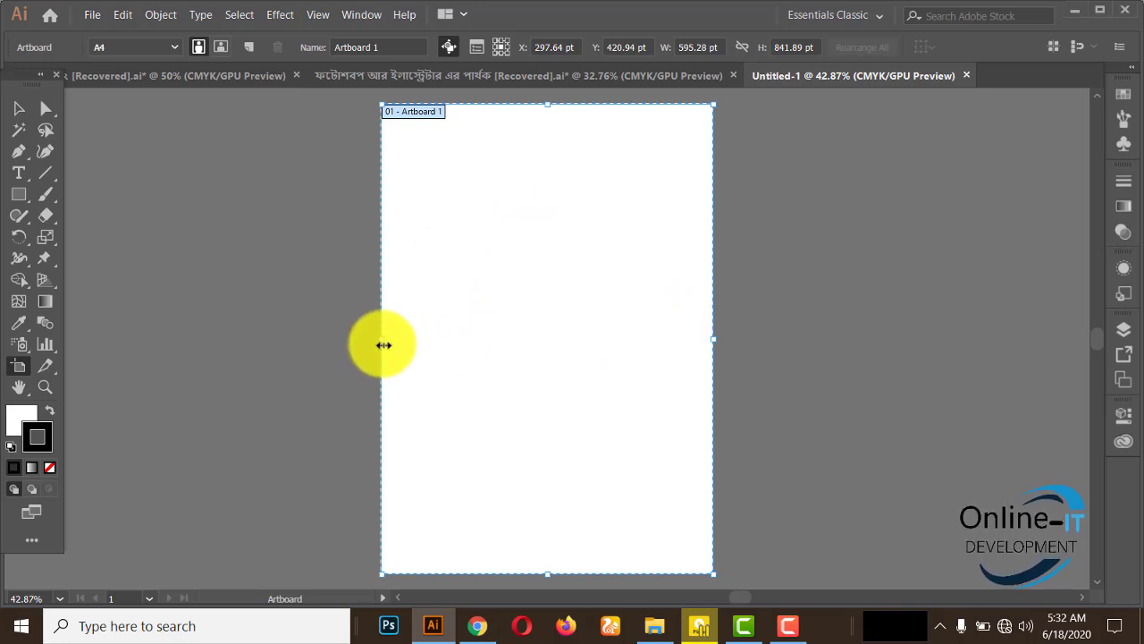
left_click_drag(381, 342, 227, 337)
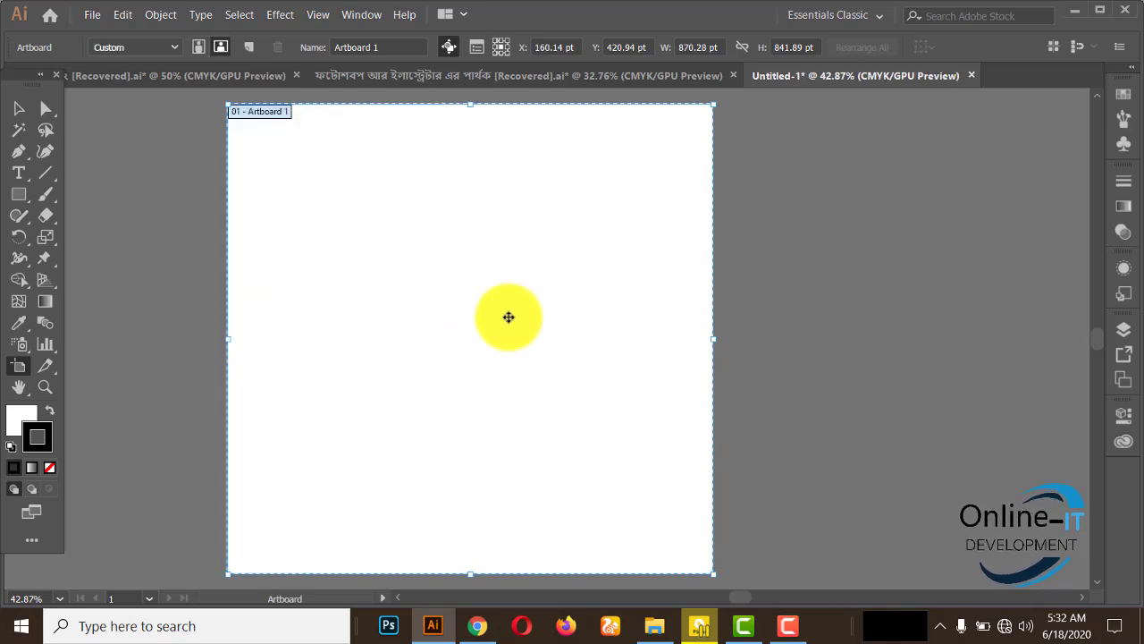
left_click_drag(701, 285, 728, 284)
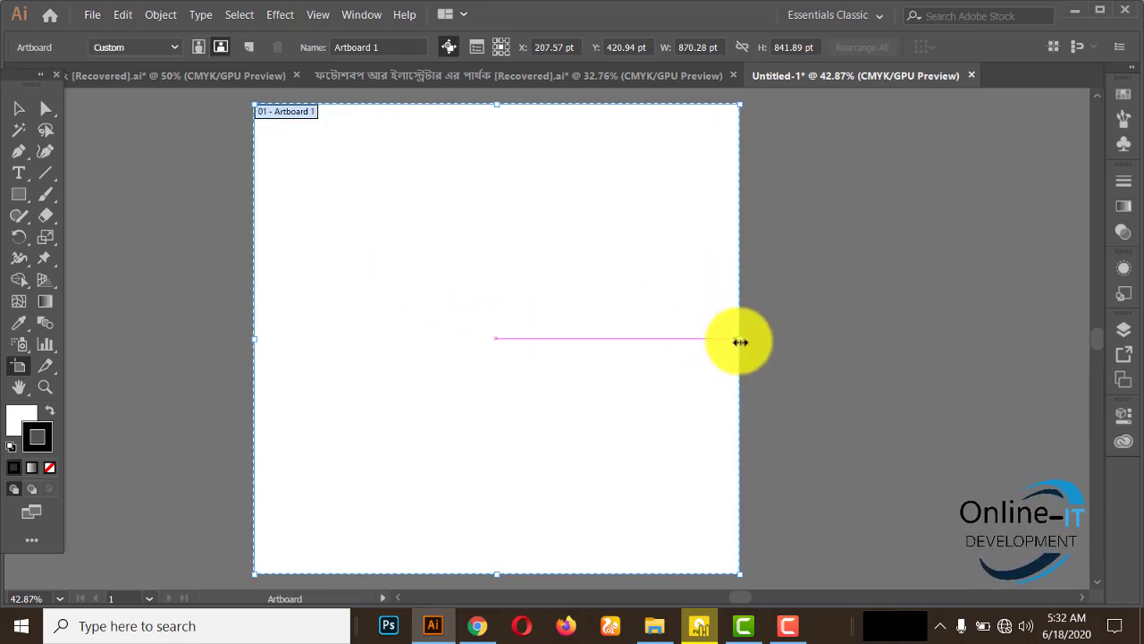
left_click_drag(740, 338, 908, 336)
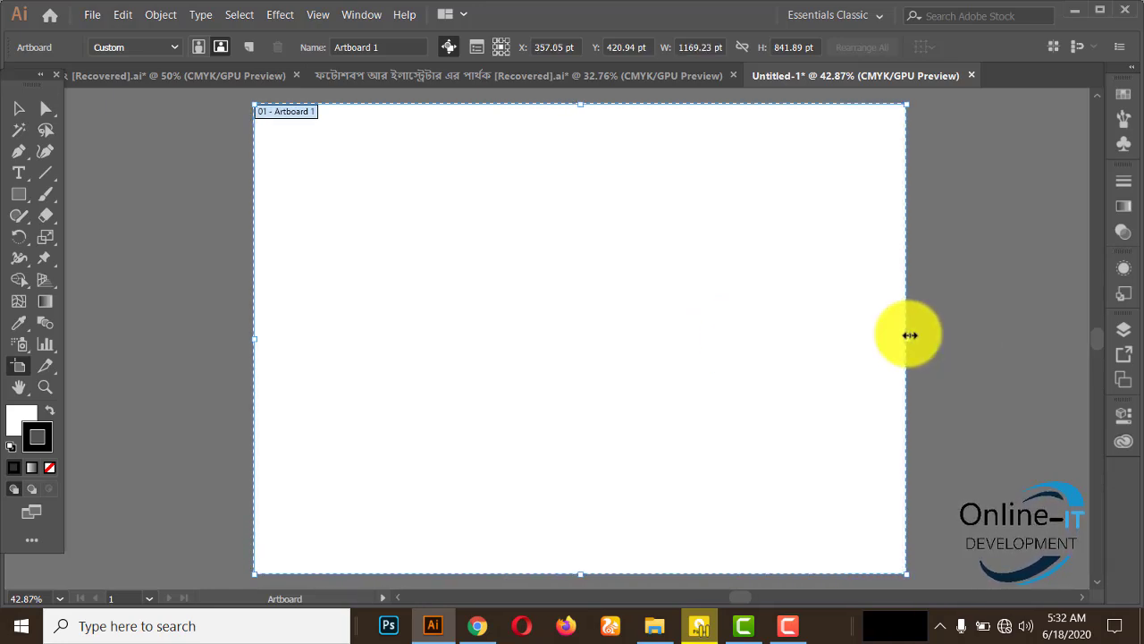
left_click(21, 109)
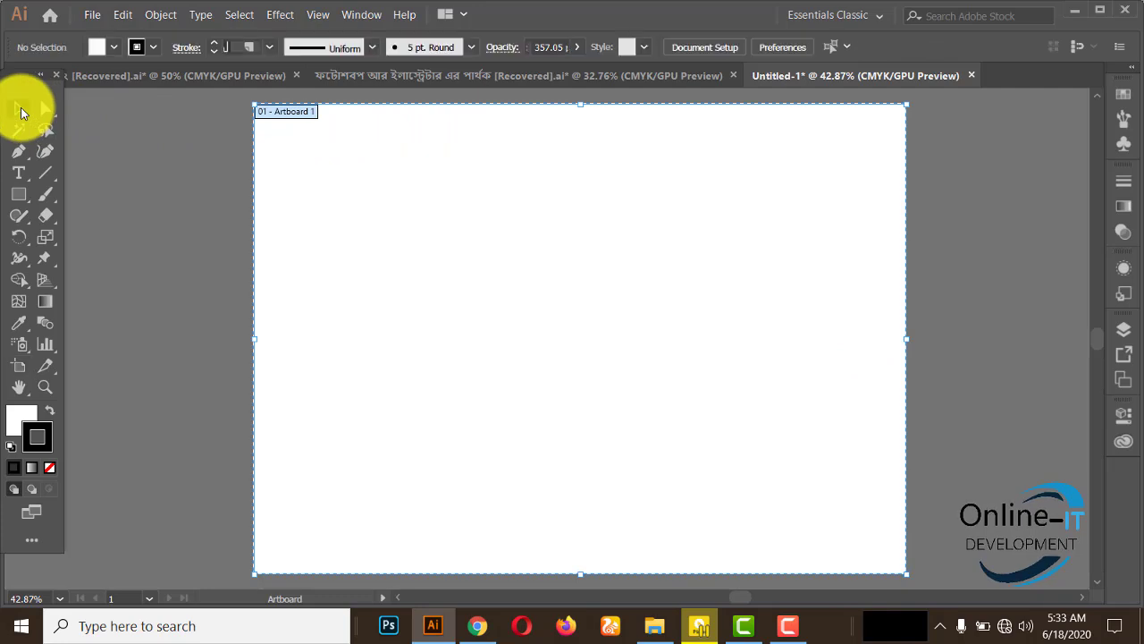
Choose the Rectangle tool from the shape flyout and cancel its size dialog.
left_click(22, 197)
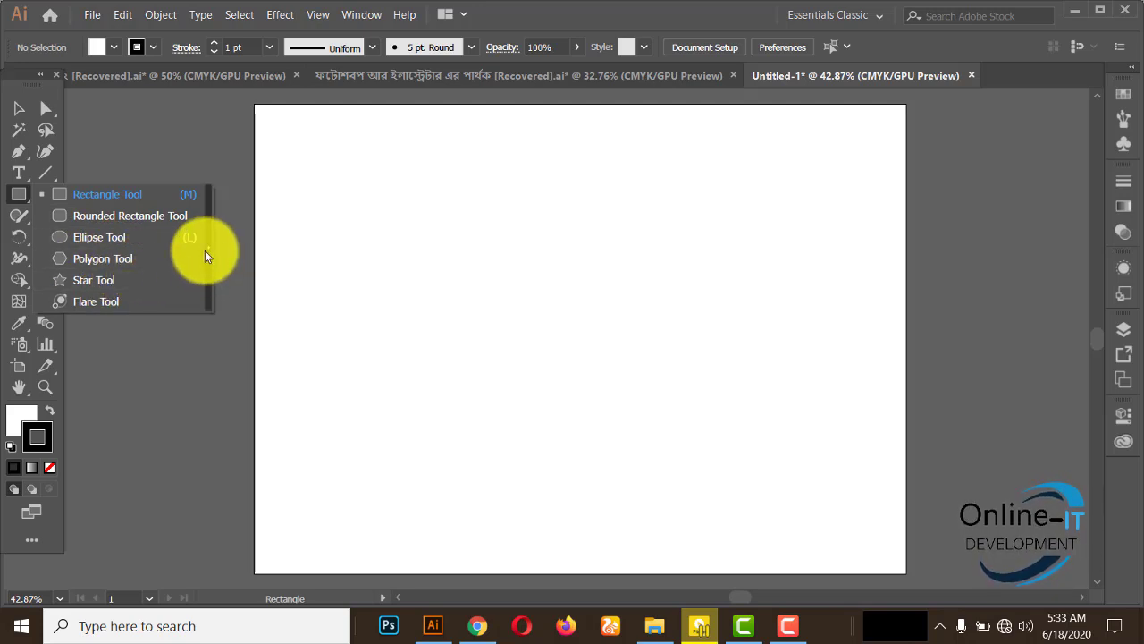
left_click(174, 193)
left_click(190, 146)
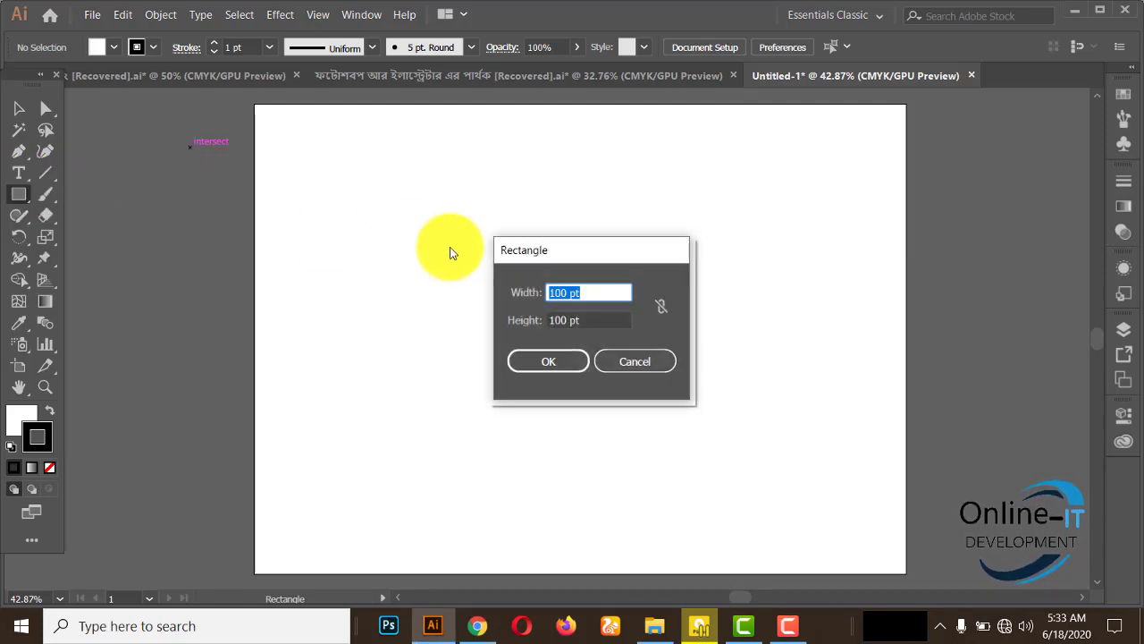
left_click(616, 361)
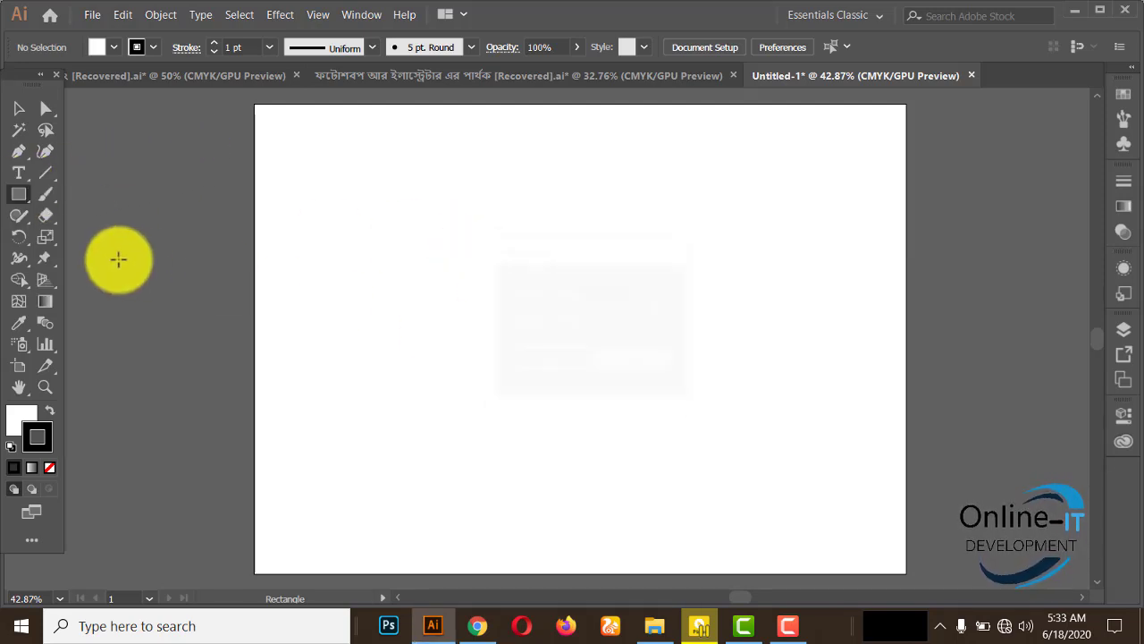
Tear off the shape tools into a floating panel placed at the top right.
left_click(23, 196)
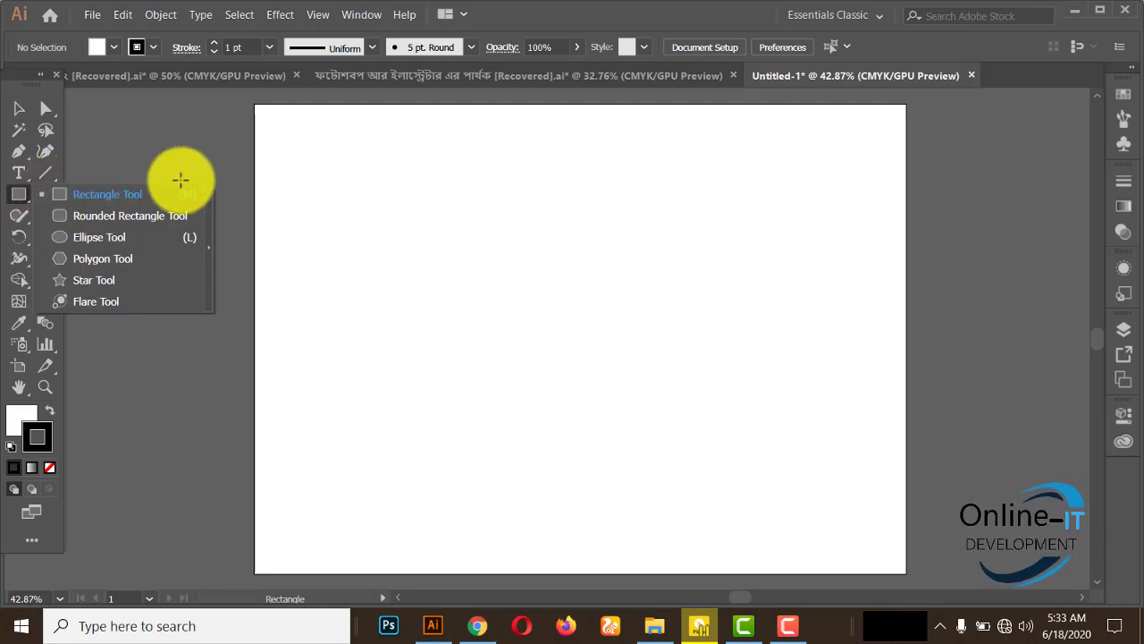
left_click(206, 247)
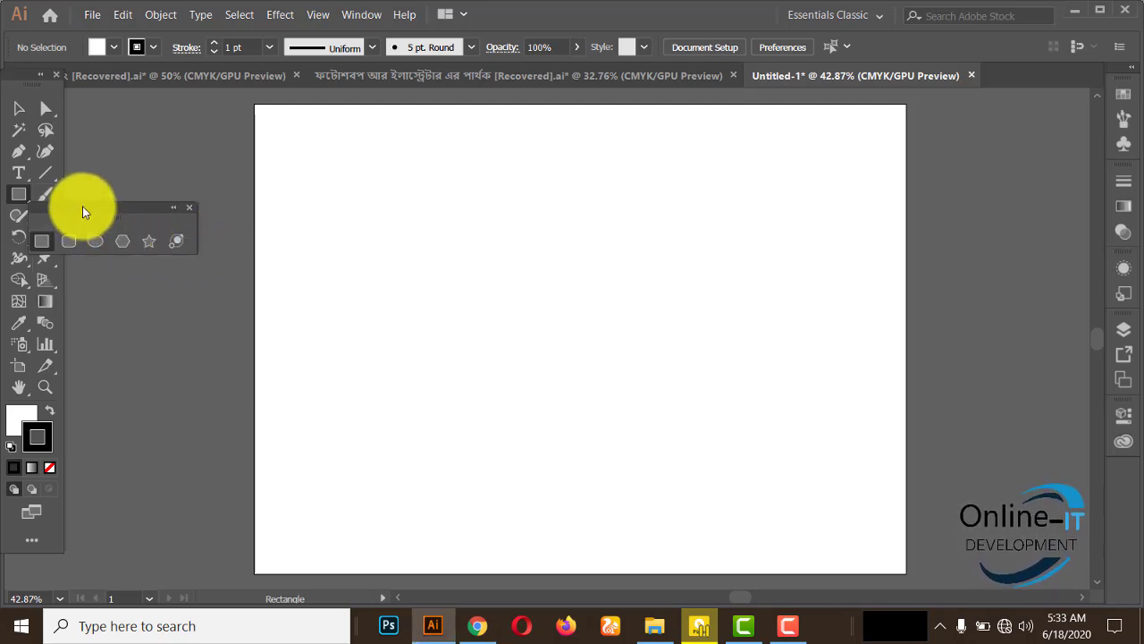
mouse_move(83, 210)
left_mouse_down()
mouse_move(979, 109)
mouse_move(968, 115)
left_mouse_up()
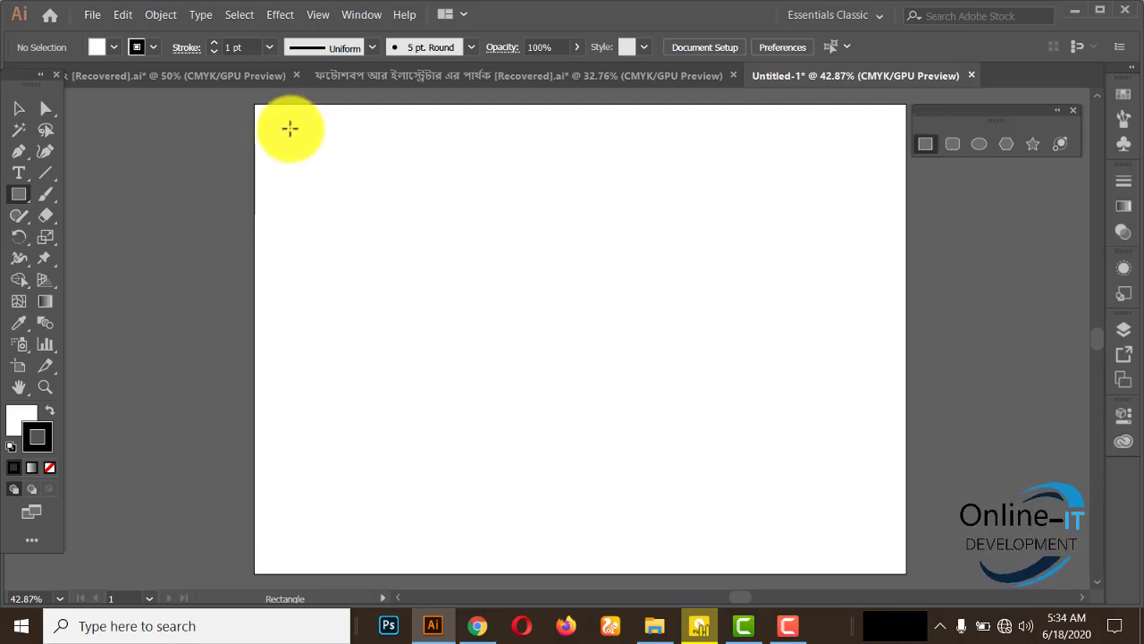
Draw a rectangle near the artboard's top-left and fill it green from the Color spectrum.
mouse_move(290, 133)
left_mouse_down()
mouse_move(450, 230)
mouse_move(489, 238)
left_mouse_up()
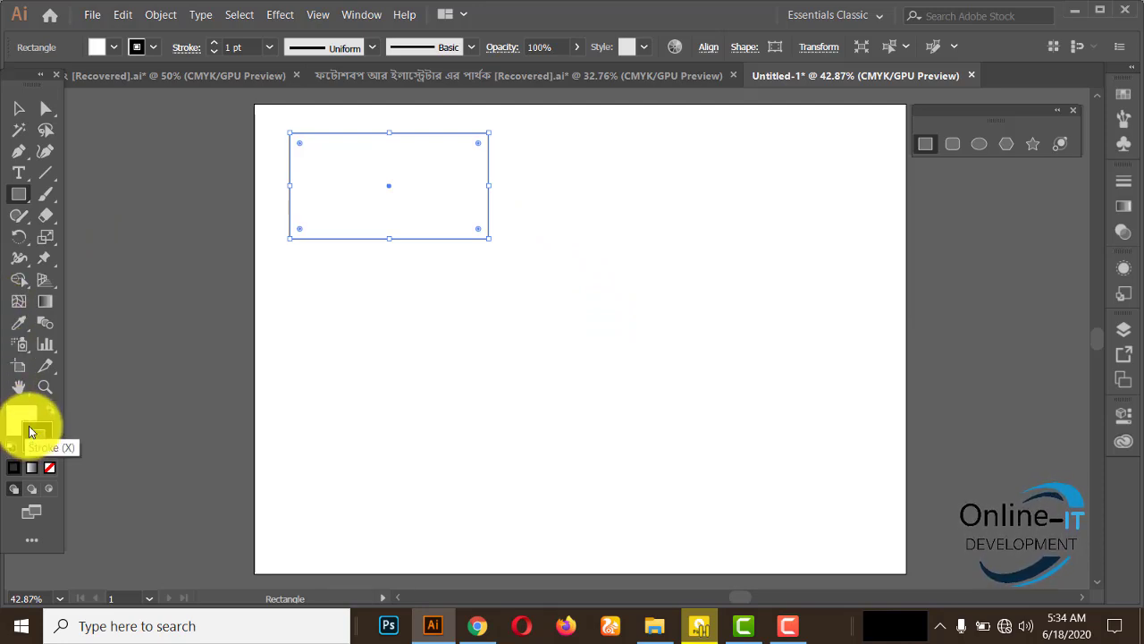
left_click(13, 416)
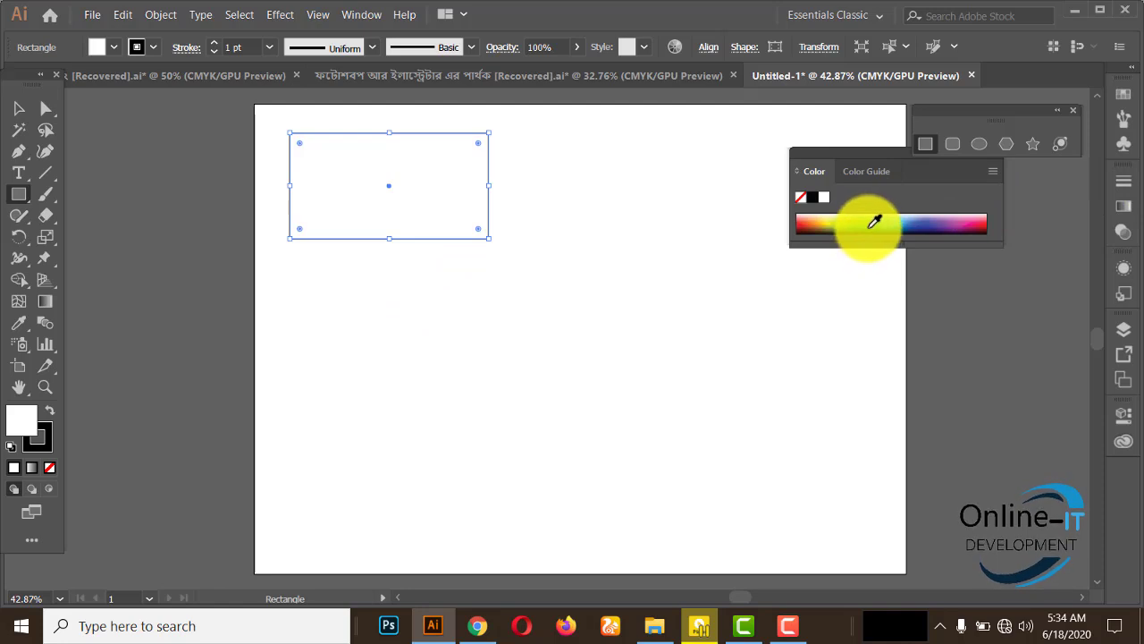
left_click_drag(932, 219, 983, 222)
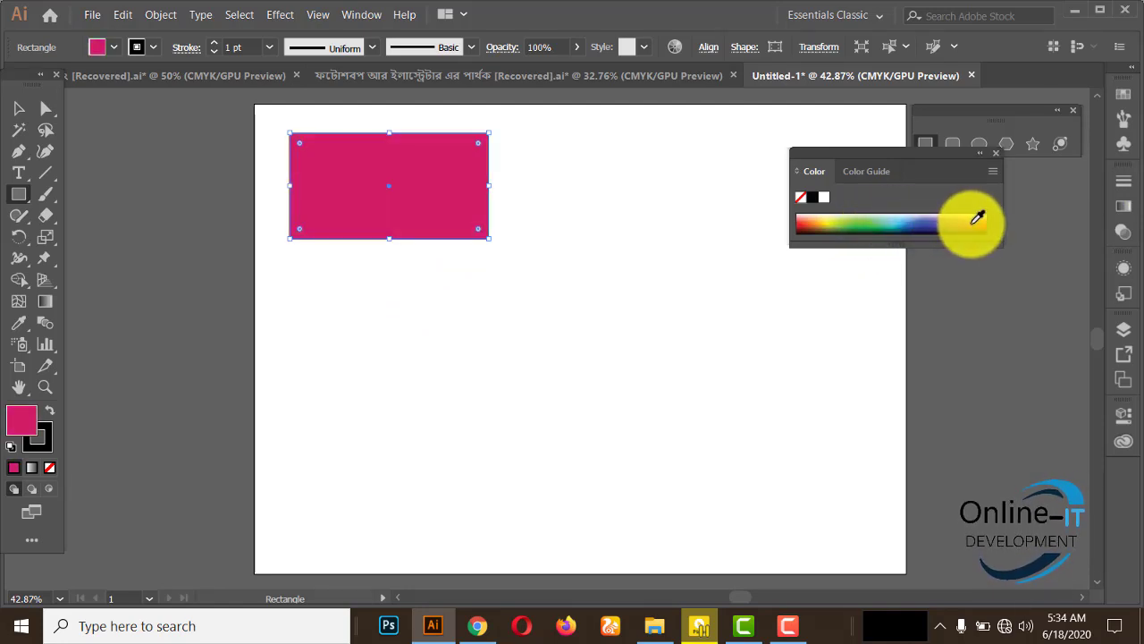
left_click(863, 223)
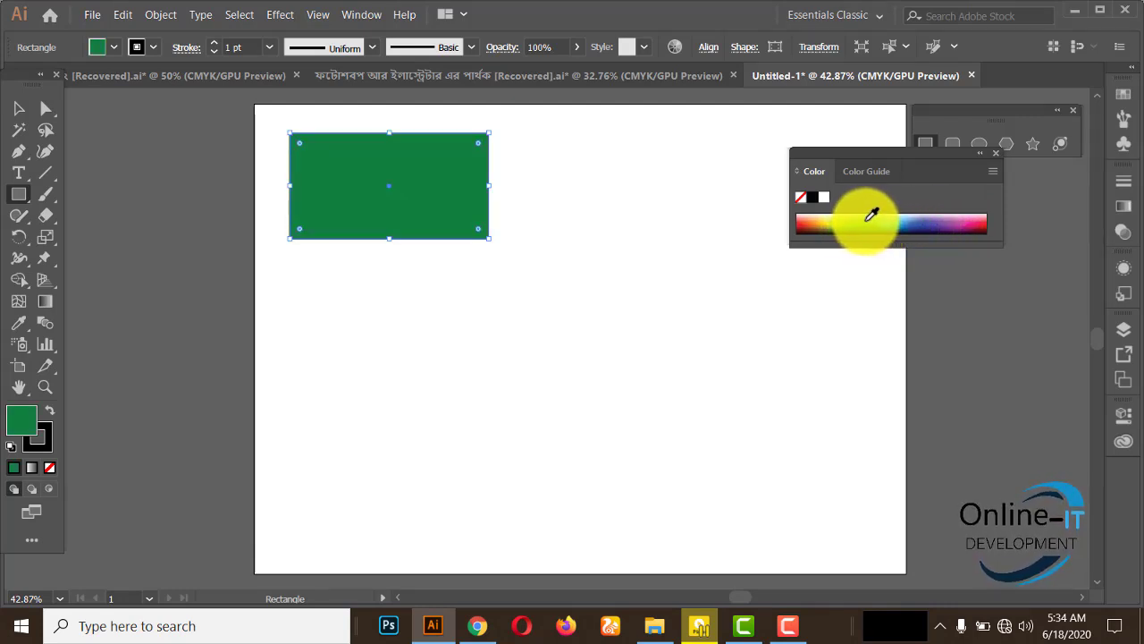
Deselect the green rectangle and close the Color panel.
left_click(19, 108)
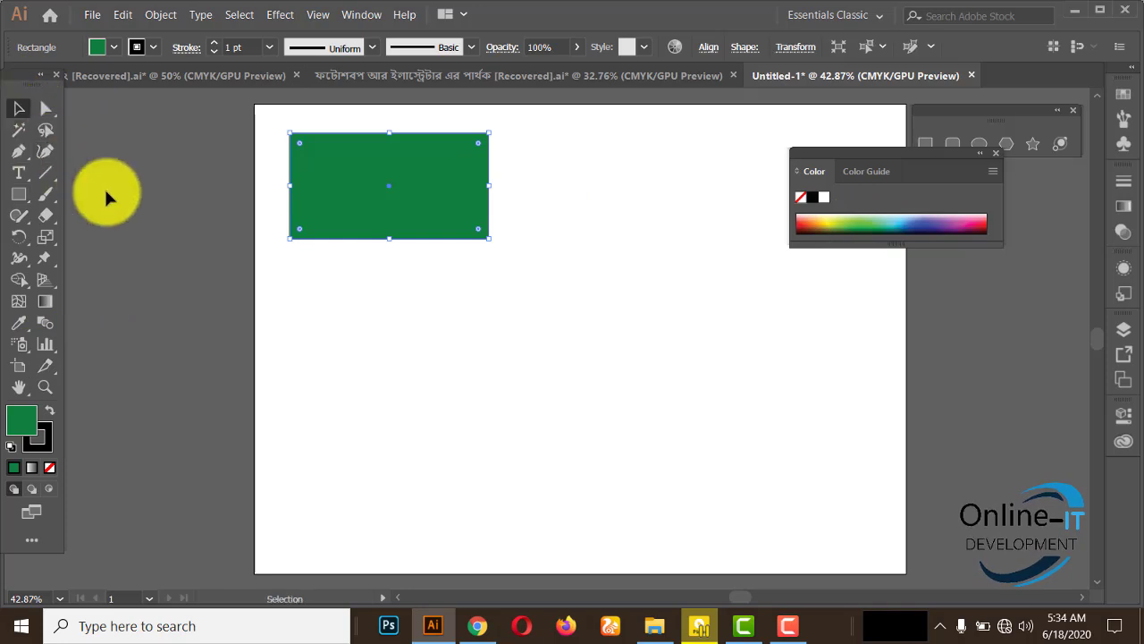
left_click(102, 191)
left_click(994, 150)
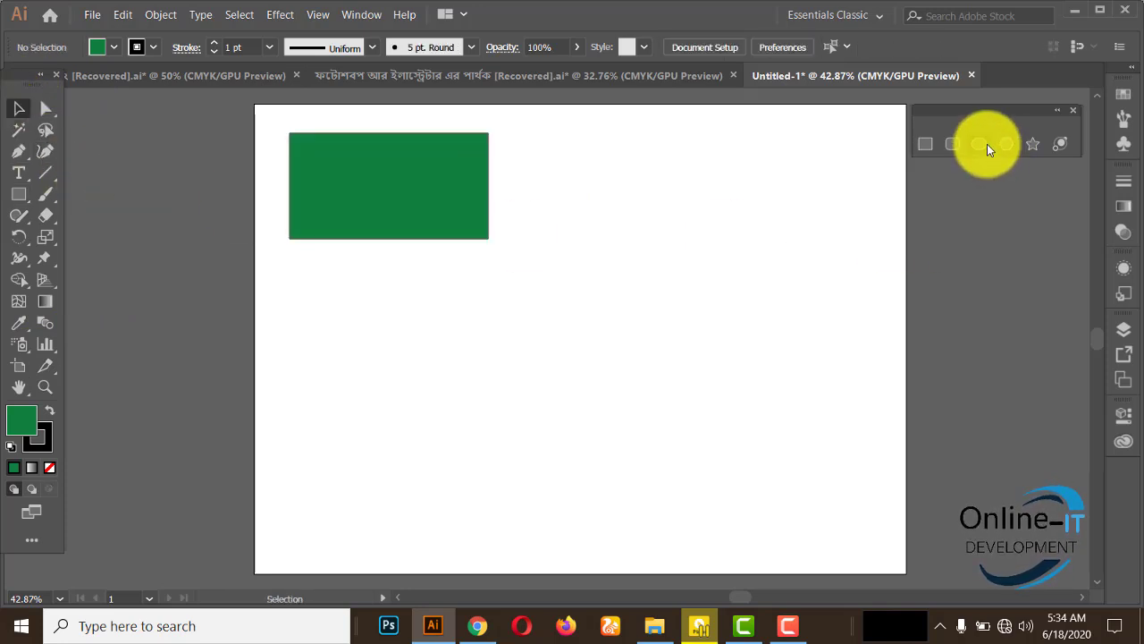
Explore hue and saturation in the fill Color Picker, then close it without changes.
double_click(21, 431)
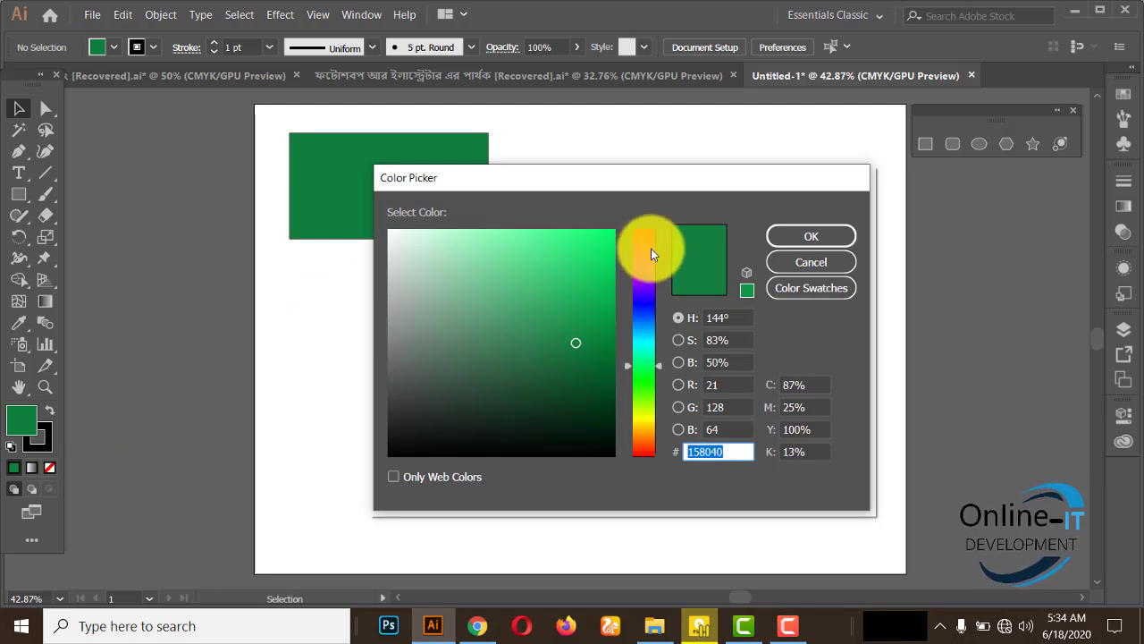
left_click_drag(650, 242, 646, 383)
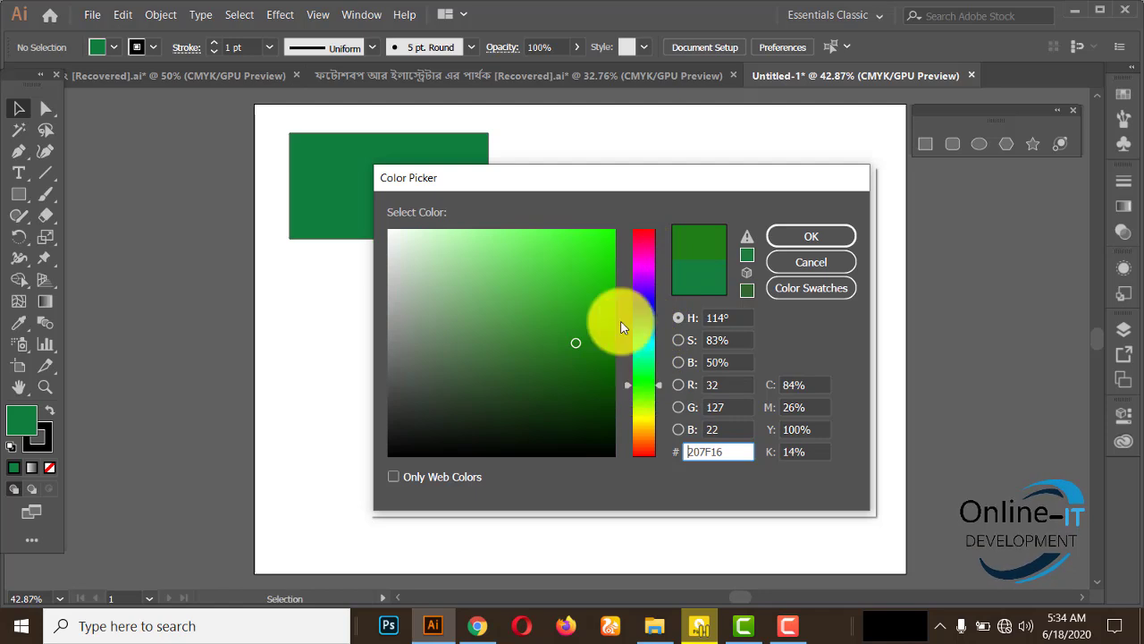
mouse_move(588, 242)
left_mouse_down()
mouse_move(582, 266)
mouse_move(493, 254)
mouse_move(503, 242)
mouse_move(600, 367)
mouse_move(596, 260)
mouse_move(614, 373)
mouse_move(601, 337)
left_mouse_up()
left_click(791, 236)
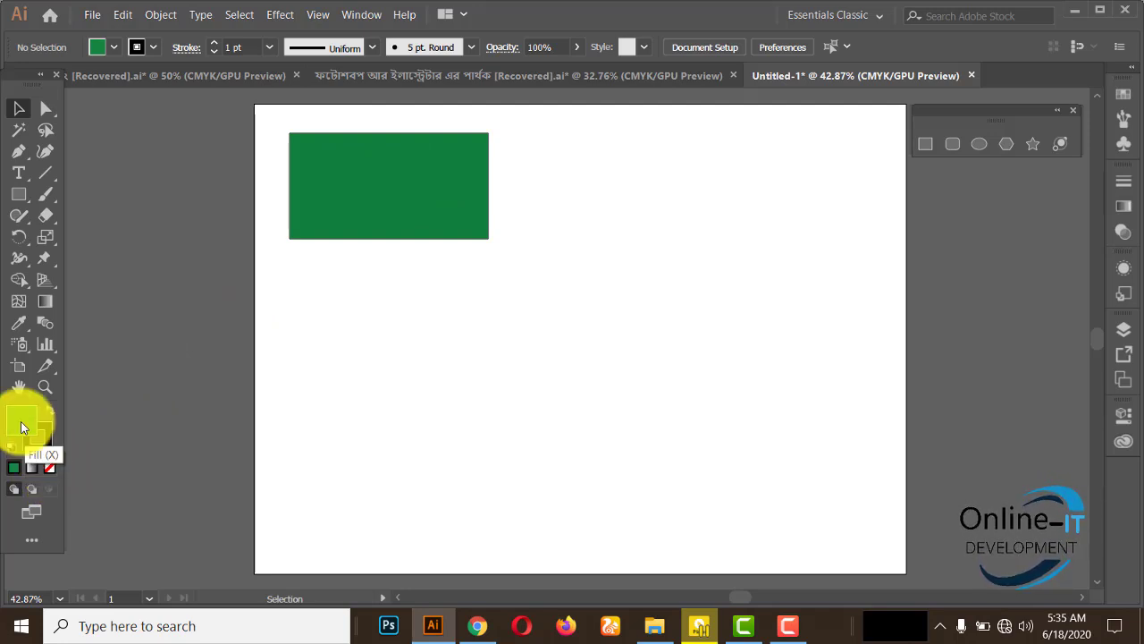
Toggle the selected rectangle's fill to None and back to green.
left_click(49, 467)
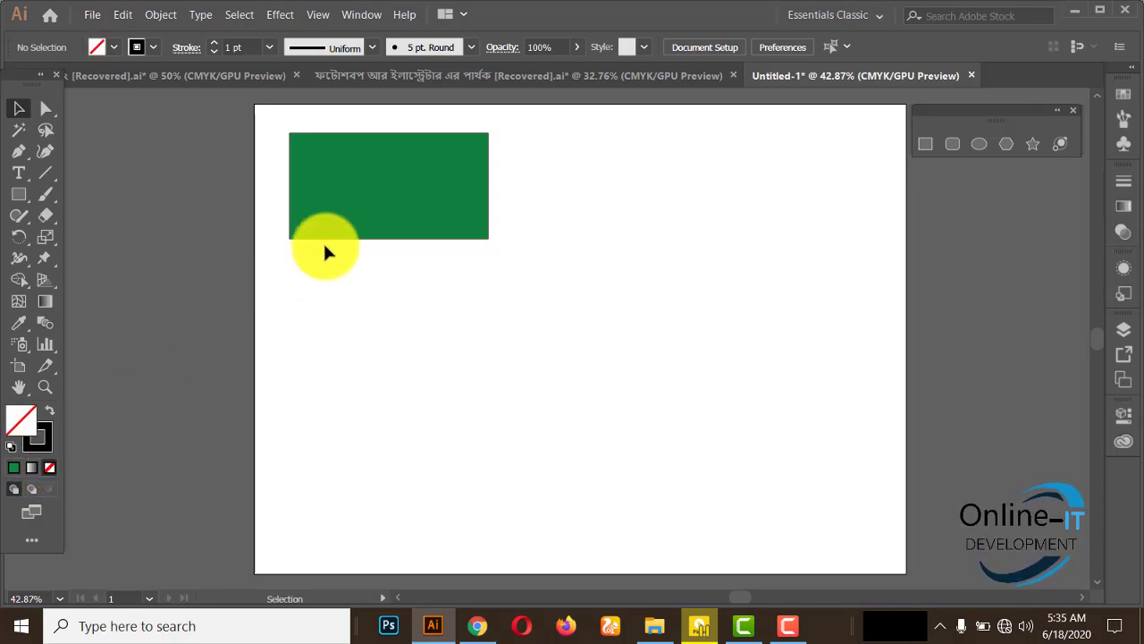
left_click(358, 182)
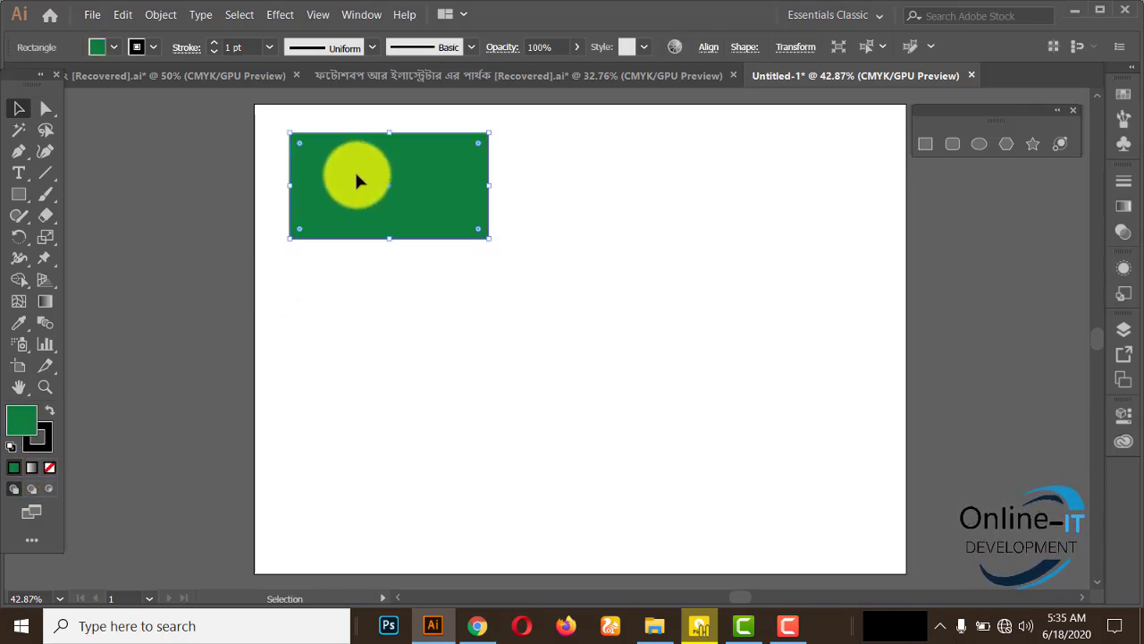
left_click(49, 469)
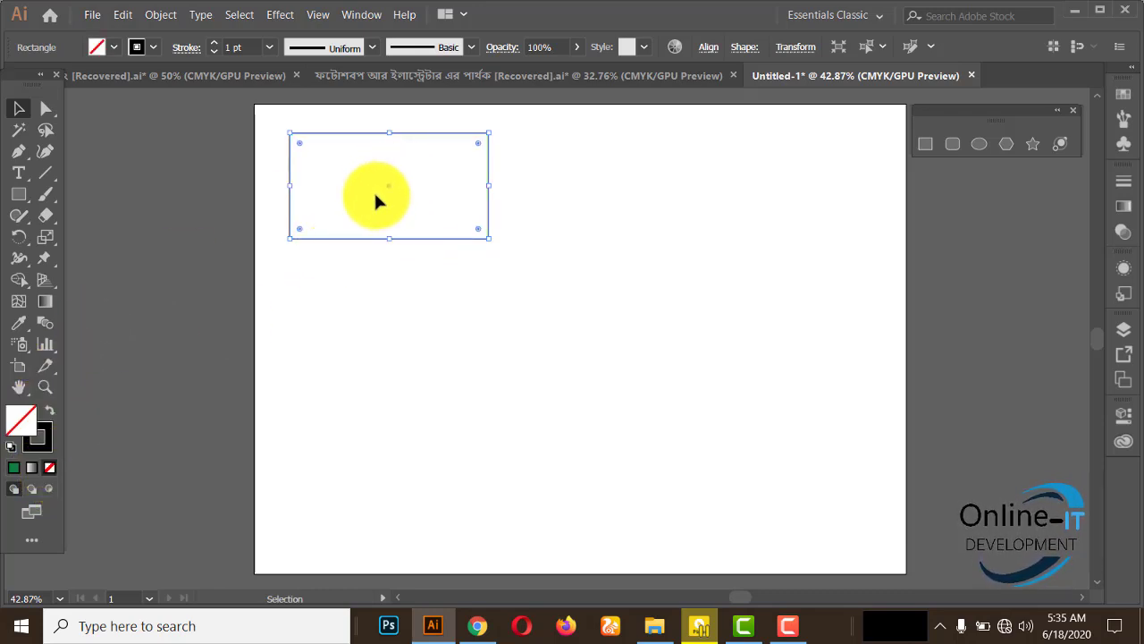
left_click(16, 469)
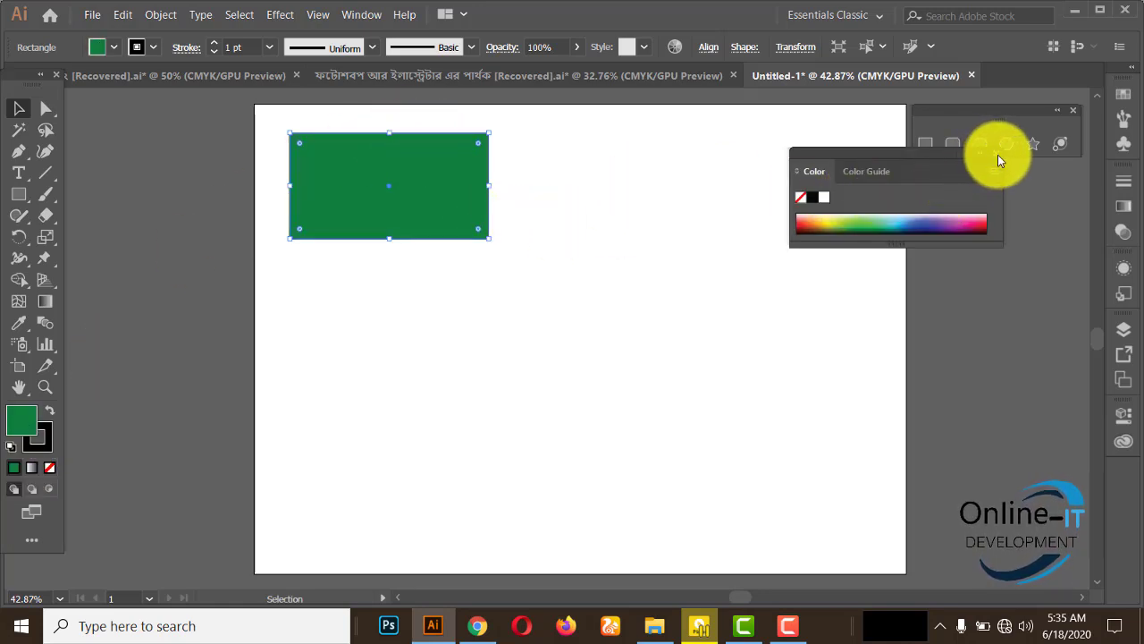
Make the Stroke box active and zoom in on the green rectangle.
left_click(997, 155)
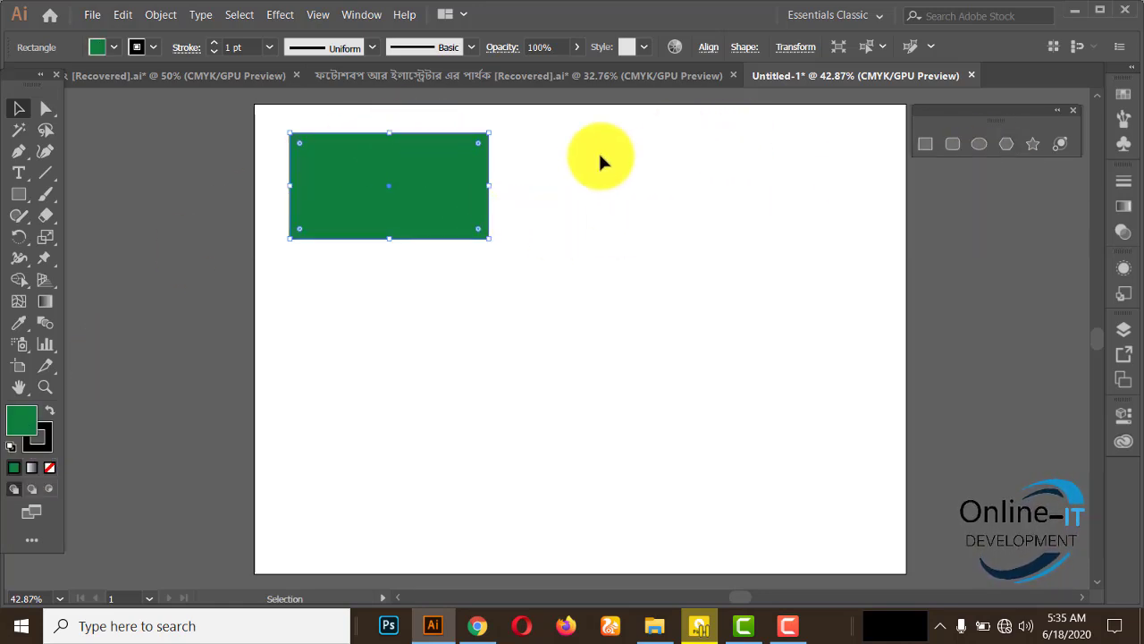
left_click(49, 432)
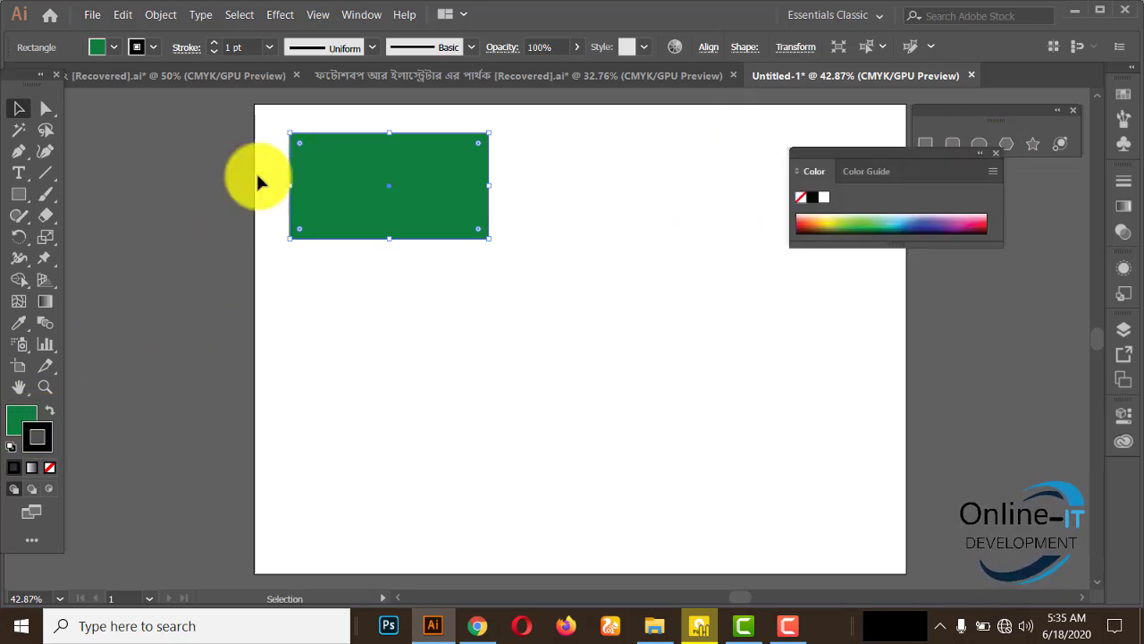
left_click(44, 387)
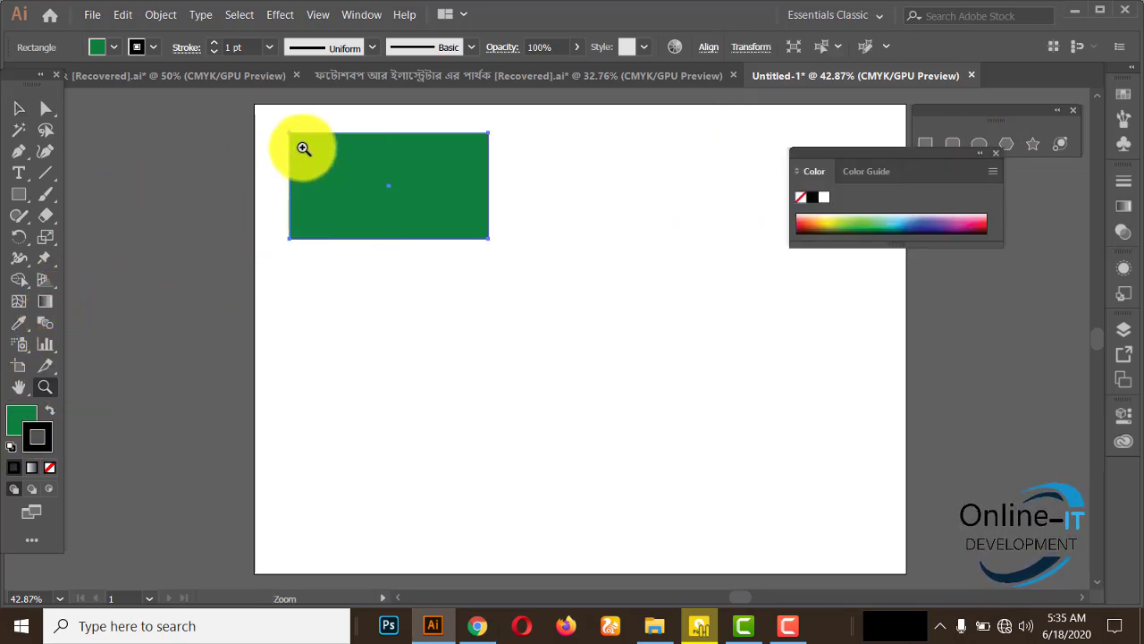
left_click_drag(301, 148, 364, 228)
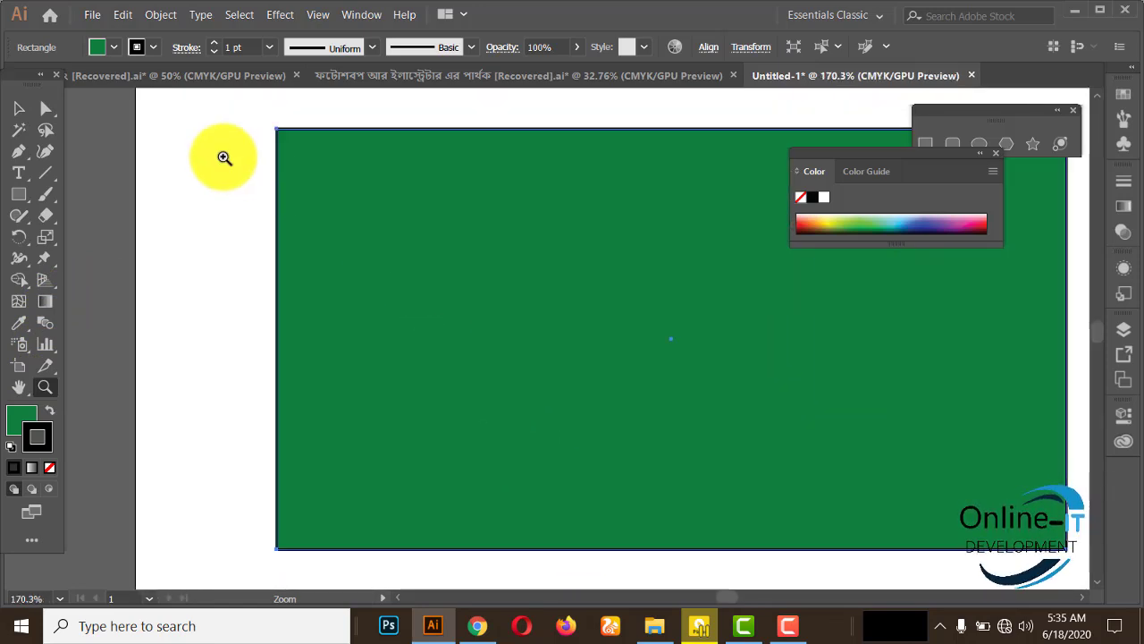
left_click(18, 109)
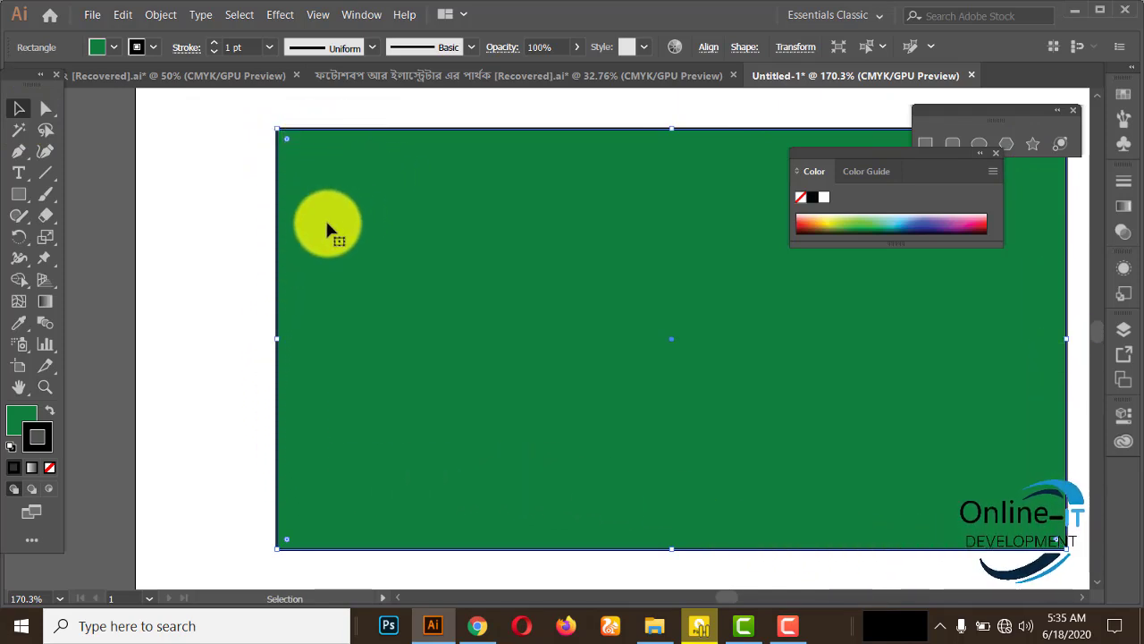
Set the rectangle's outline colour to pink F20F50 in the Color Picker.
double_click(48, 437)
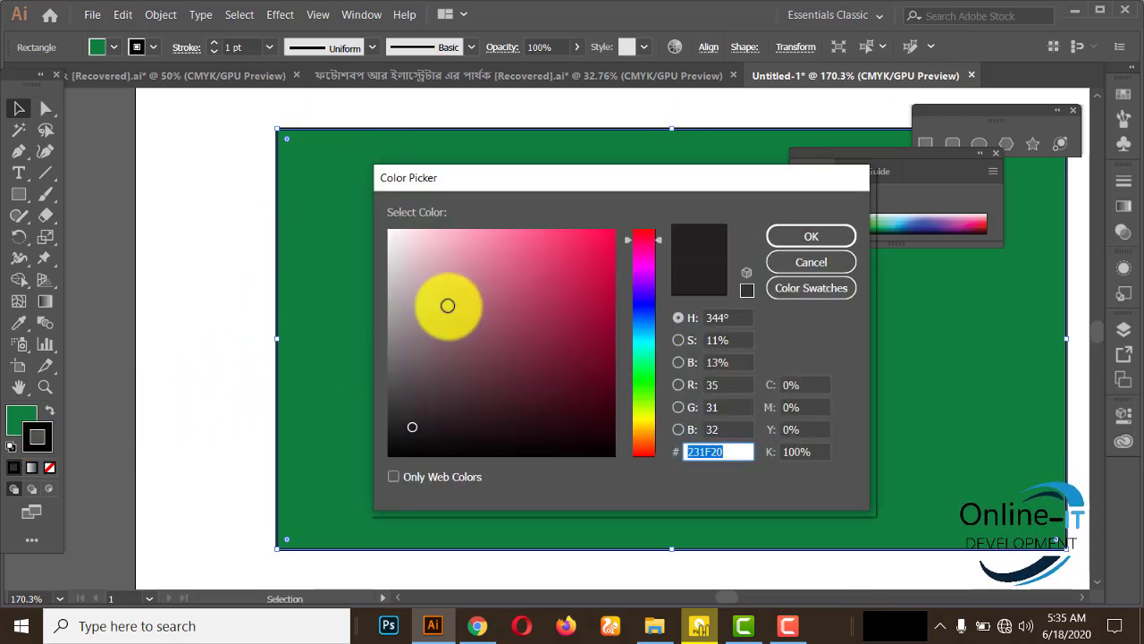
left_click(601, 240)
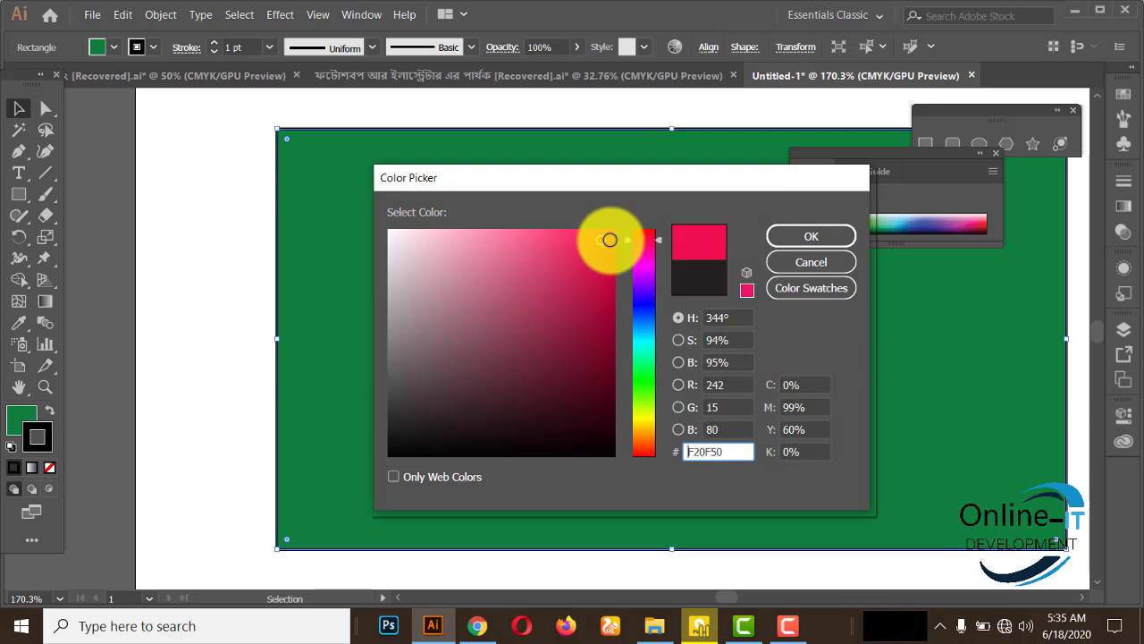
left_click(816, 236)
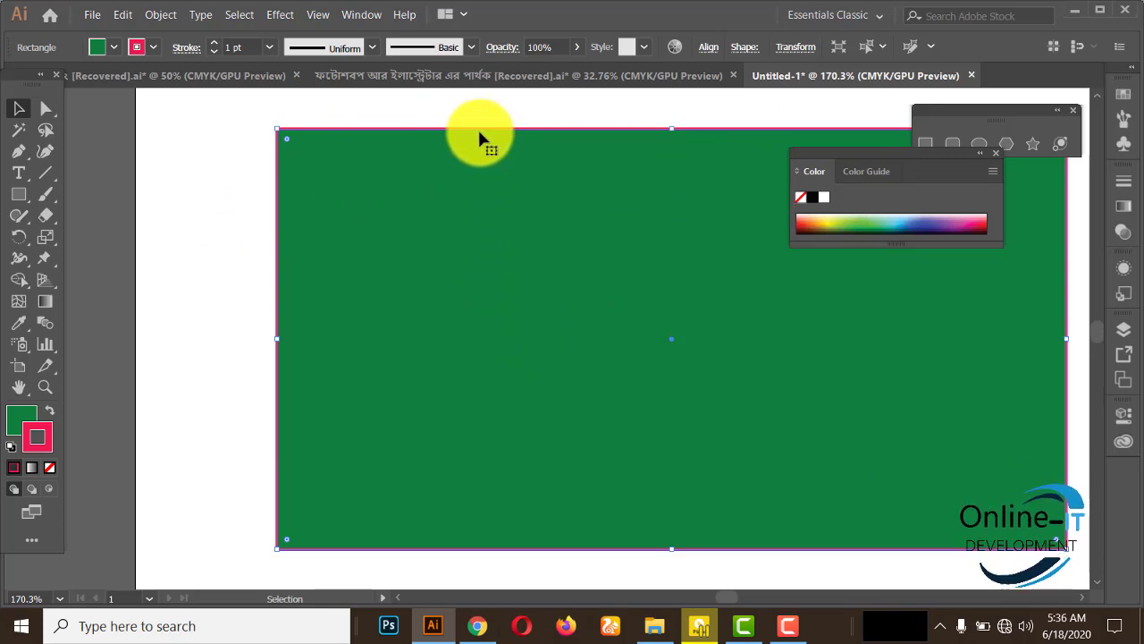
left_click(44, 386)
left_click(643, 370, "alt")
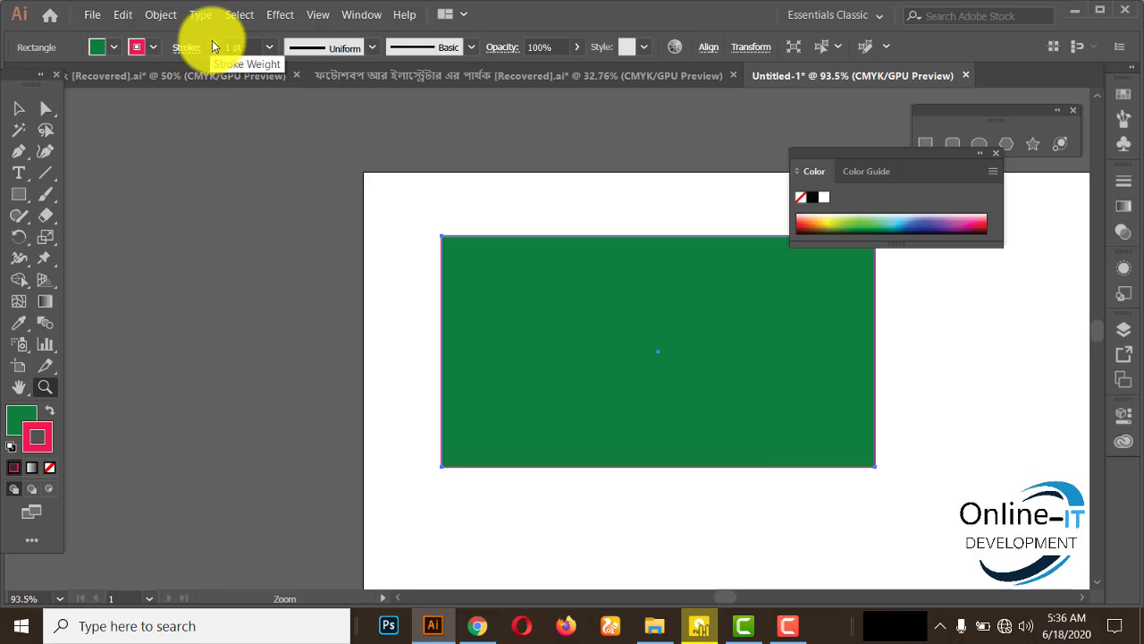
Raise the pink outline's stroke weight to 13 pt.
left_click(211, 40)
left_click(212, 40)
left_click(212, 40)
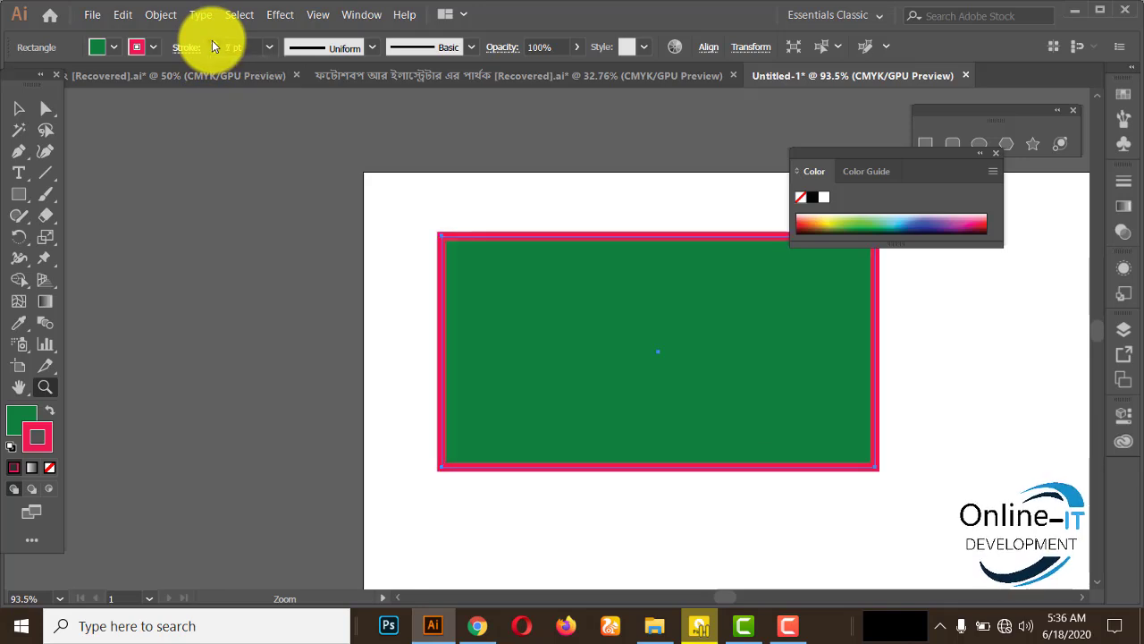
left_click(212, 40)
left_click(212, 40)
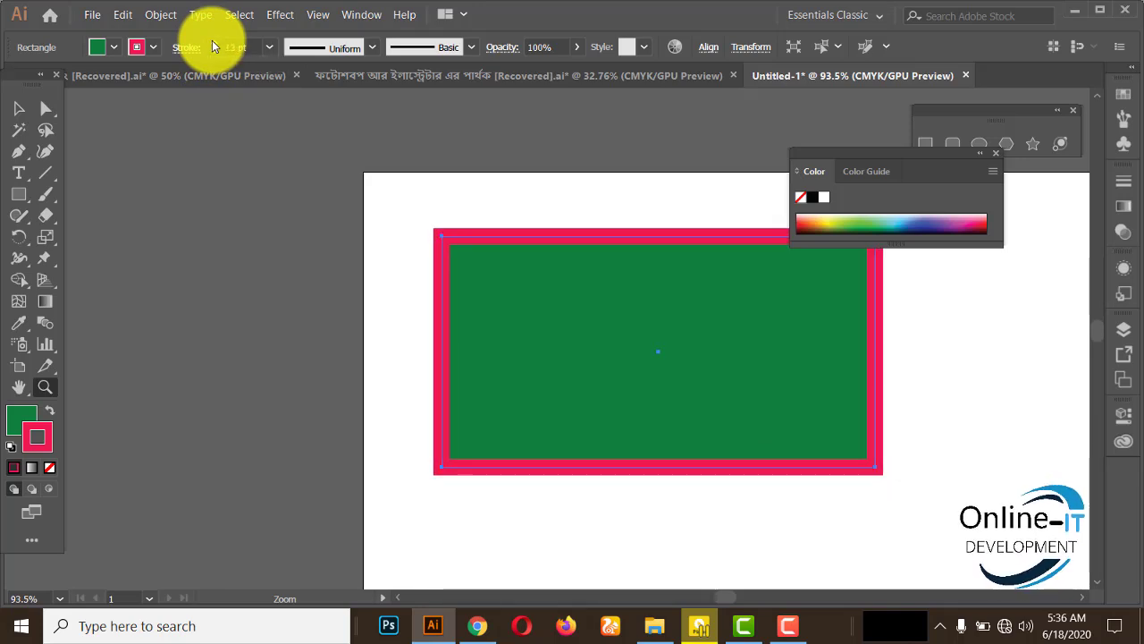
left_click(154, 48)
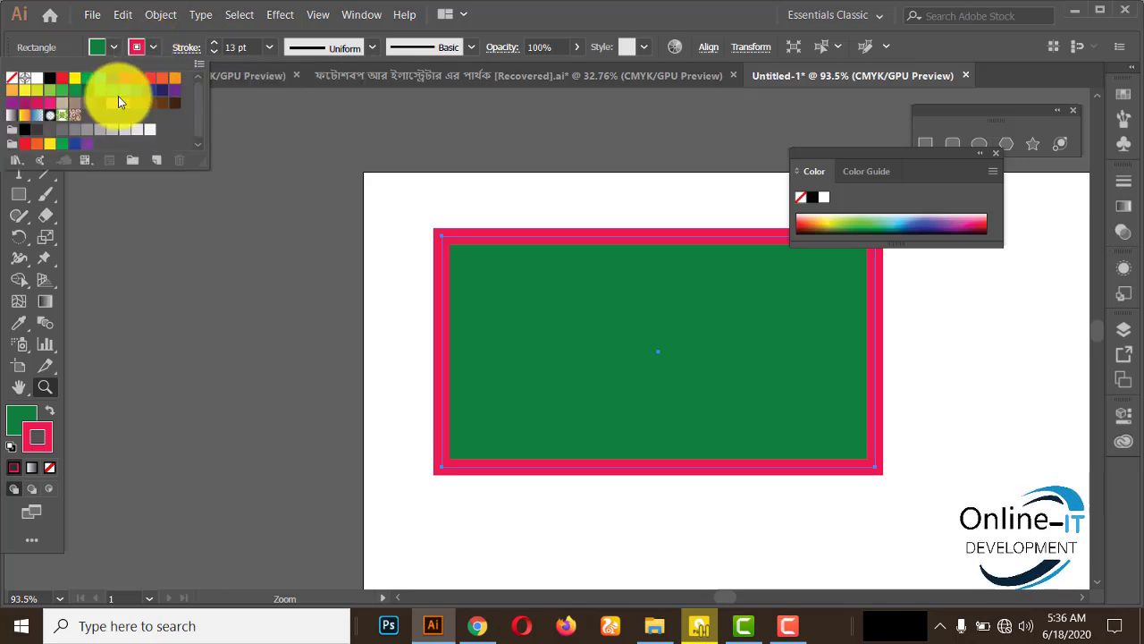
Try several stroke swatches and settle on a light tan outline.
left_click(152, 93)
left_click(163, 93)
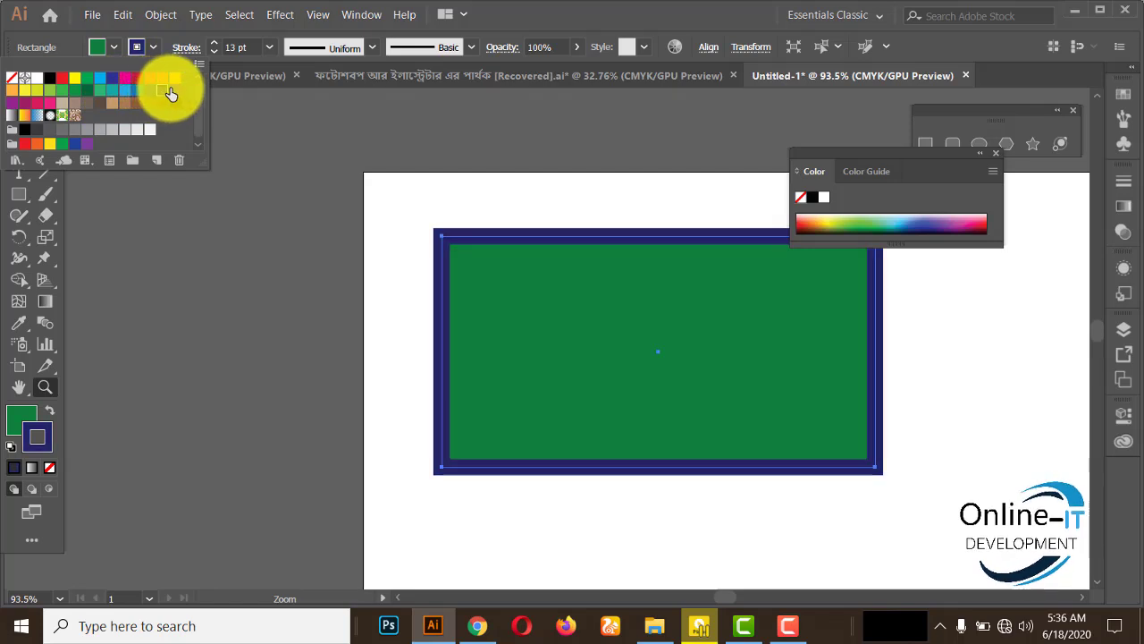
left_click(137, 106)
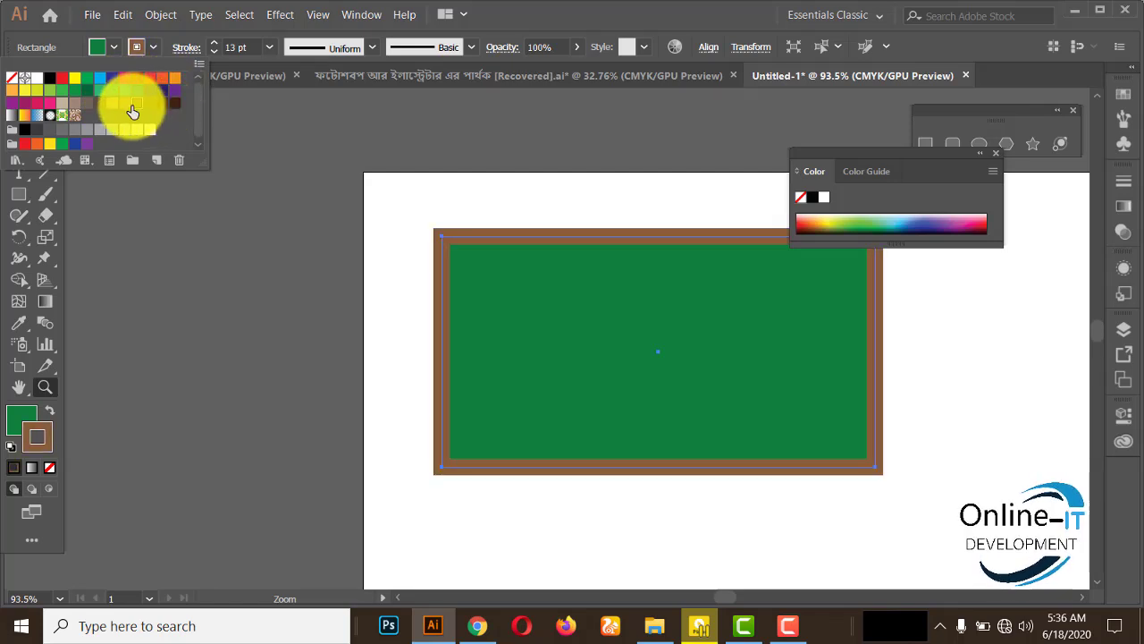
left_click(125, 107)
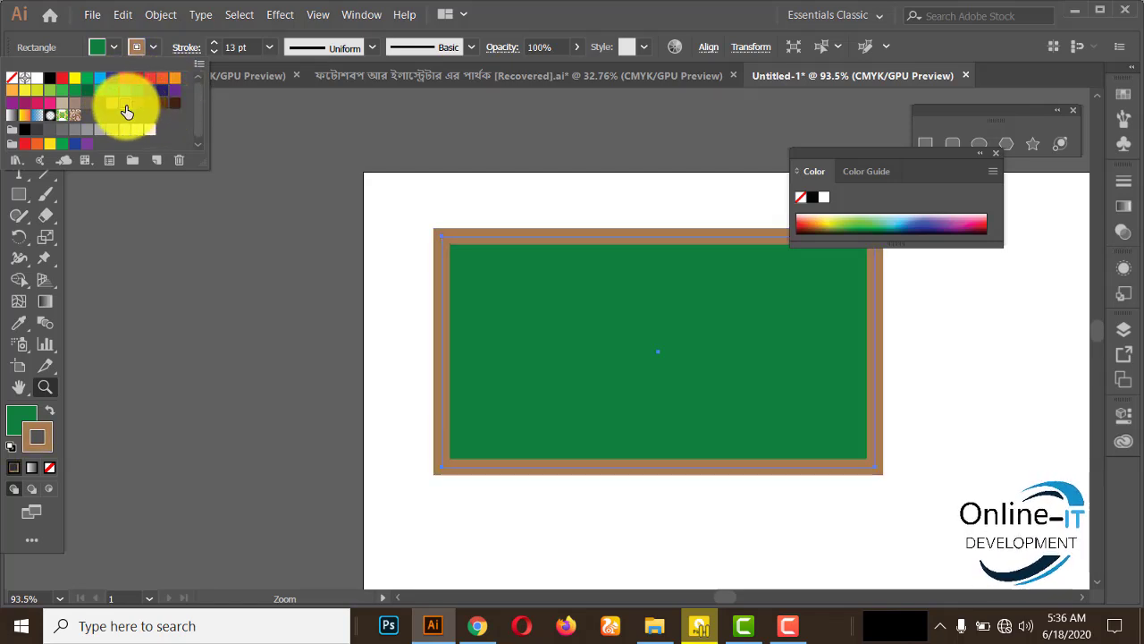
Try several fill swatches and settle on CMYK Yellow.
left_click(113, 46)
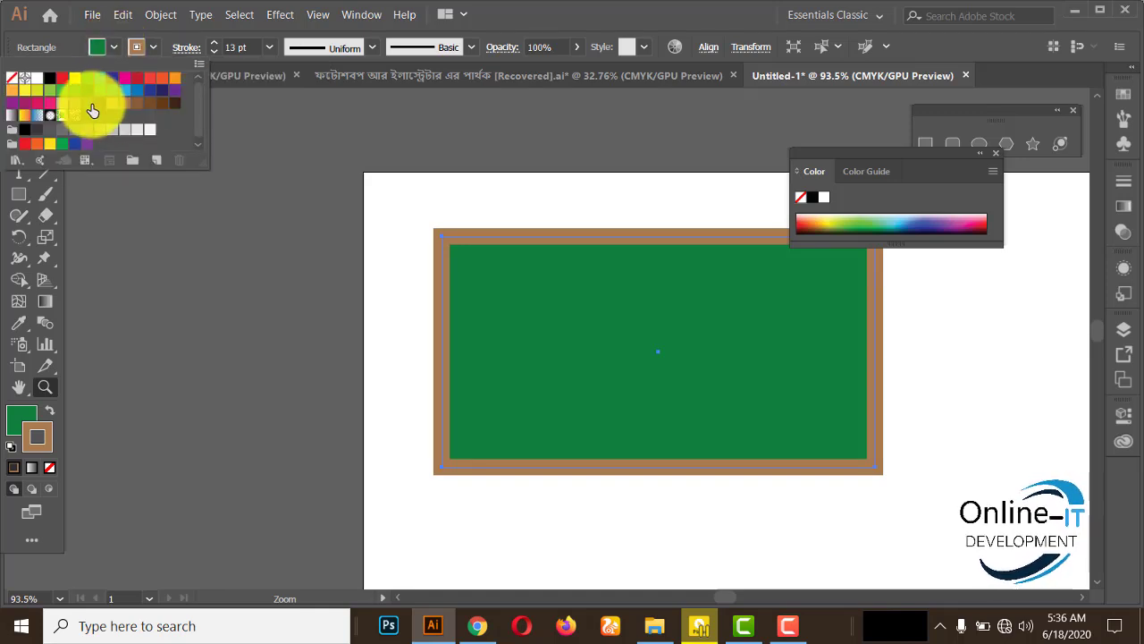
left_click(131, 108)
left_click(149, 104)
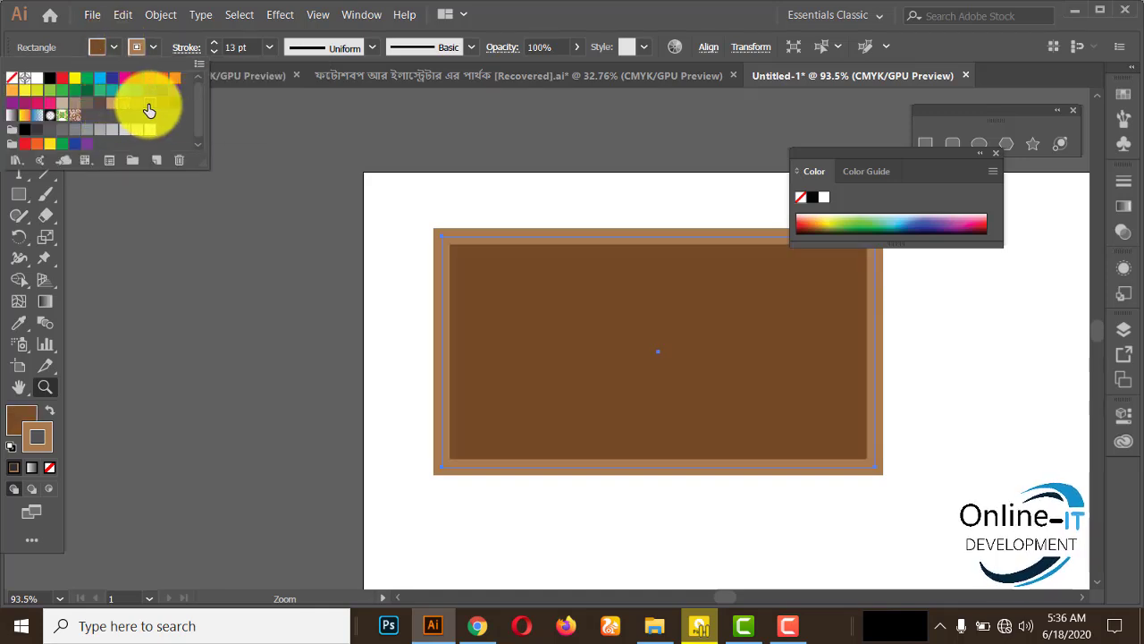
left_click(51, 78)
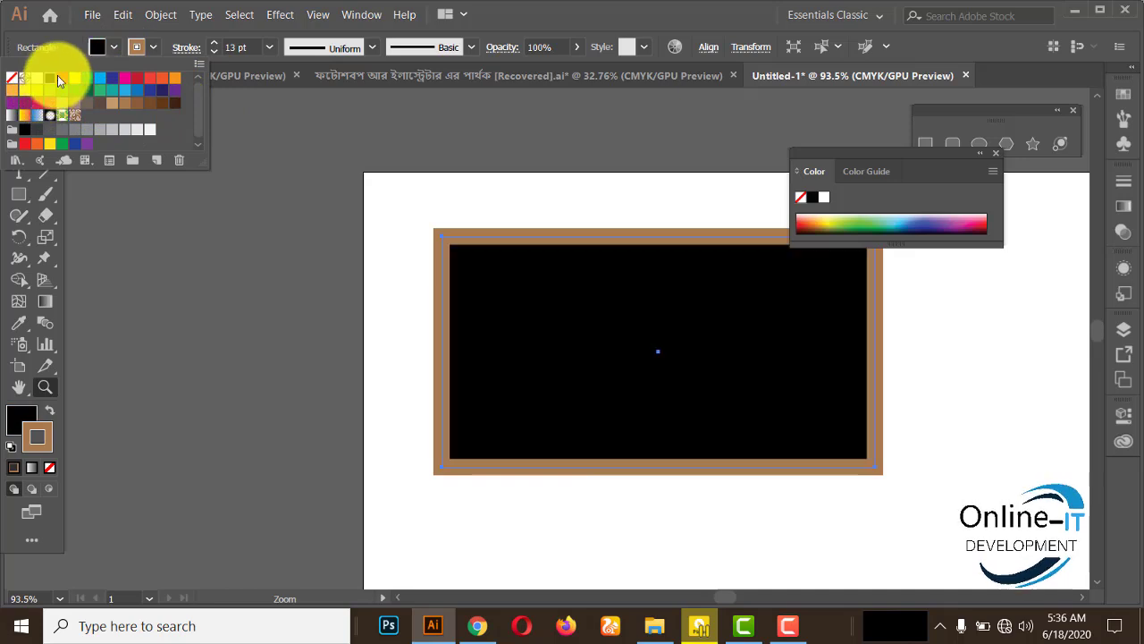
left_click(72, 82)
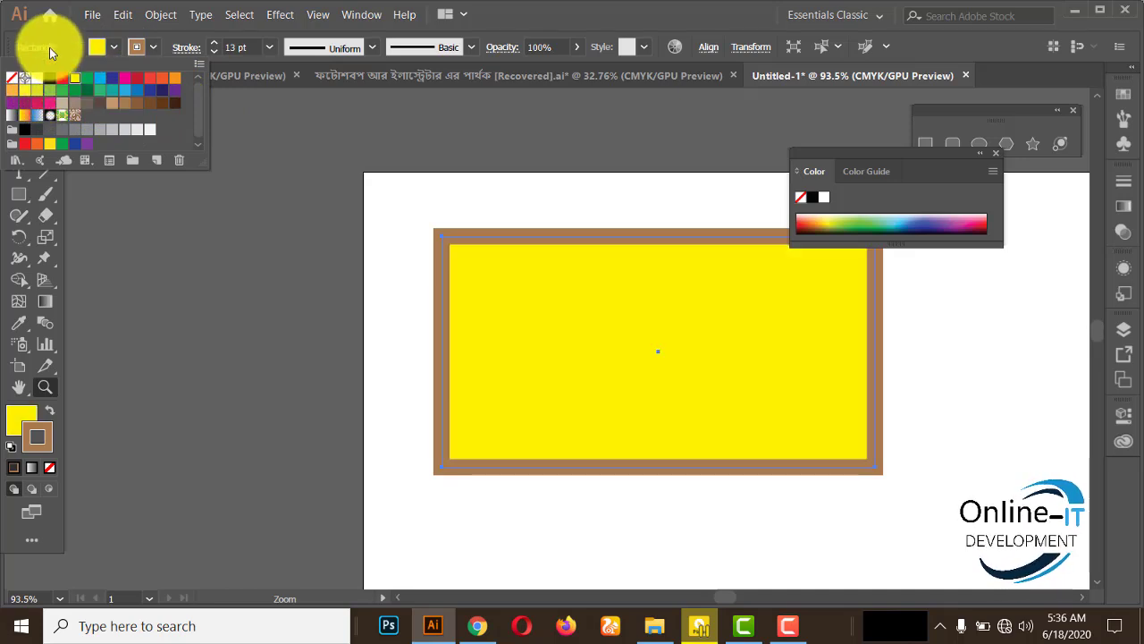
Move the yellow rectangle toward the artboard's top-left and zoom out to 50%.
left_click(192, 244)
left_click(19, 109)
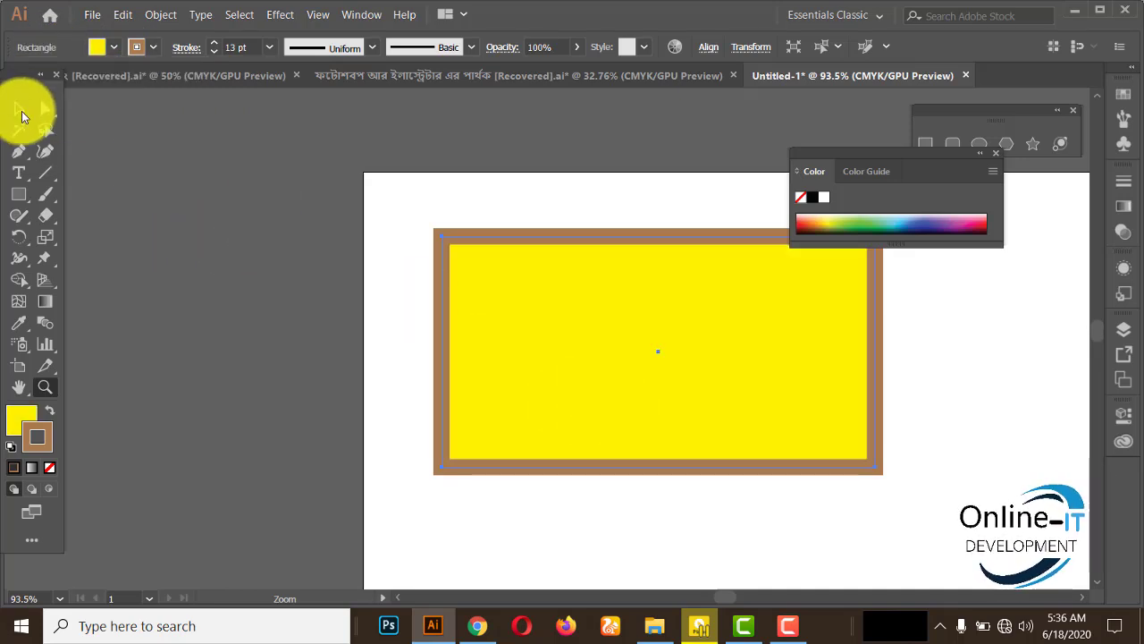
left_click_drag(688, 382, 740, 407)
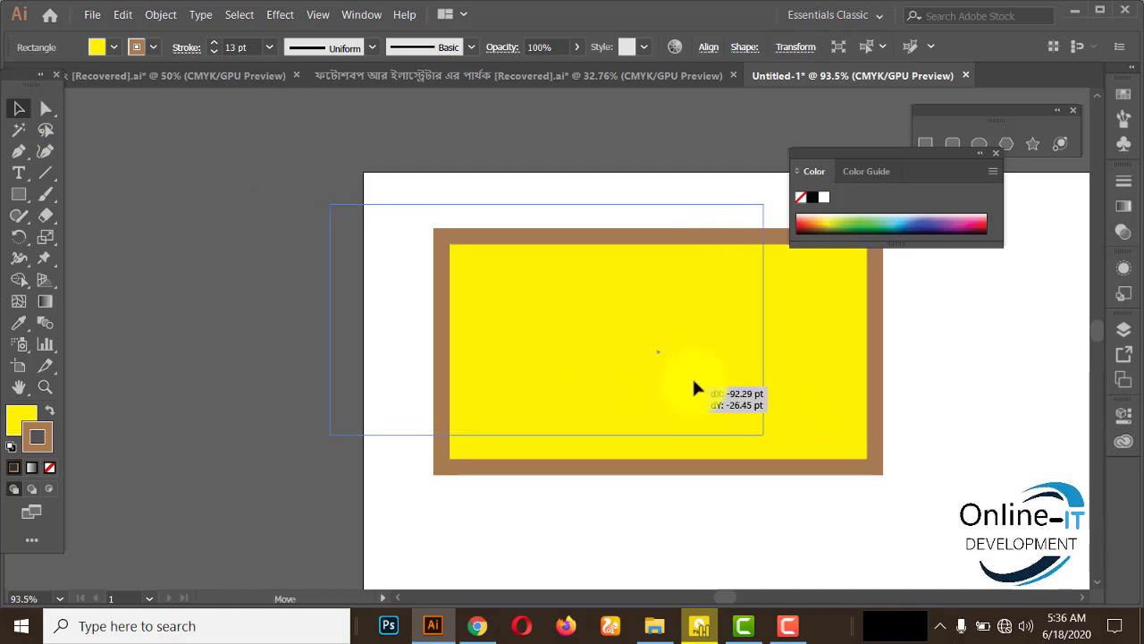
scroll(547, 422, "down", 2)
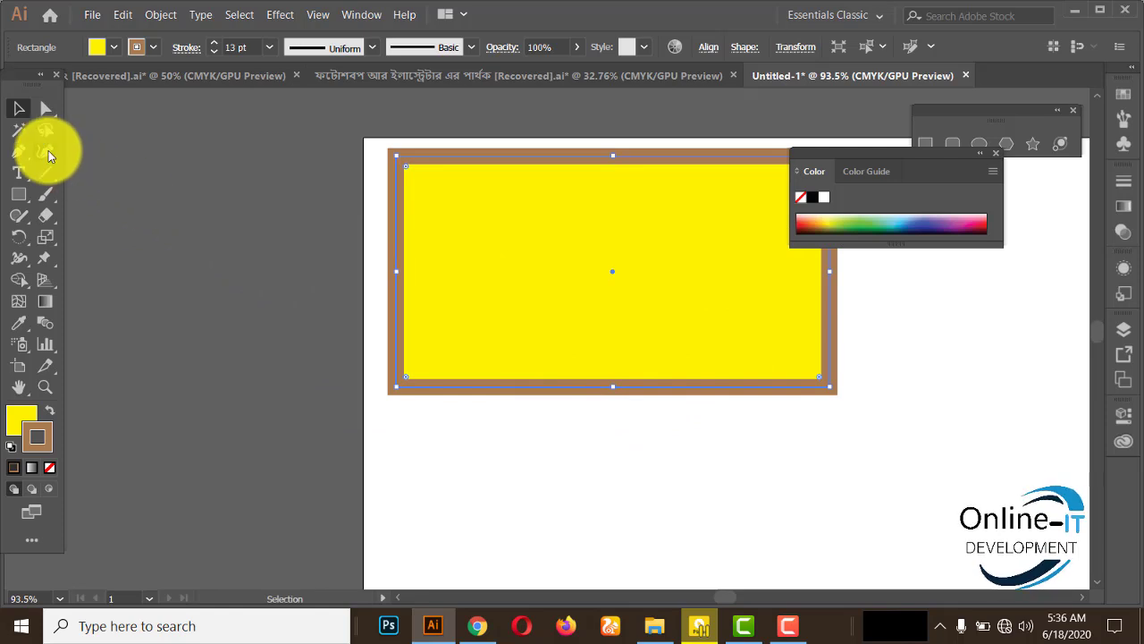
scroll(408, 434, "down", 2)
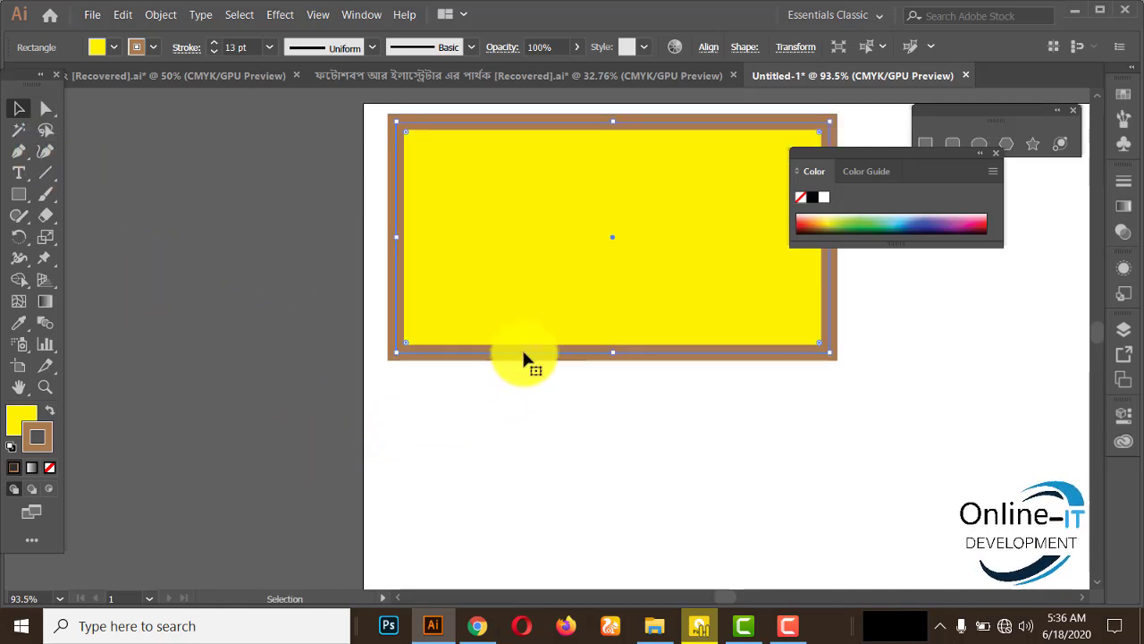
scroll(571, 351, "down", 1)
scroll(571, 350, "down", 1)
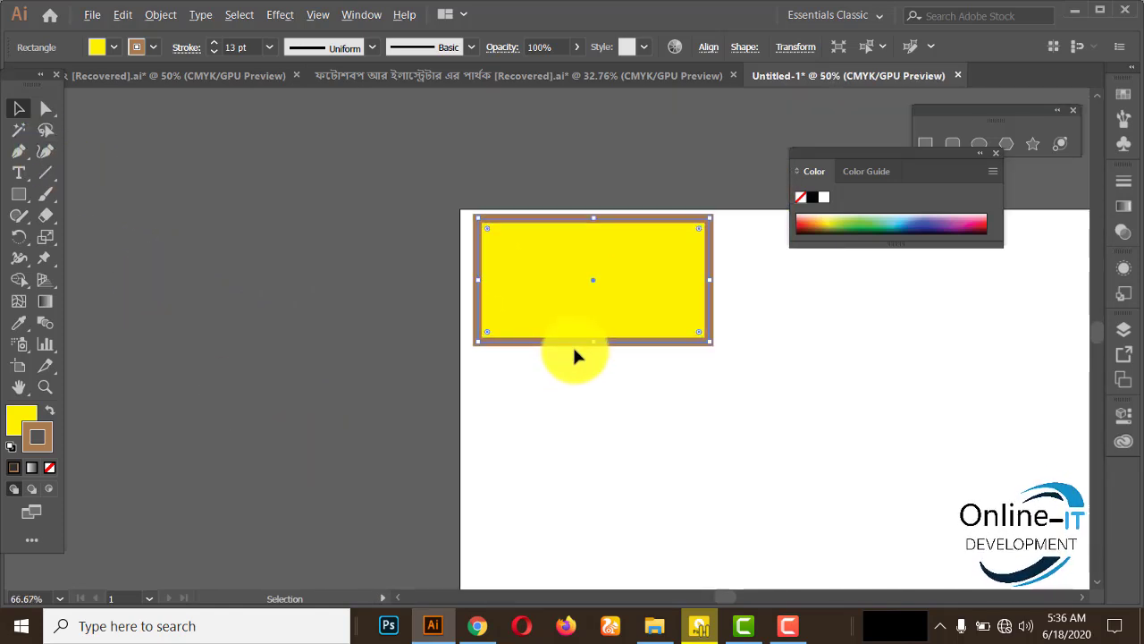
Pan to the artboard's top-left area and close the Color panel.
left_click(18, 387)
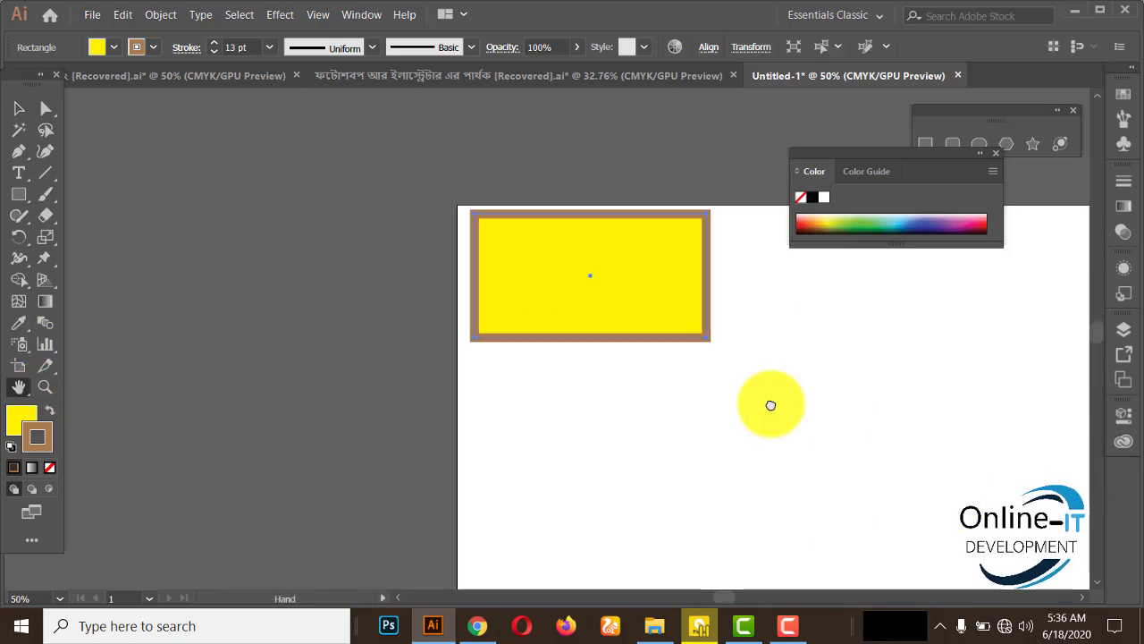
left_click_drag(768, 403, 641, 375)
left_click_drag(837, 352, 839, 352)
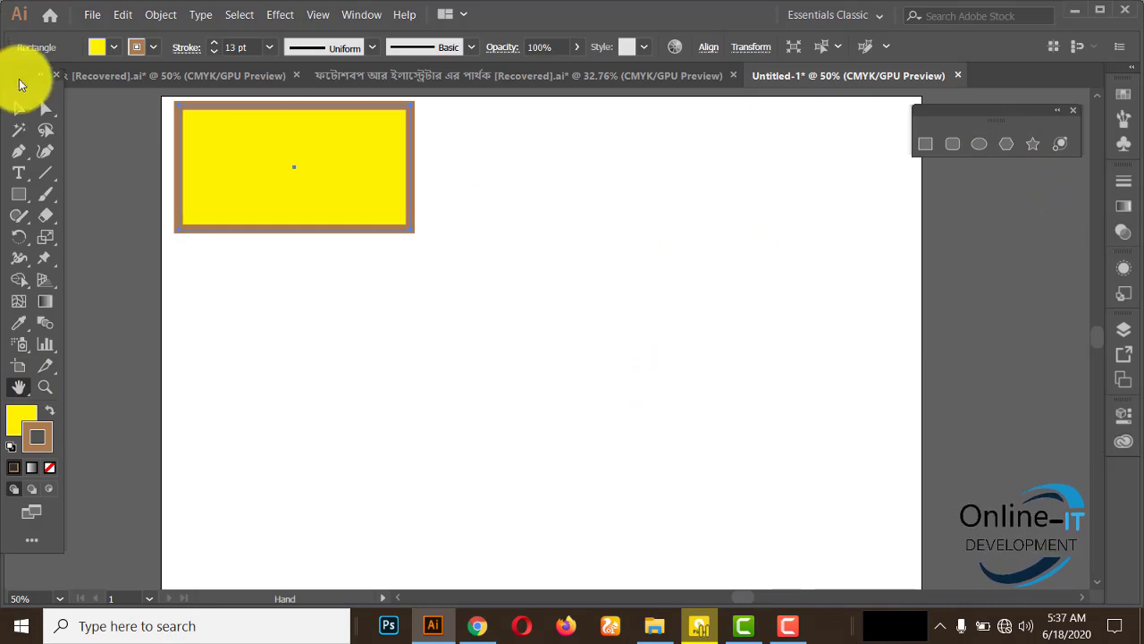
left_click(18, 109)
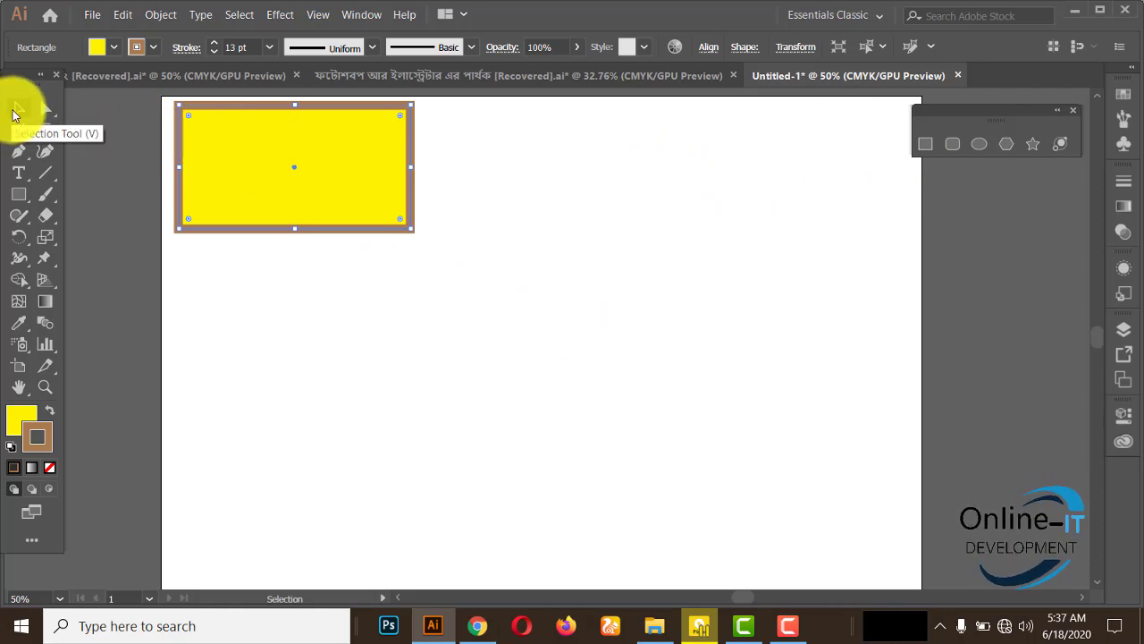
left_click(21, 155)
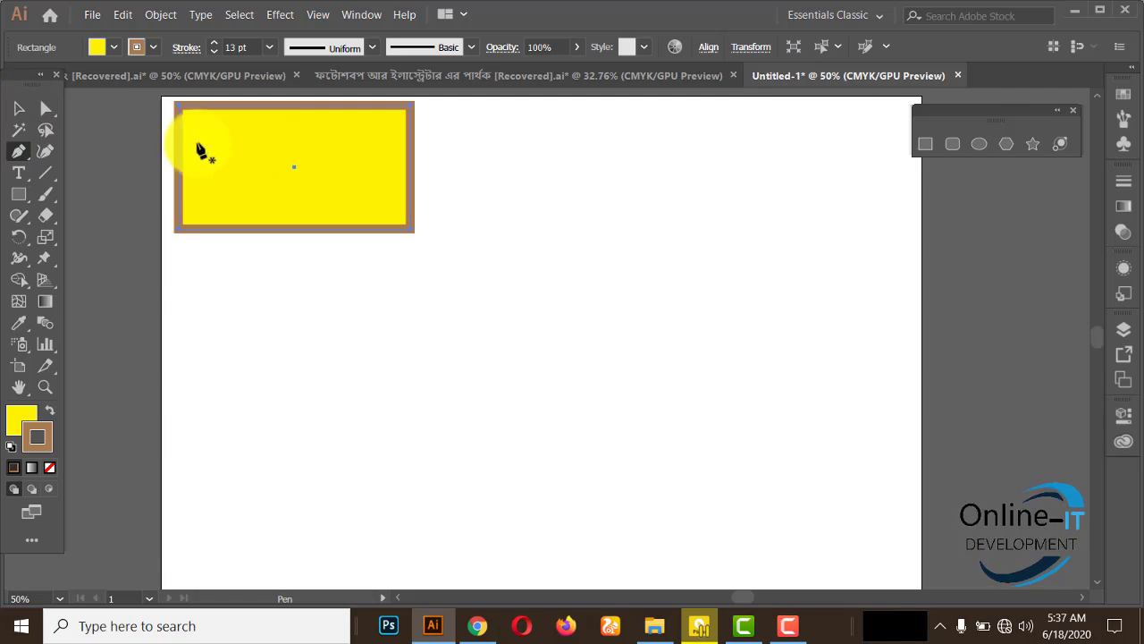
left_click(19, 109)
Alt-drag a copy of the yellow rectangle below-right of the original, near the artboard centre, then deselect.
left_click(27, 111)
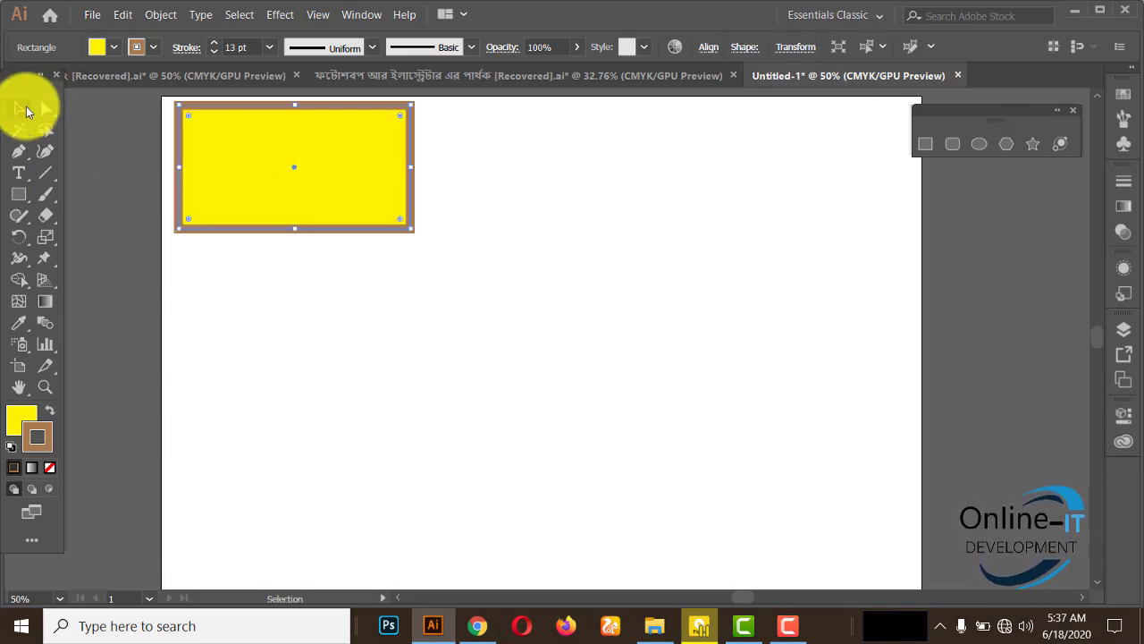
left_click_drag(237, 161, 474, 167)
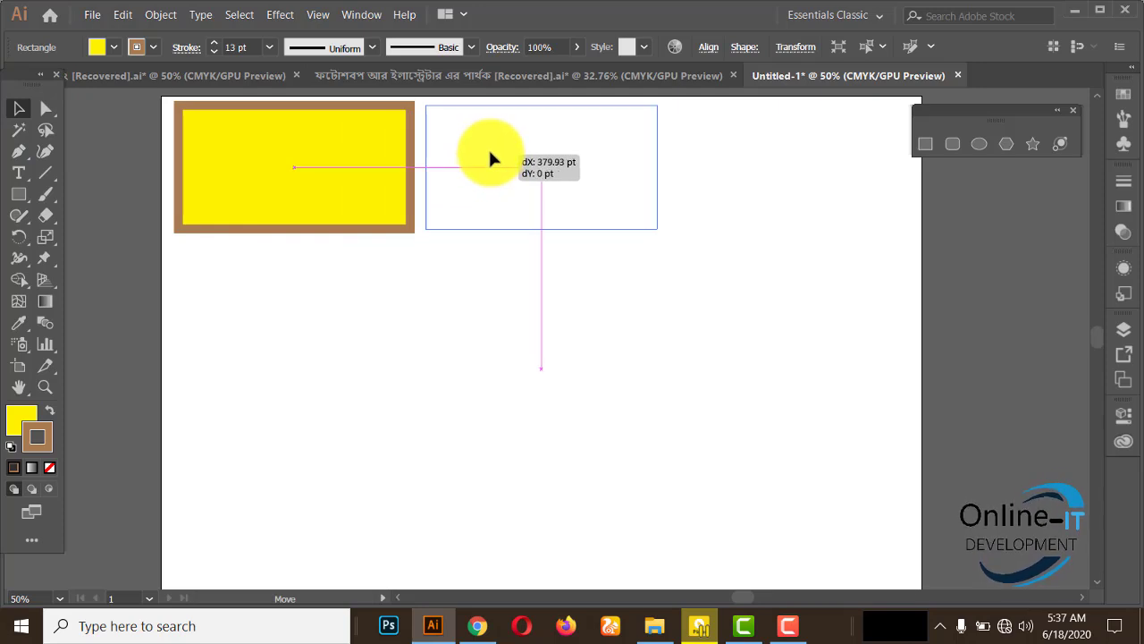
mouse_move(473, 160)
left_mouse_down()
mouse_move(489, 152)
mouse_move(469, 366)
mouse_move(505, 234)
left_mouse_up()
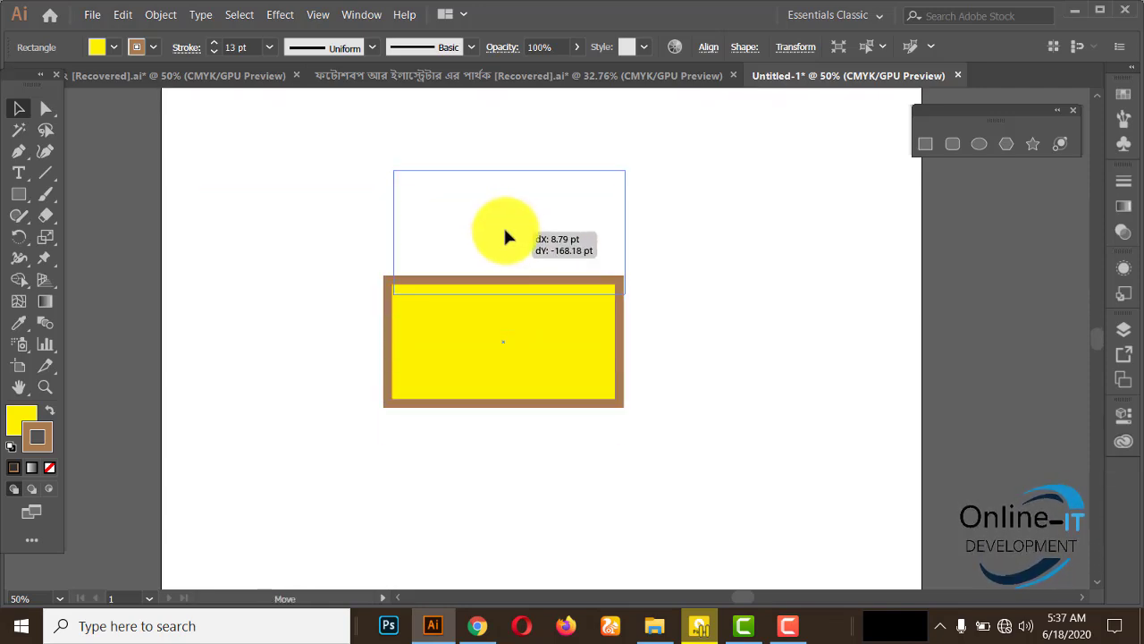
left_click_drag(510, 279, 299, 191)
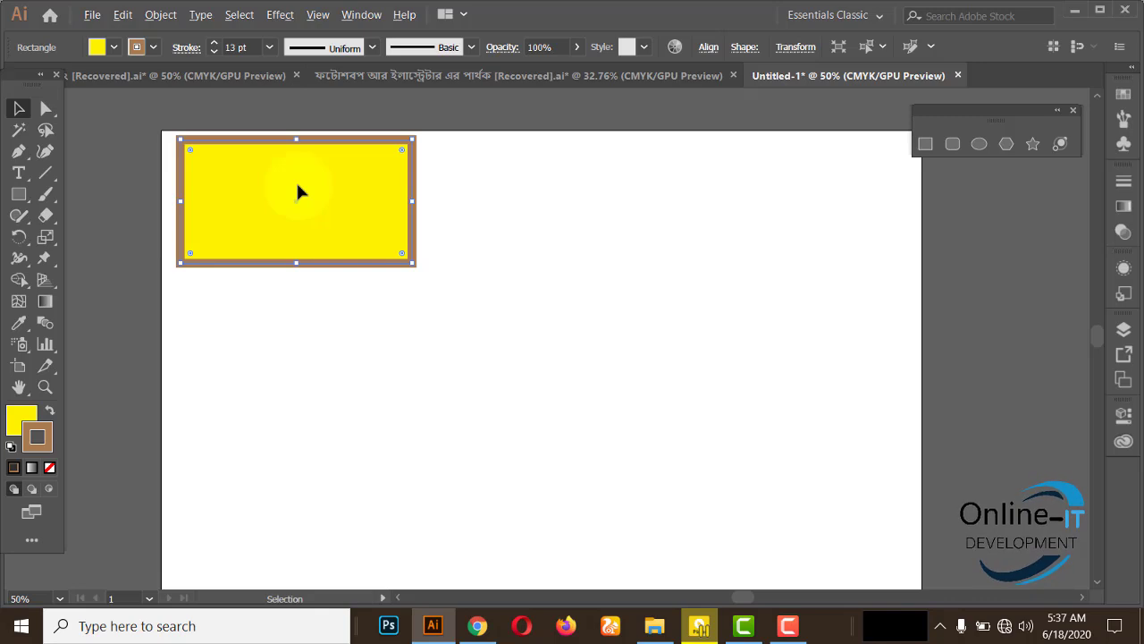
mouse_move(297, 192)
left_mouse_down()
mouse_move(431, 376)
mouse_move(576, 376)
left_mouse_up()
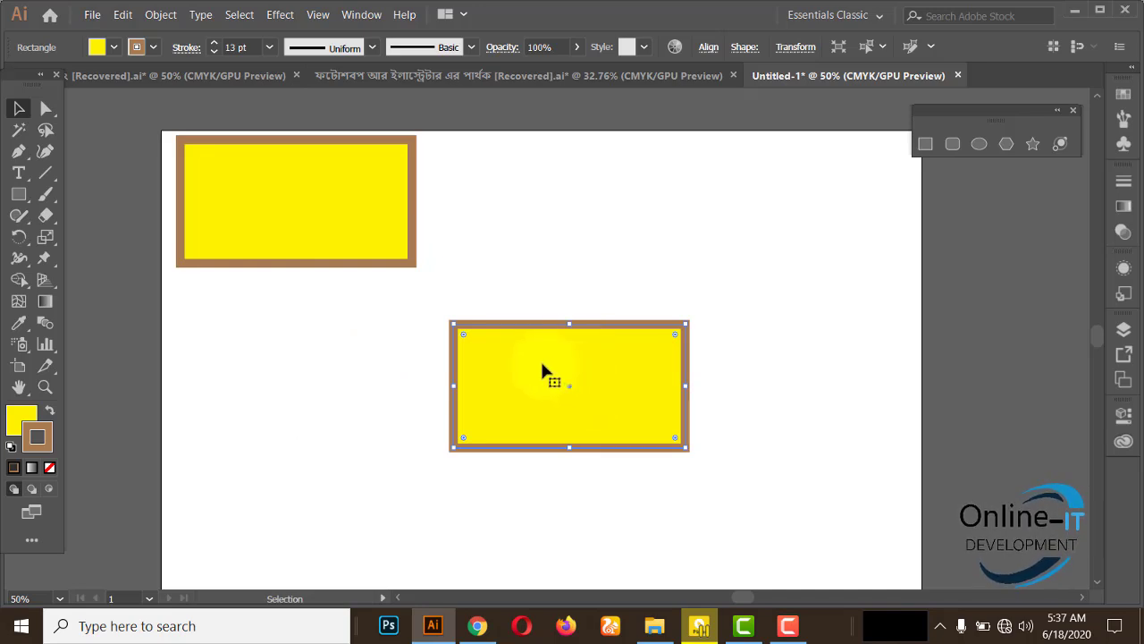
mouse_move(541, 364)
left_mouse_down()
mouse_move(607, 398)
mouse_move(733, 509)
mouse_move(834, 504)
mouse_move(479, 337)
left_mouse_up()
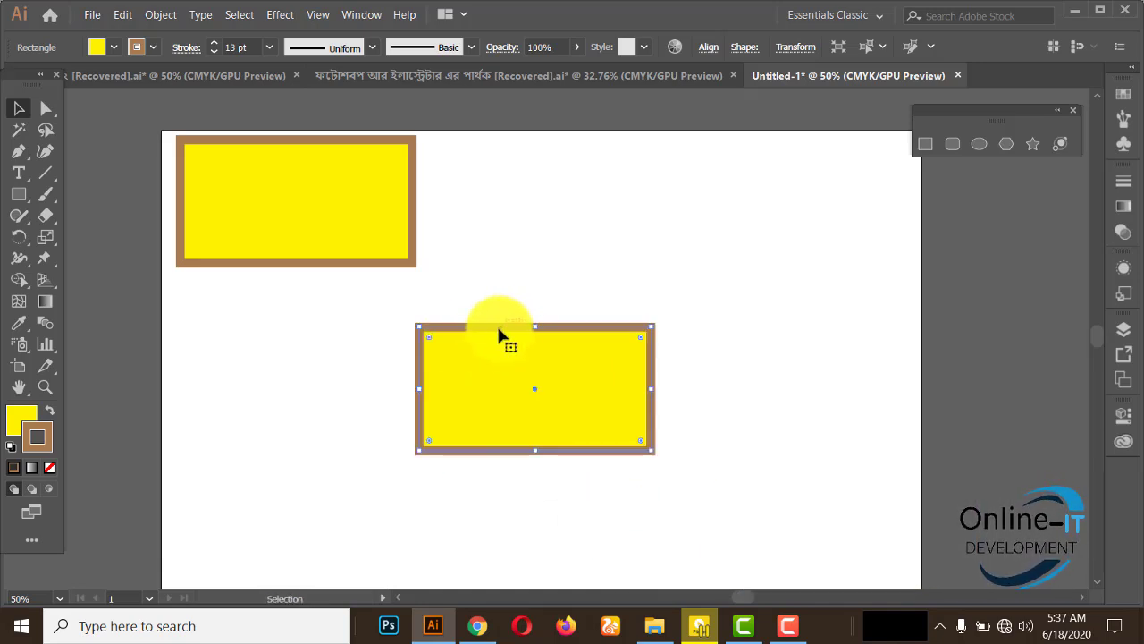
left_click_drag(466, 184, 590, 302)
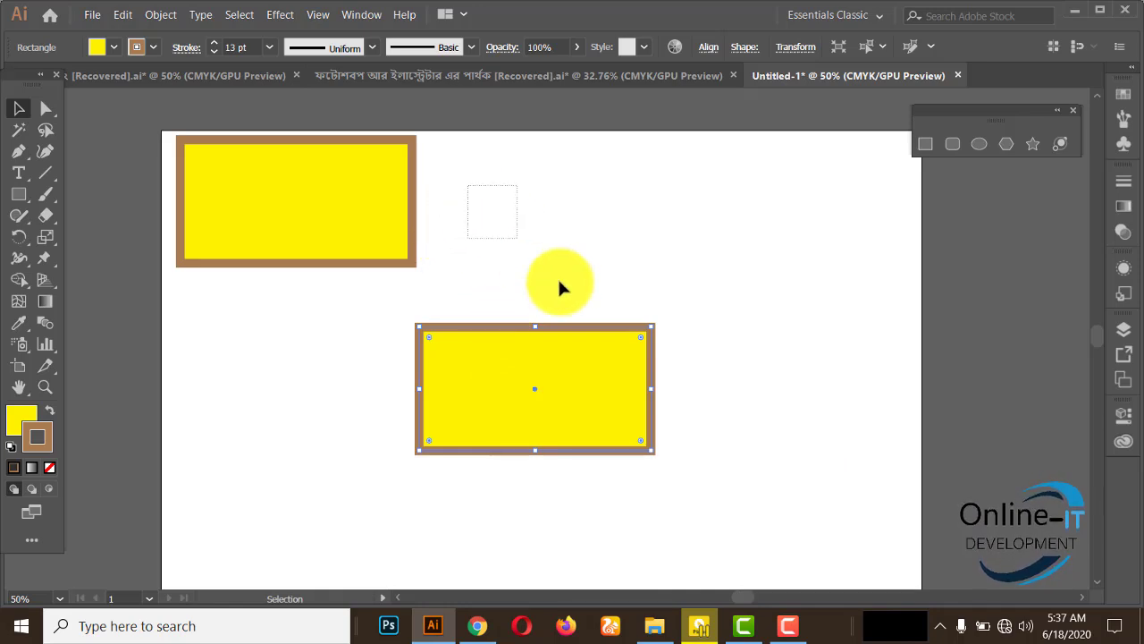
left_click_drag(668, 191, 746, 278)
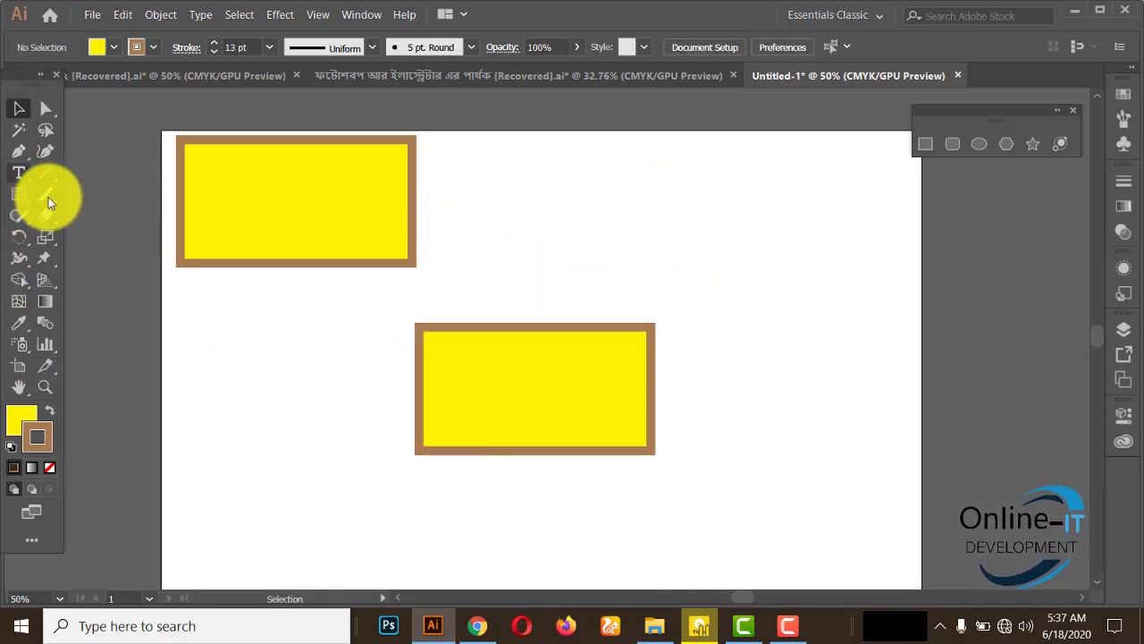
Draw more brown-bordered yellow rectangles, including one at the lower right and a tall one at the left edge.
left_click(16, 193)
left_click_drag(486, 169, 609, 275)
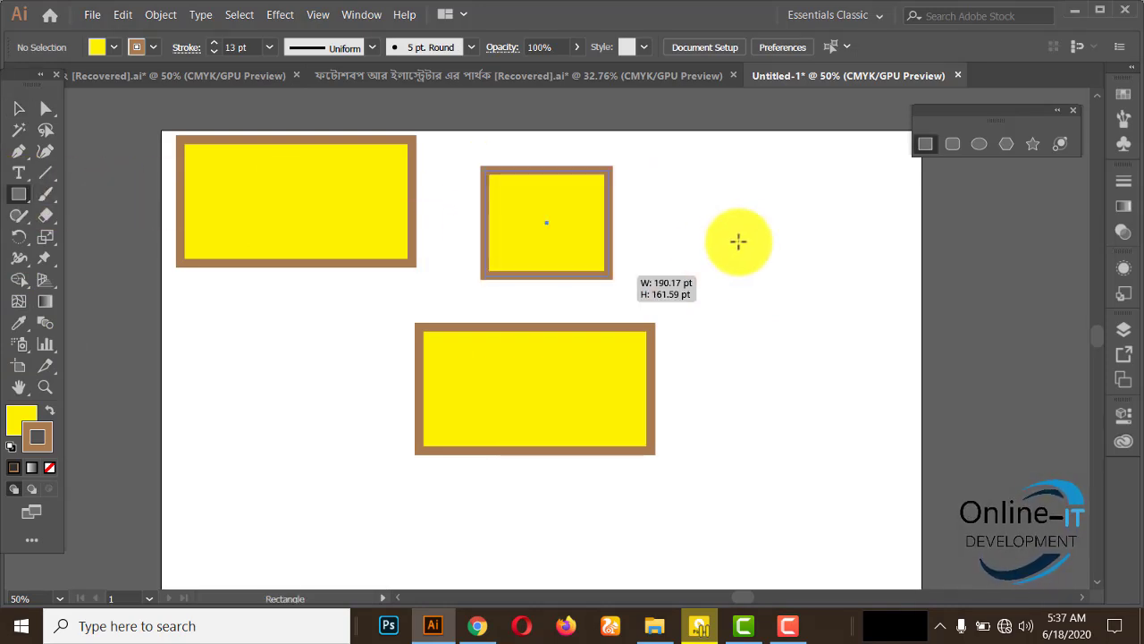
left_click_drag(752, 177, 856, 312)
left_click_drag(751, 393, 871, 487)
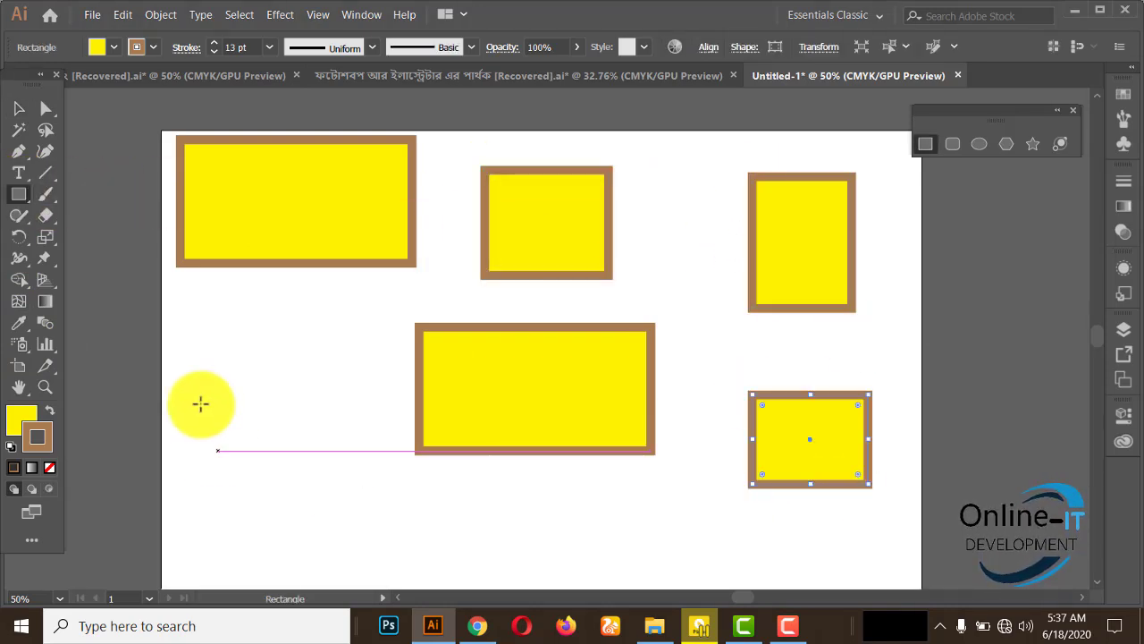
mouse_move(162, 311)
left_mouse_down()
mouse_move(227, 369)
mouse_move(271, 440)
left_mouse_up()
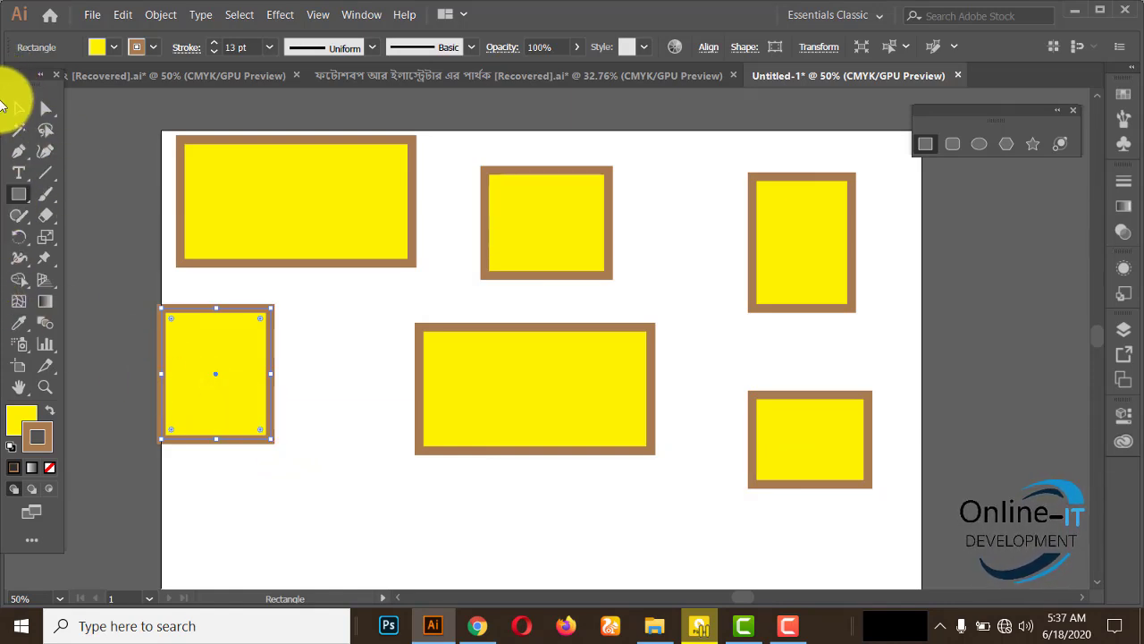
left_click(14, 109)
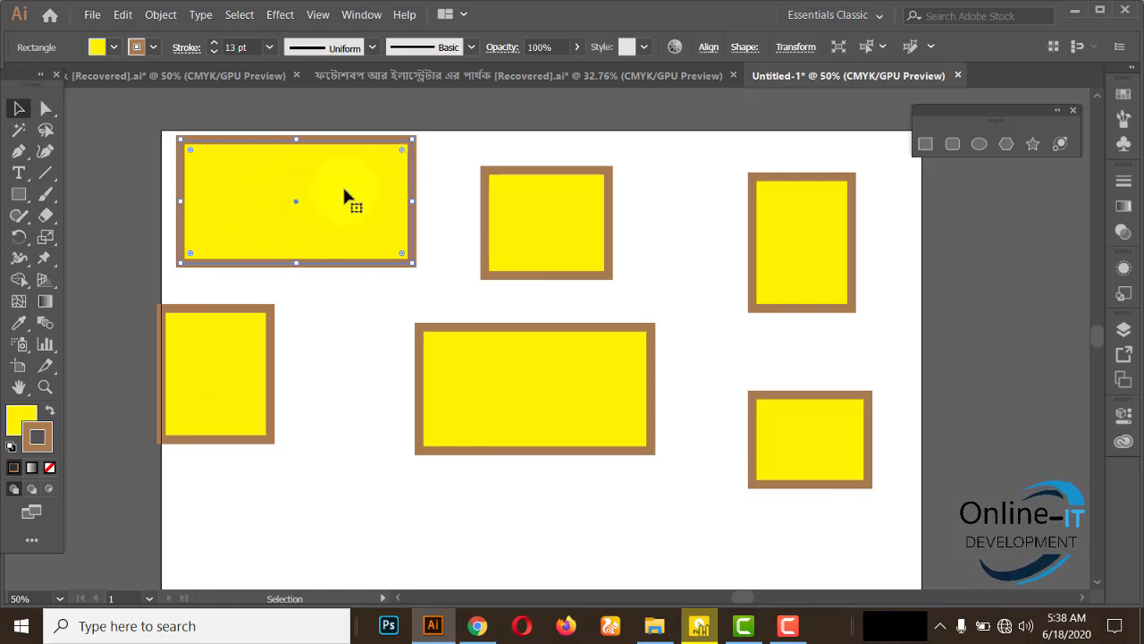
Move the wide bottom, top-middle and tall left rectangles toward the top-left rectangle.
left_click(283, 172)
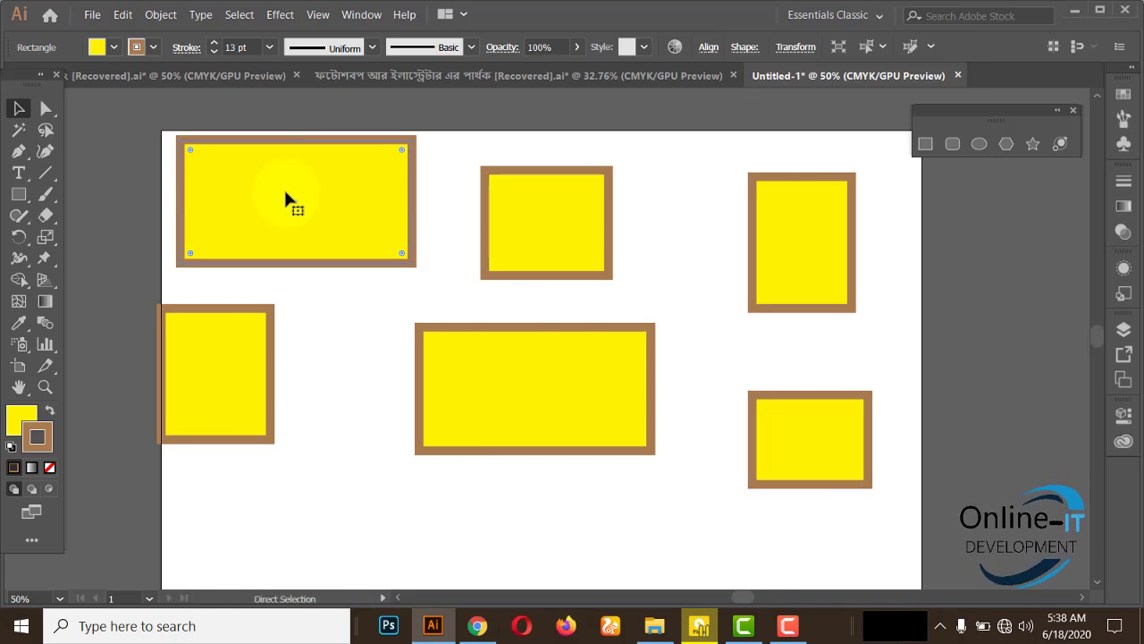
key("ctrl+shift+a")
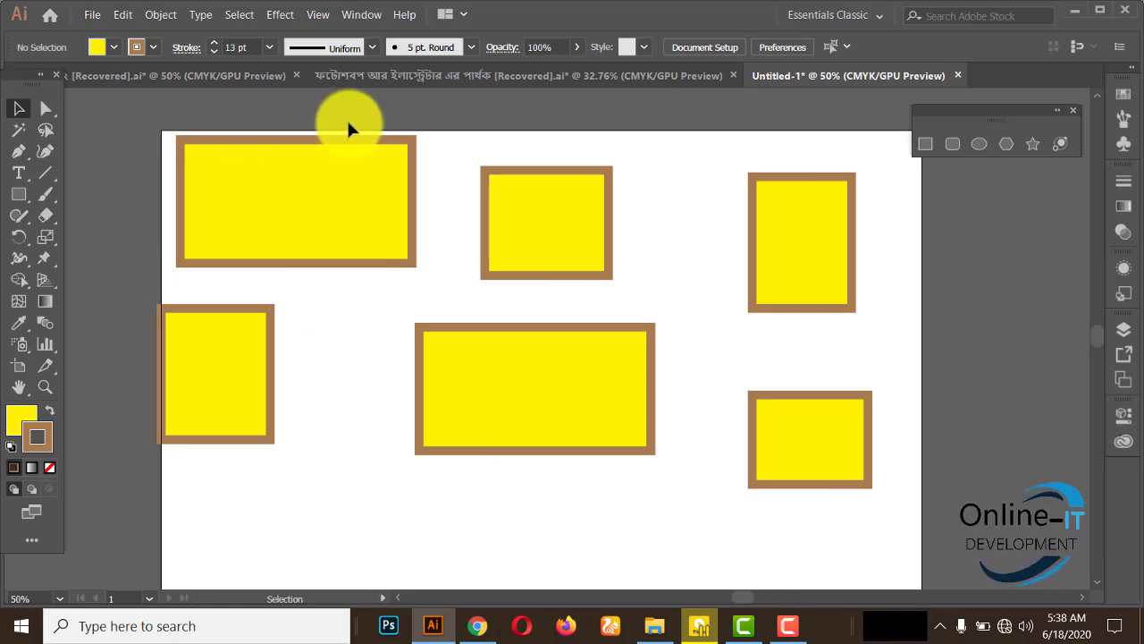
left_click_drag(313, 219, 344, 302)
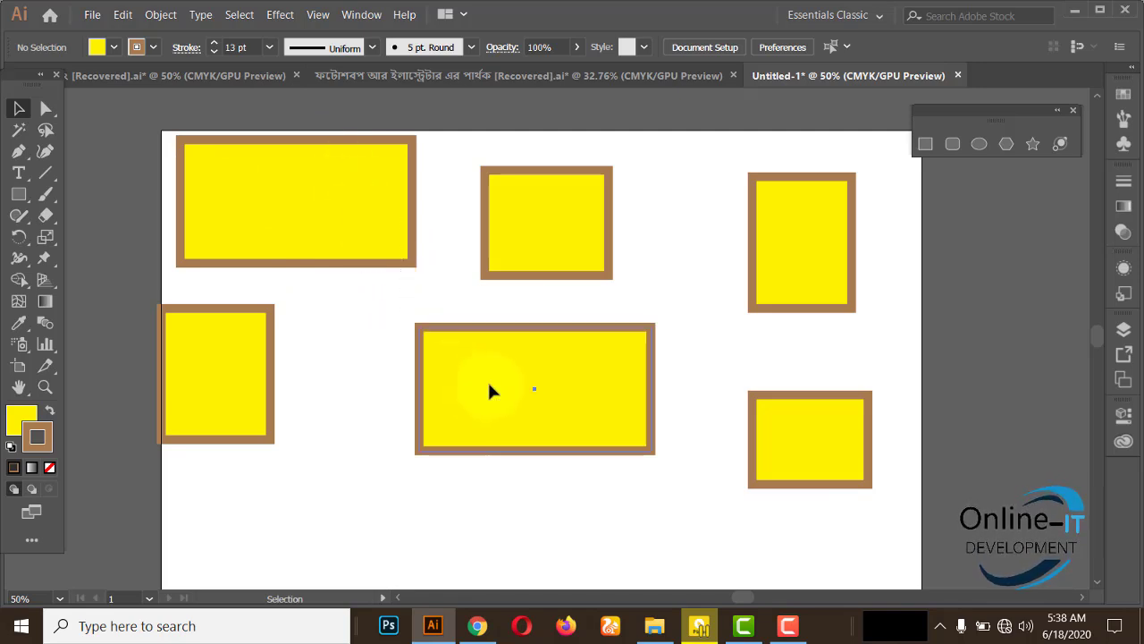
left_click_drag(491, 391, 412, 419)
left_click_drag(510, 227, 591, 205)
left_click_drag(193, 400, 283, 399)
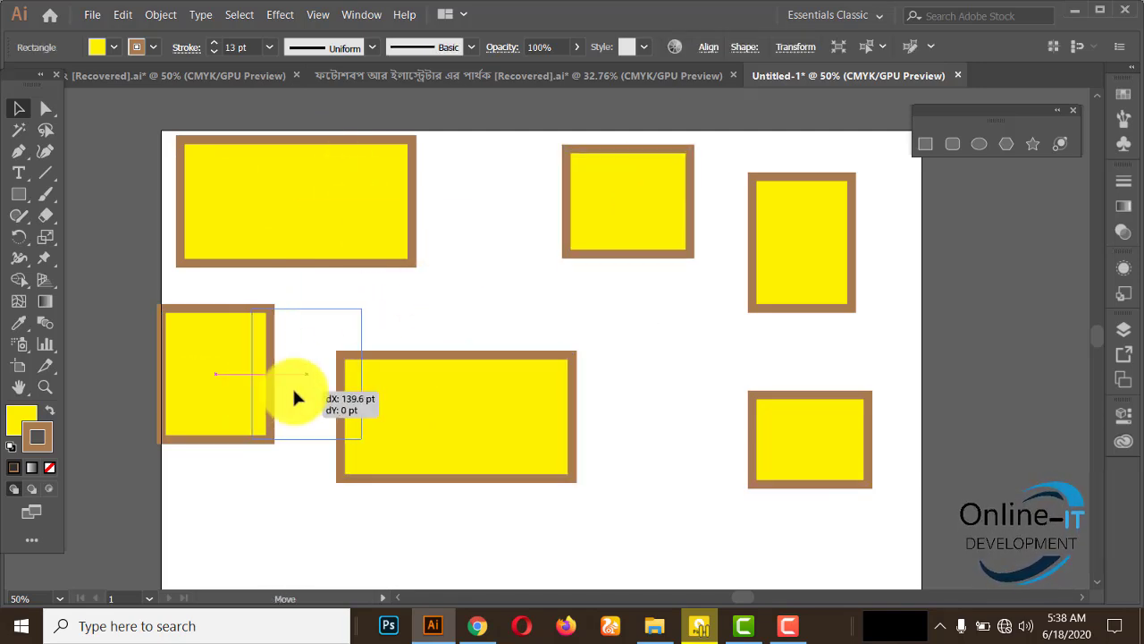
left_click_drag(288, 342, 207, 203)
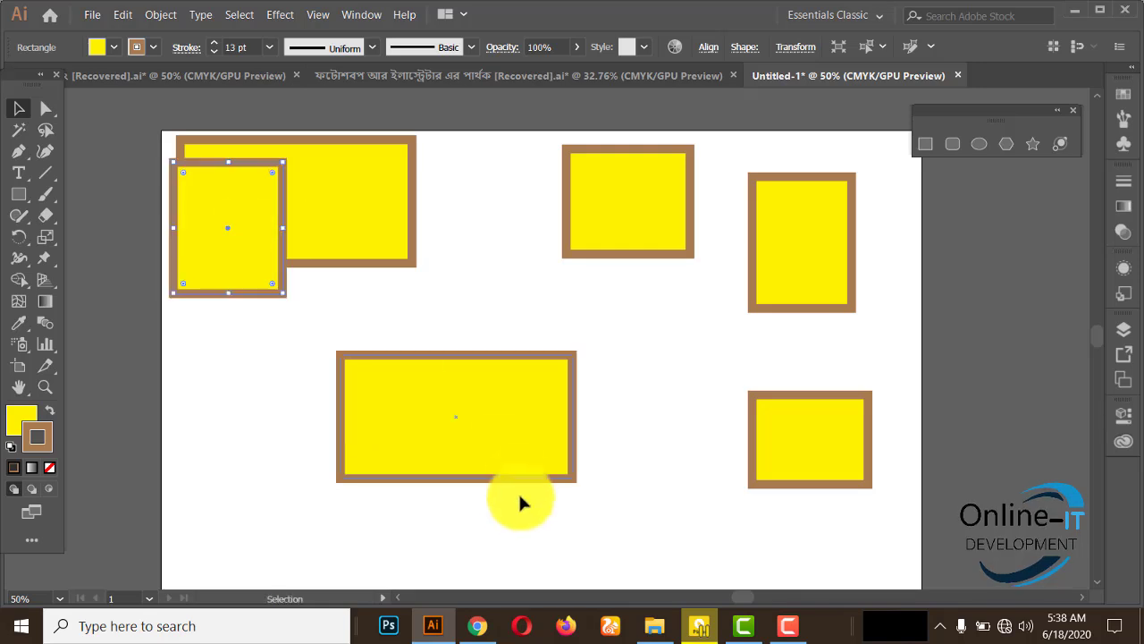
Pull the remaining rectangles into the overlapping top-left cluster and marquee-select the whole group.
mouse_move(391, 454)
left_mouse_down()
mouse_move(358, 182)
mouse_move(327, 170)
left_mouse_up()
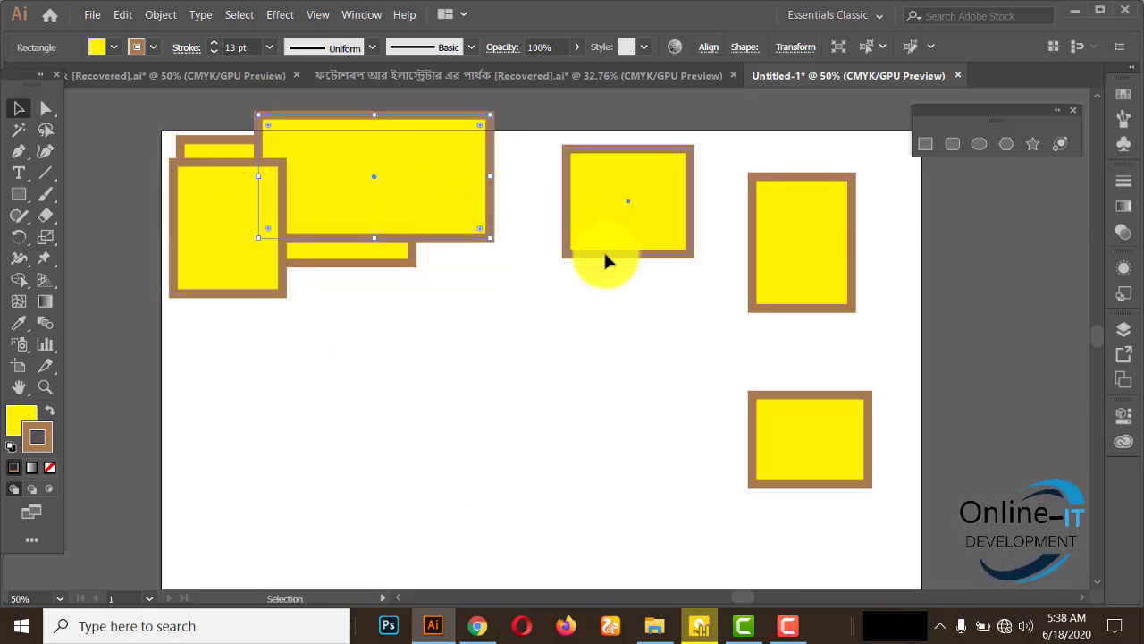
left_click_drag(617, 229, 408, 309)
left_click_drag(754, 471, 275, 398)
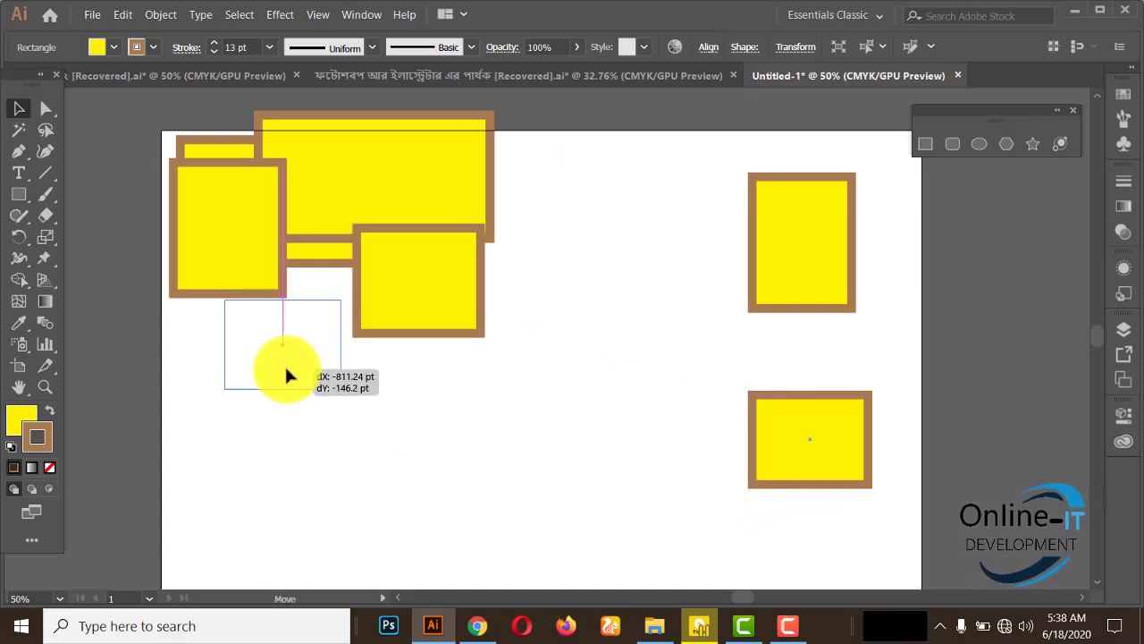
left_click_drag(754, 315, 196, 392)
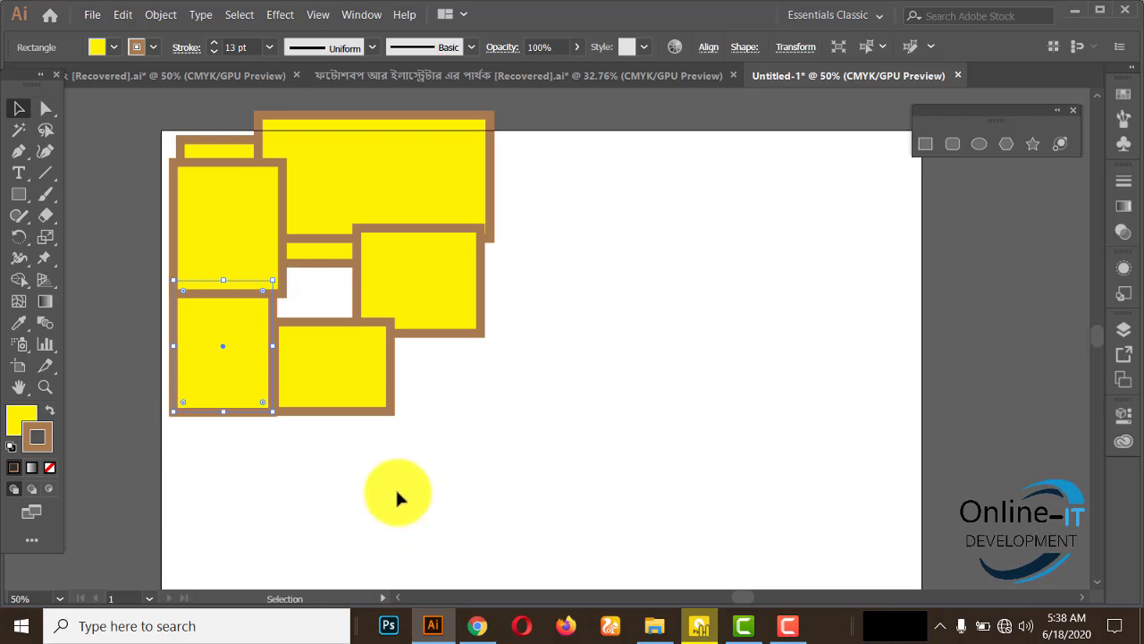
left_click(601, 511)
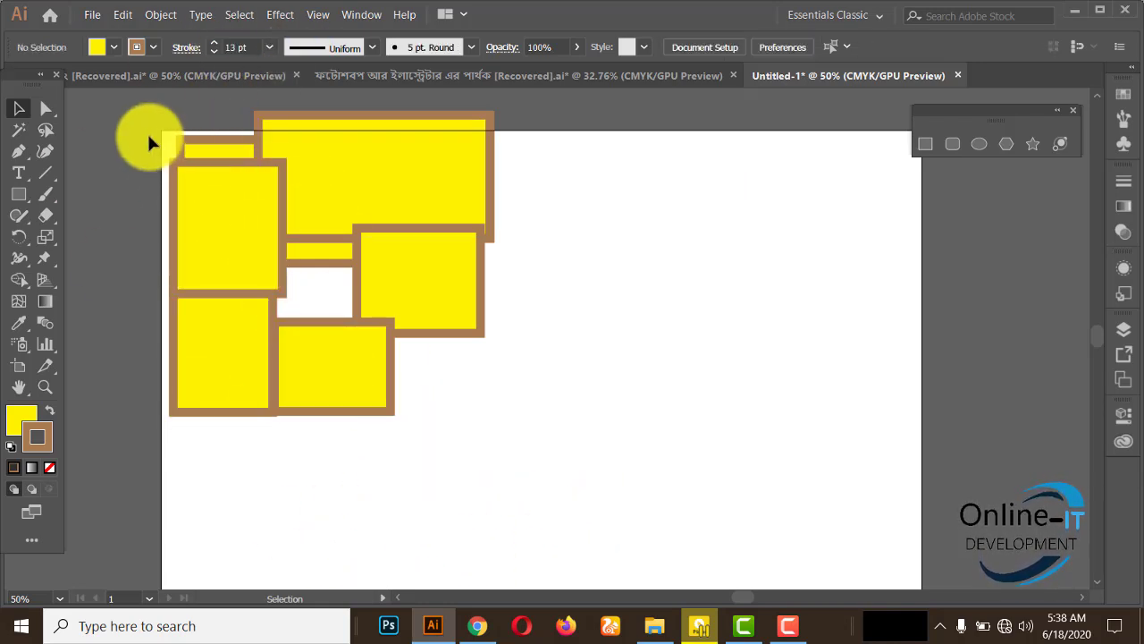
left_click_drag(128, 123, 306, 288)
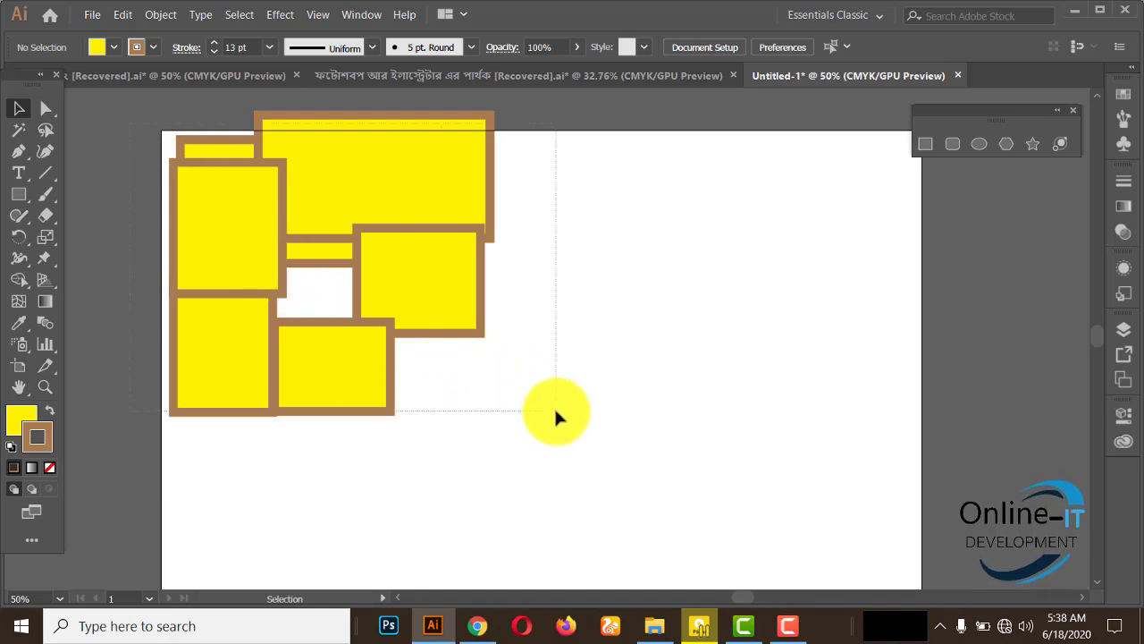
left_click_drag(516, 390, 497, 452)
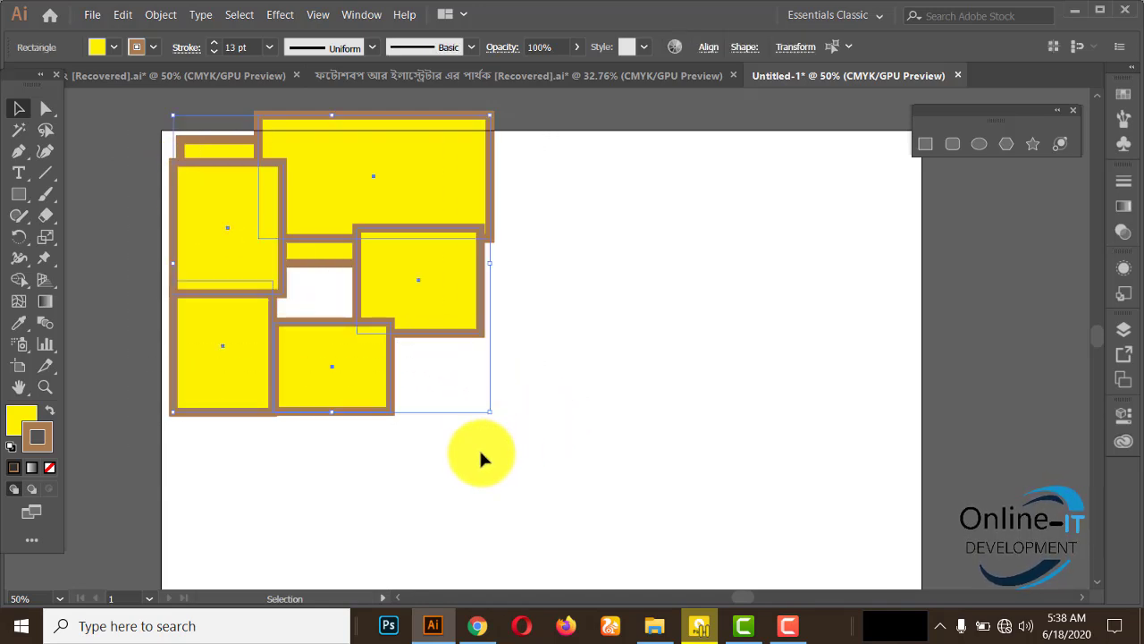
Switch to Direct Selection and deselect the rectangle cluster.
key("a")
left_click(474, 447)
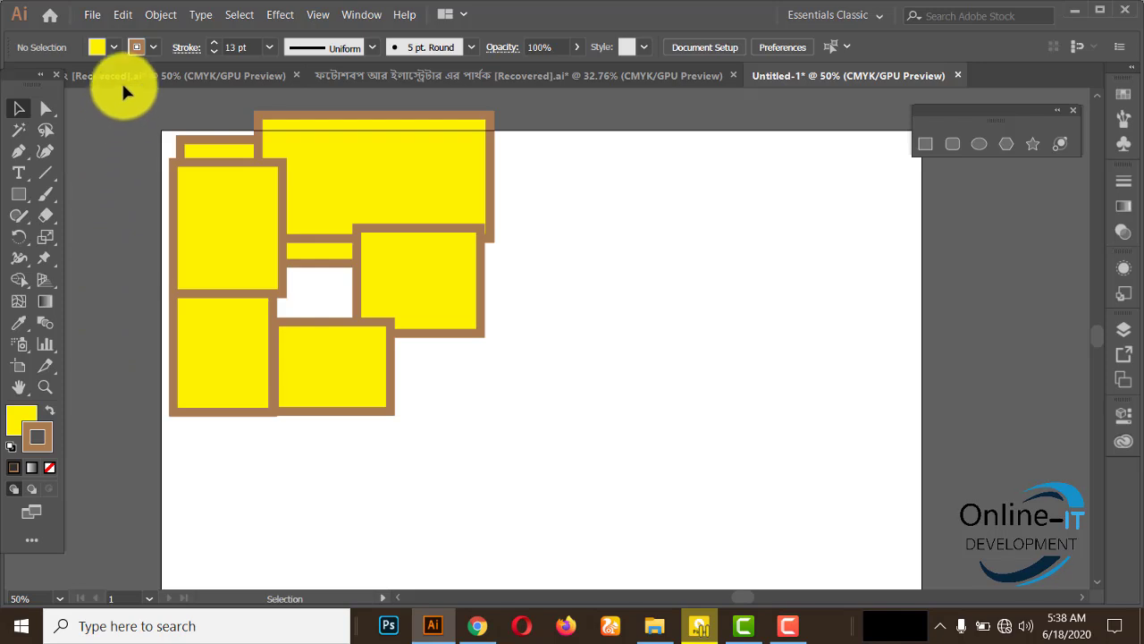
Apply Object > Unlock All so every object is unlocked, then select everything with Ctrl+A.
left_click(156, 15)
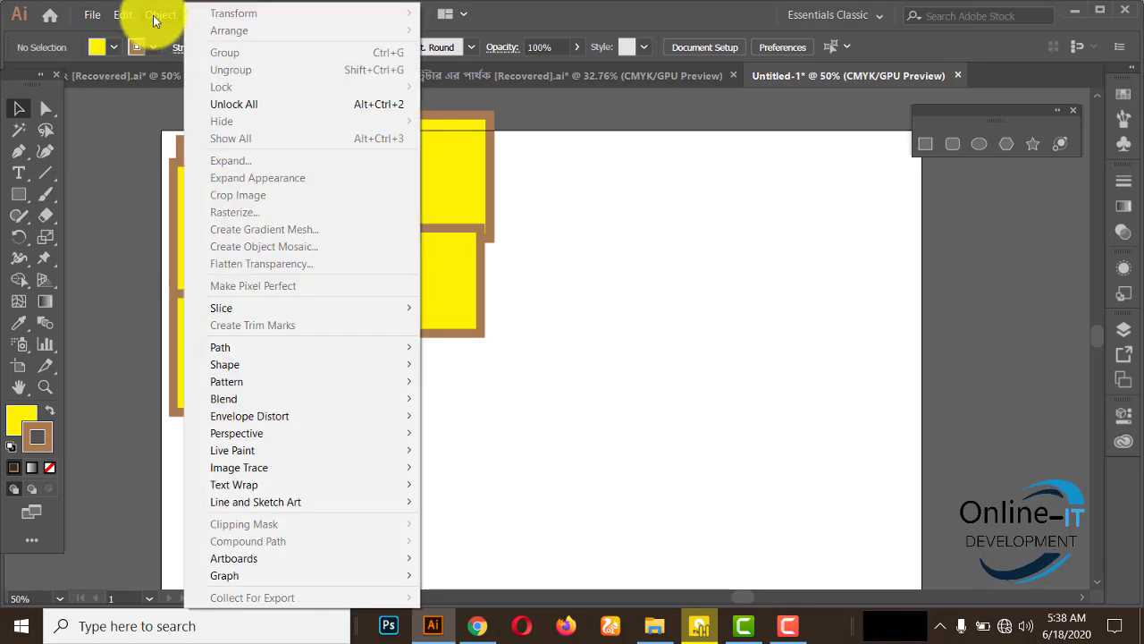
left_click(485, 278)
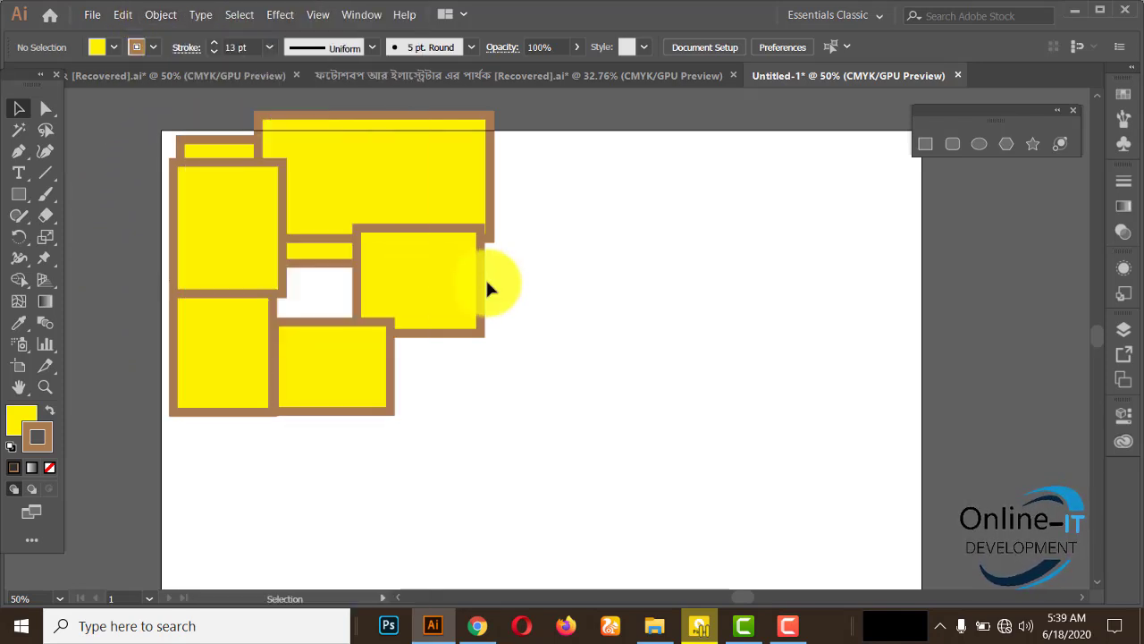
left_click_drag(246, 162, 360, 338)
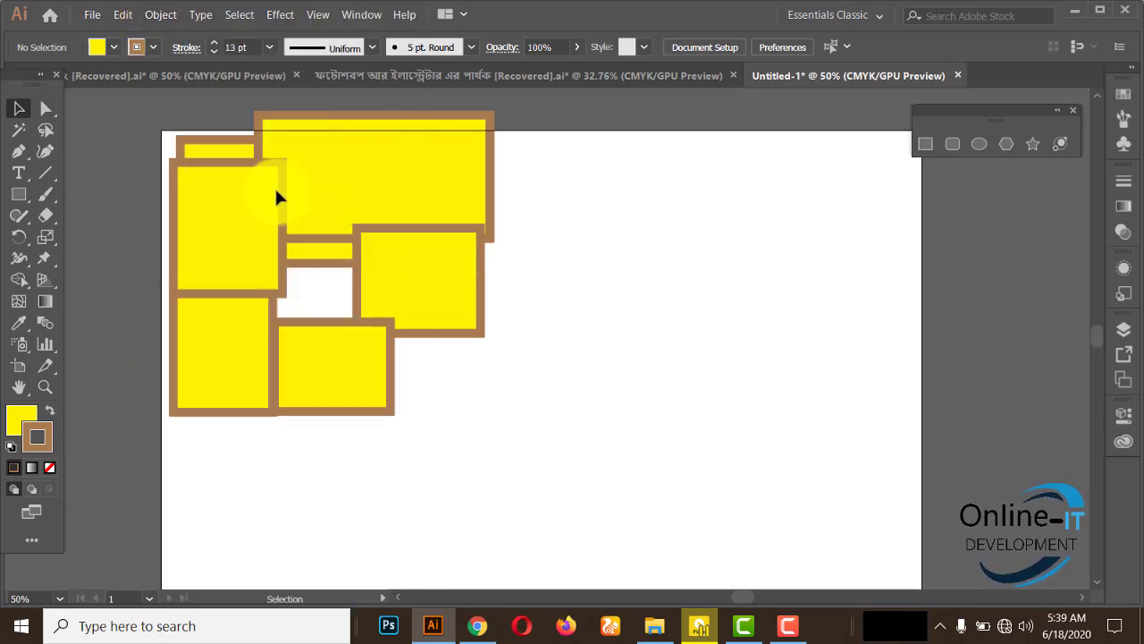
left_click(154, 14)
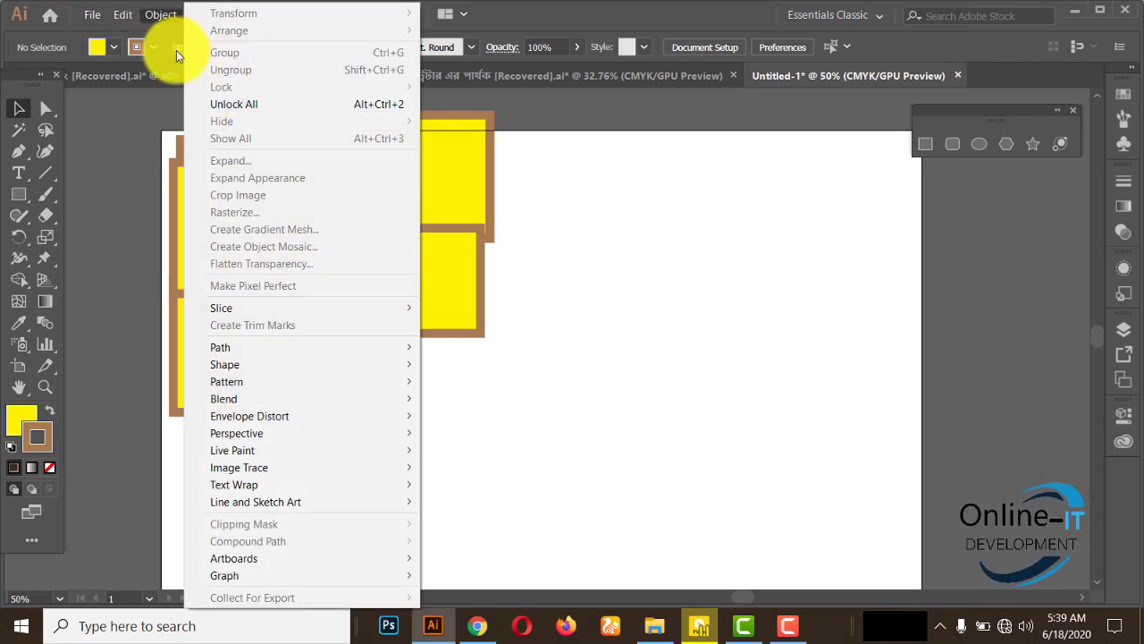
left_click(228, 105)
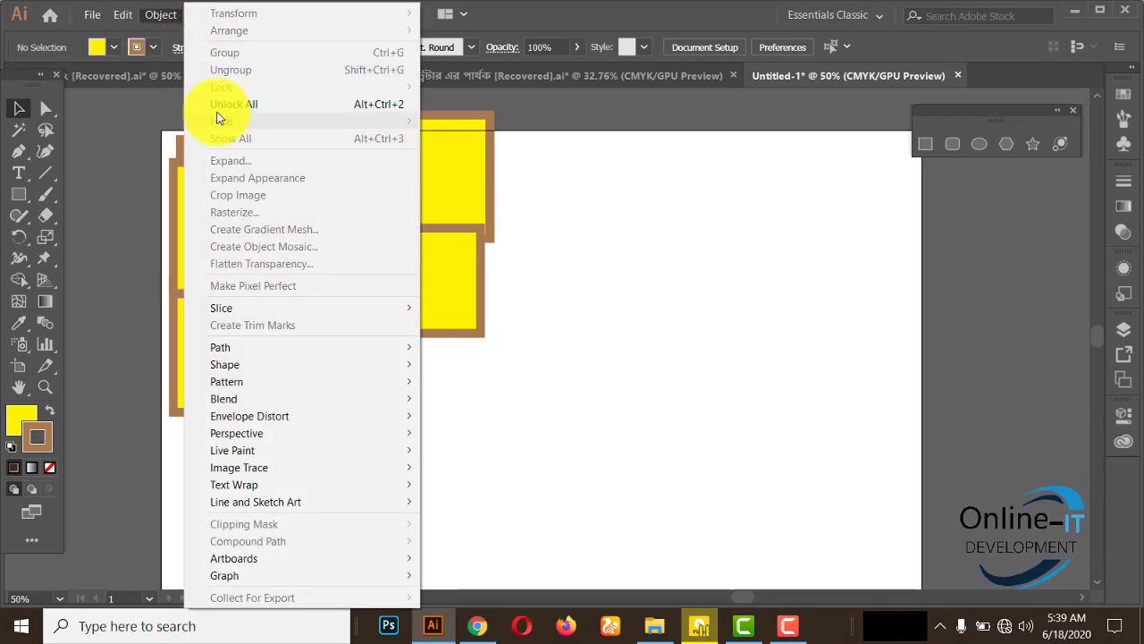
left_click(357, 109)
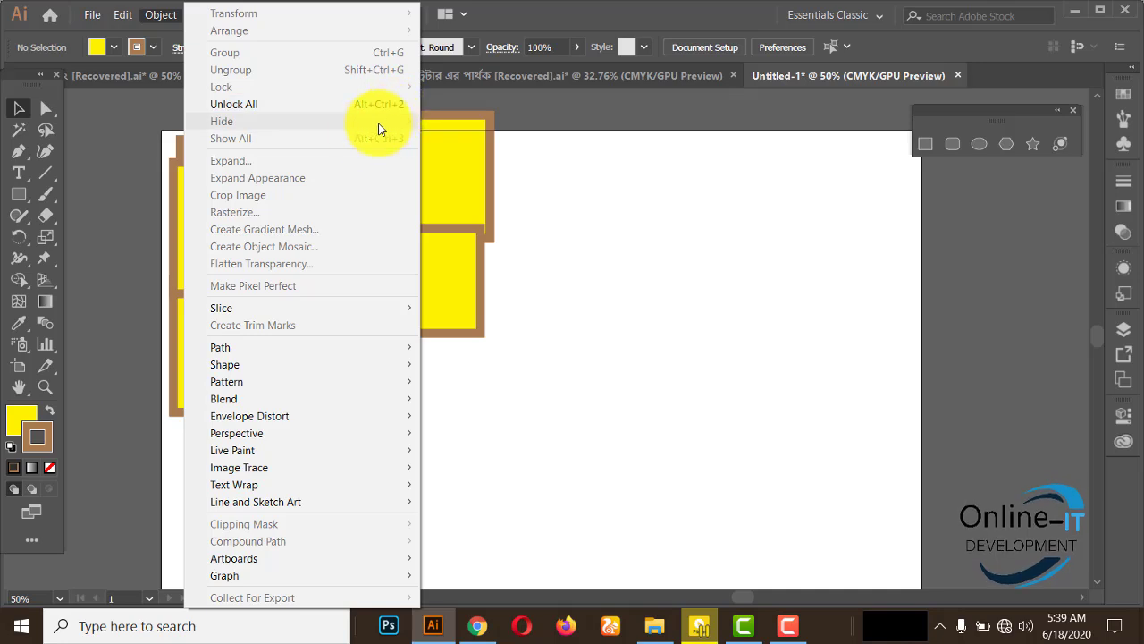
left_click(467, 189)
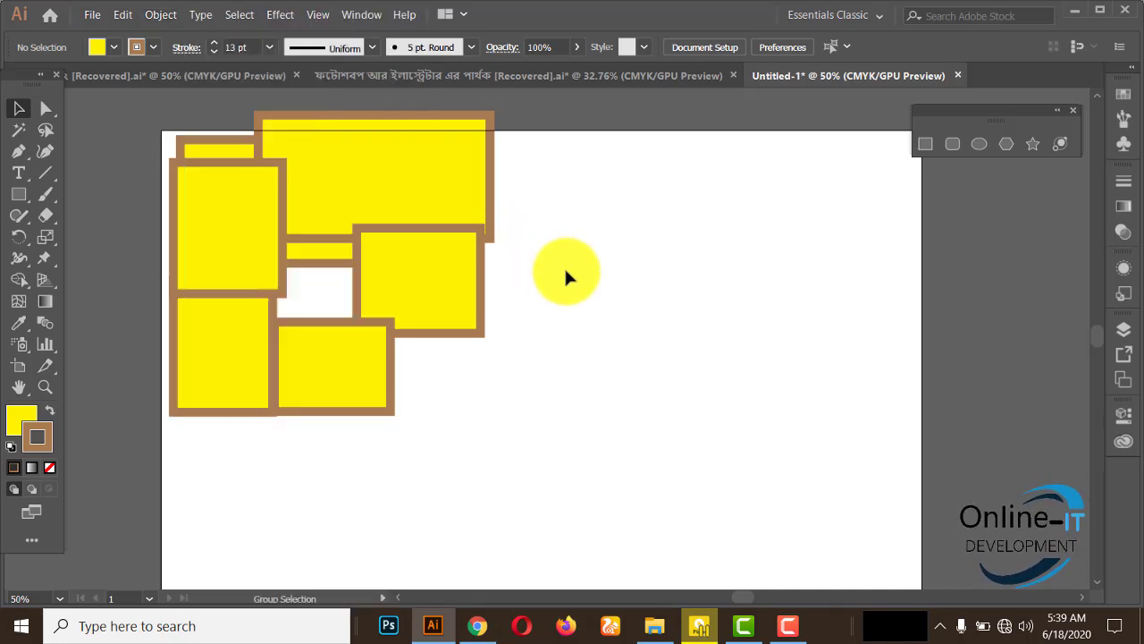
key("ctrl+a")
Drag the right, top, bottom-left and middle rectangles apart to scattered positions.
left_click(536, 268)
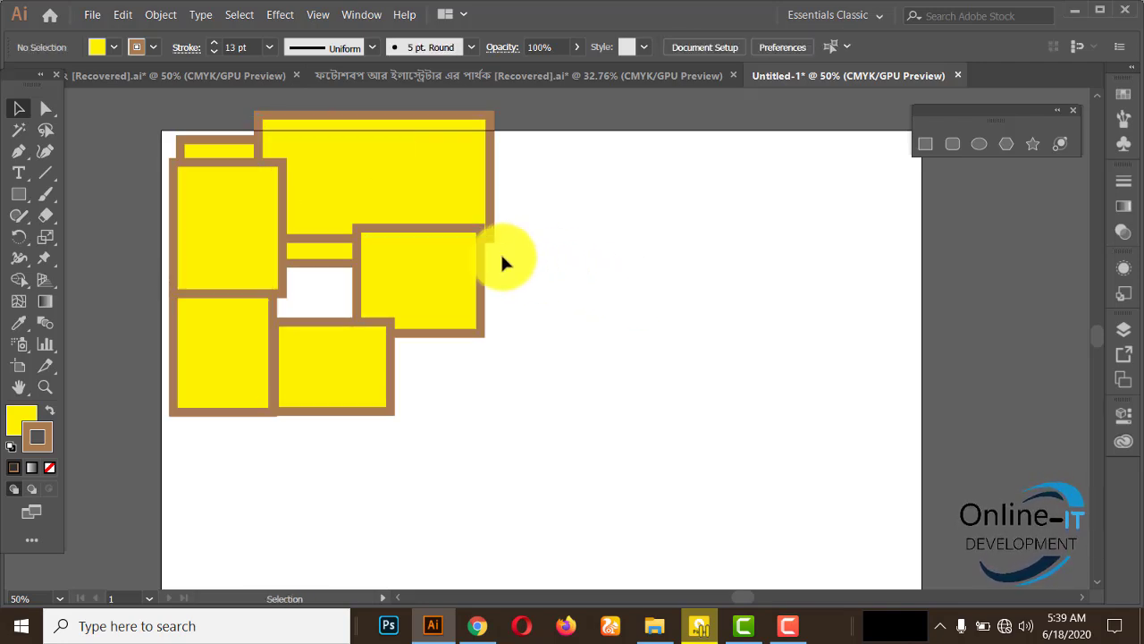
left_click_drag(423, 265, 759, 336)
left_click_drag(480, 148, 711, 199)
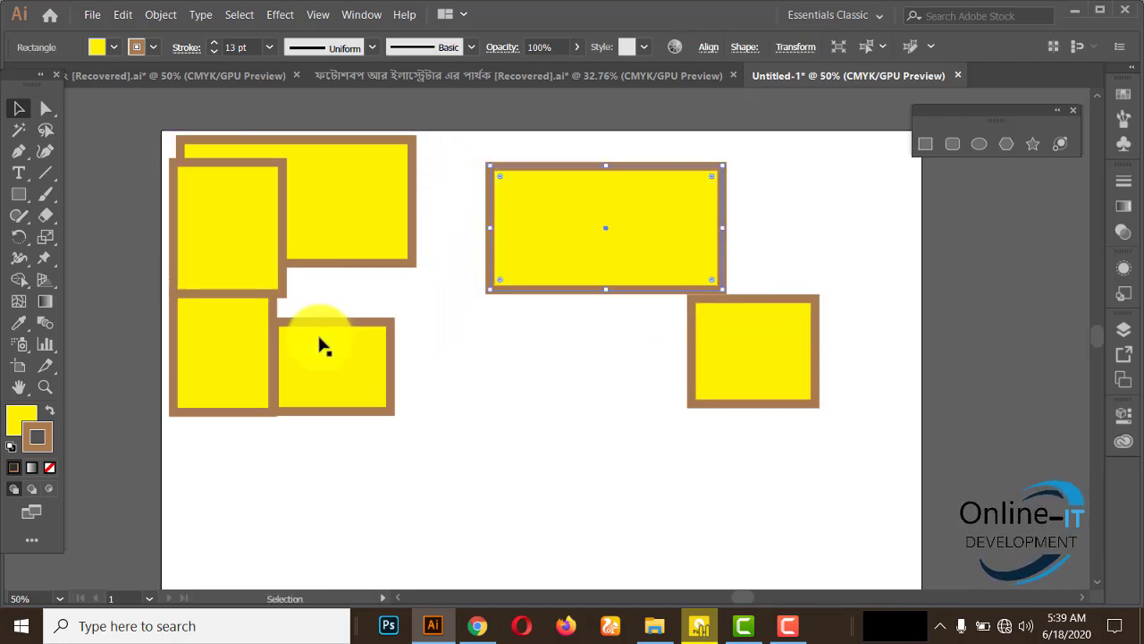
left_click_drag(247, 414, 259, 490)
left_click_drag(331, 367, 487, 577)
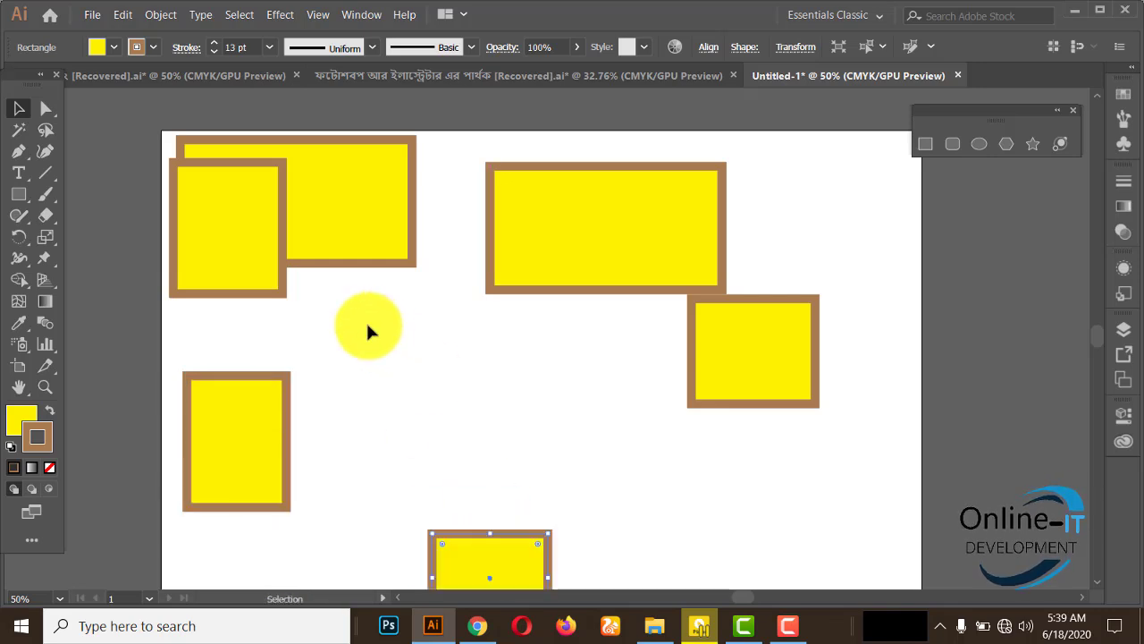
left_click_drag(351, 198, 498, 260)
left_click_drag(250, 233, 249, 286)
left_click_drag(442, 248, 357, 175)
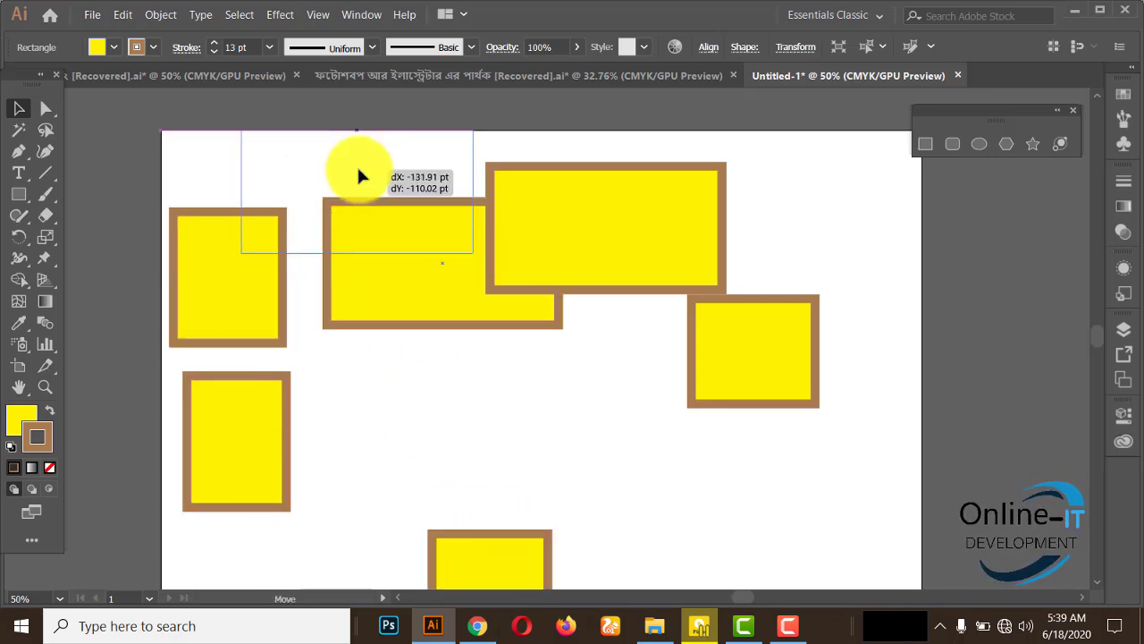
left_click_drag(601, 241, 685, 279)
left_click_drag(786, 380, 779, 470)
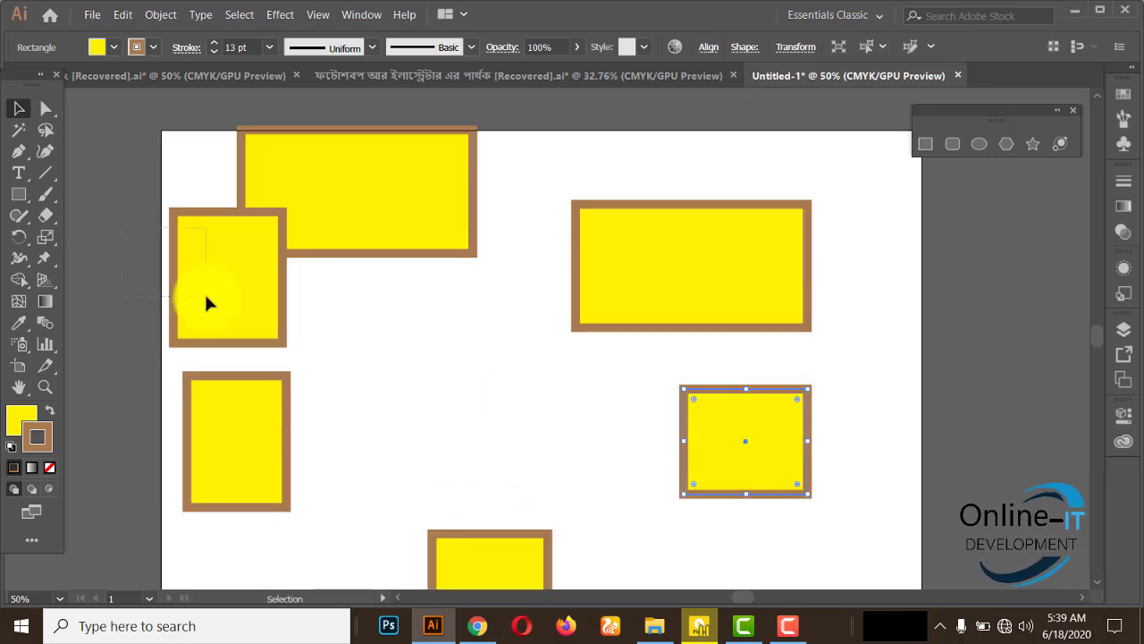
Push one rectangle past the artboard's top-left corner and fine-tune the other rectangles' positions.
left_click_drag(207, 301, 151, 205)
left_click_drag(224, 438, 391, 491)
left_click_drag(500, 551, 467, 333)
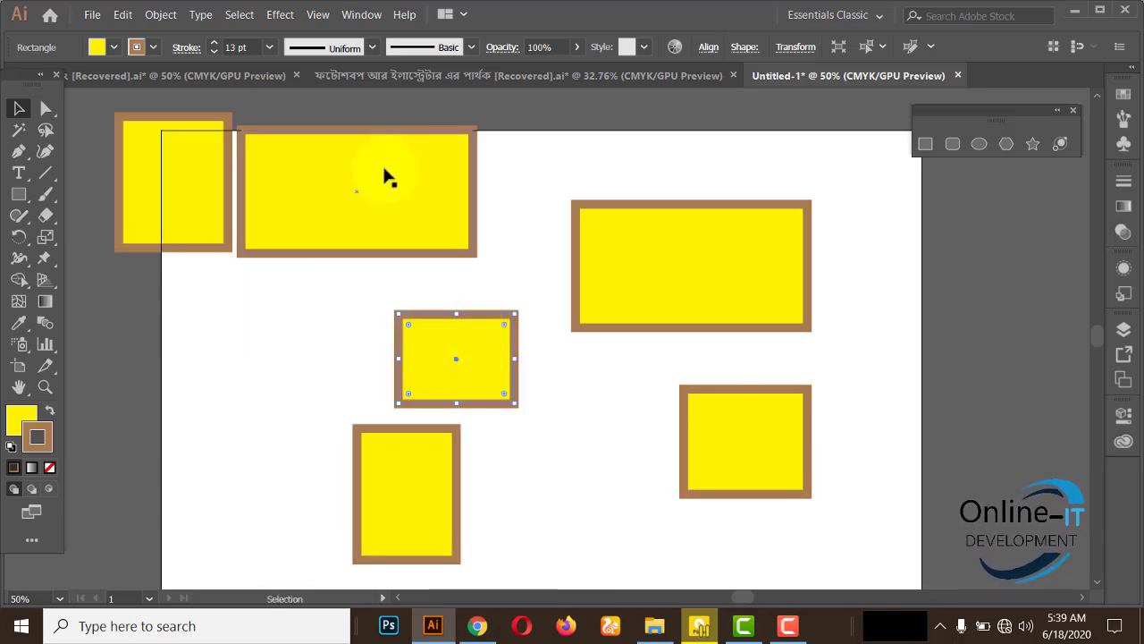
left_click_drag(385, 175, 415, 204)
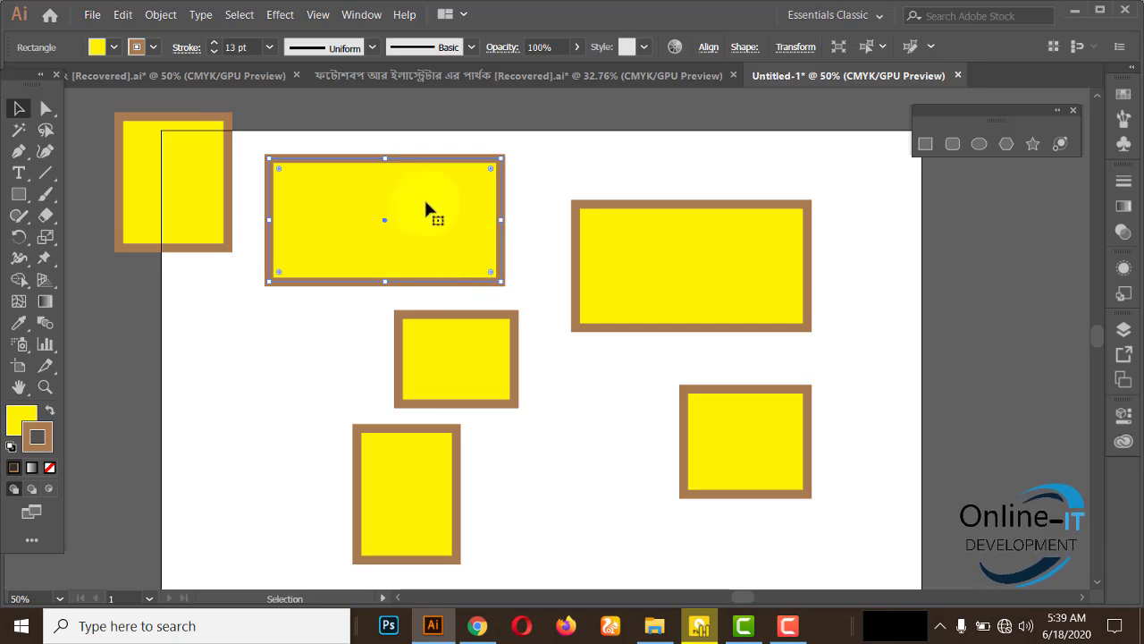
left_click_drag(426, 208, 472, 209)
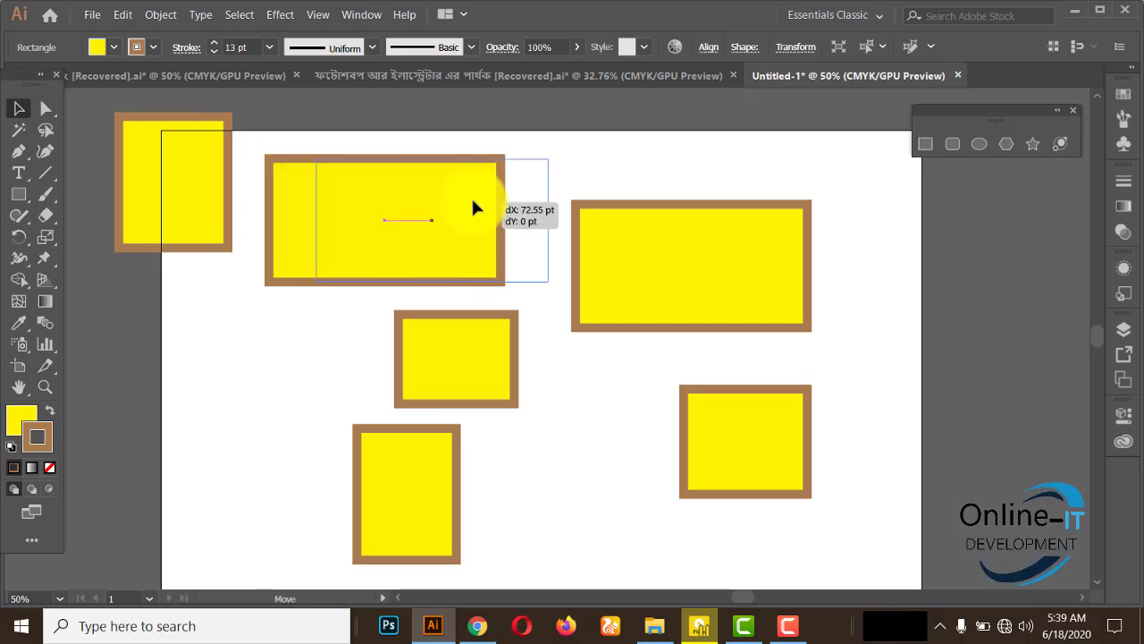
mouse_move(689, 289)
left_mouse_down()
mouse_move(552, 271)
mouse_move(720, 303)
left_mouse_up()
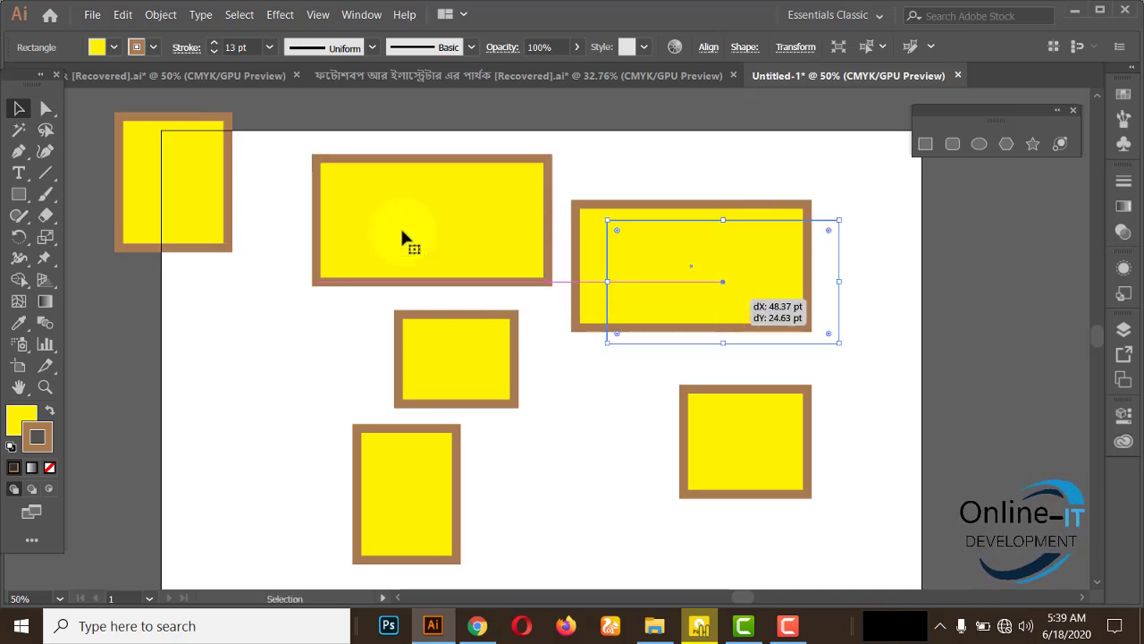
left_click(422, 221)
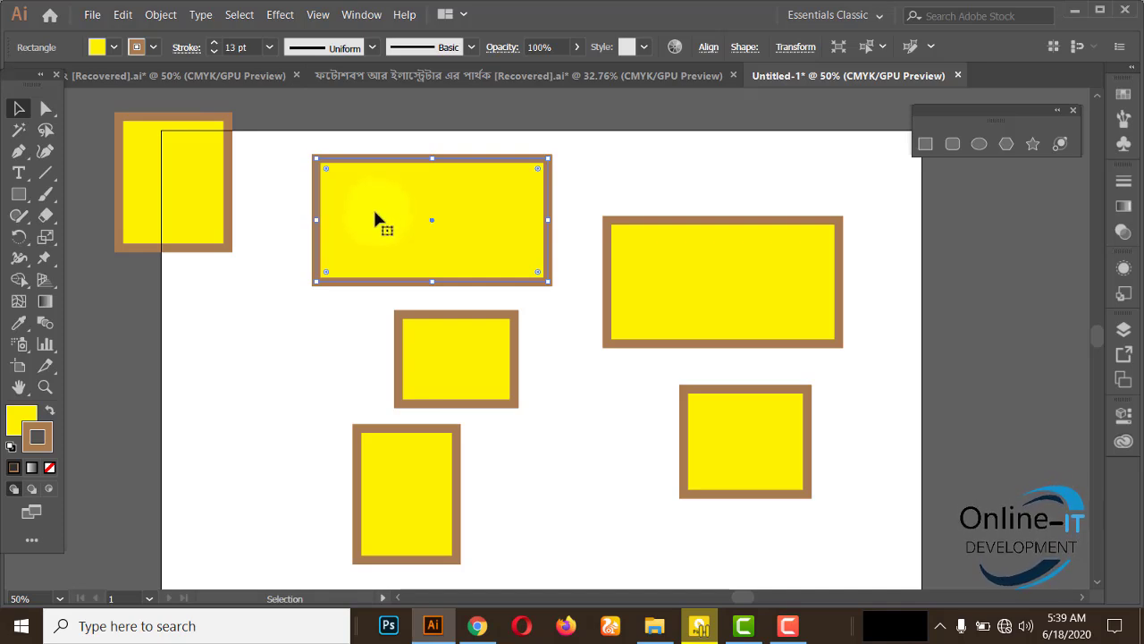
key("a")
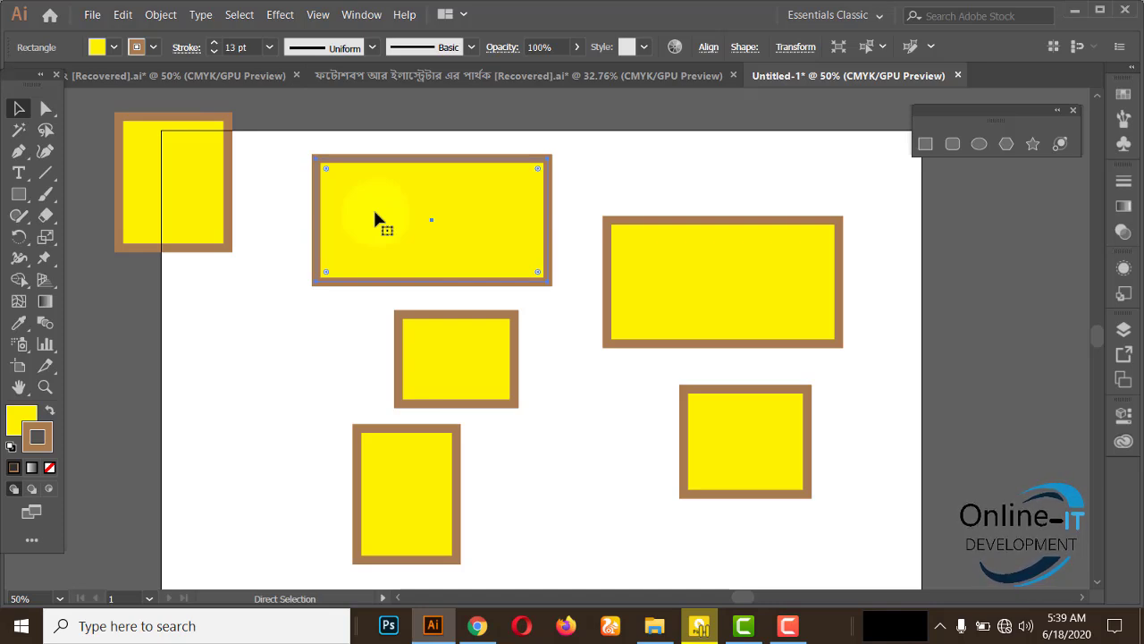
Delete the top centre and lower-right rectangles, then undo to restore them.
key("Delete")
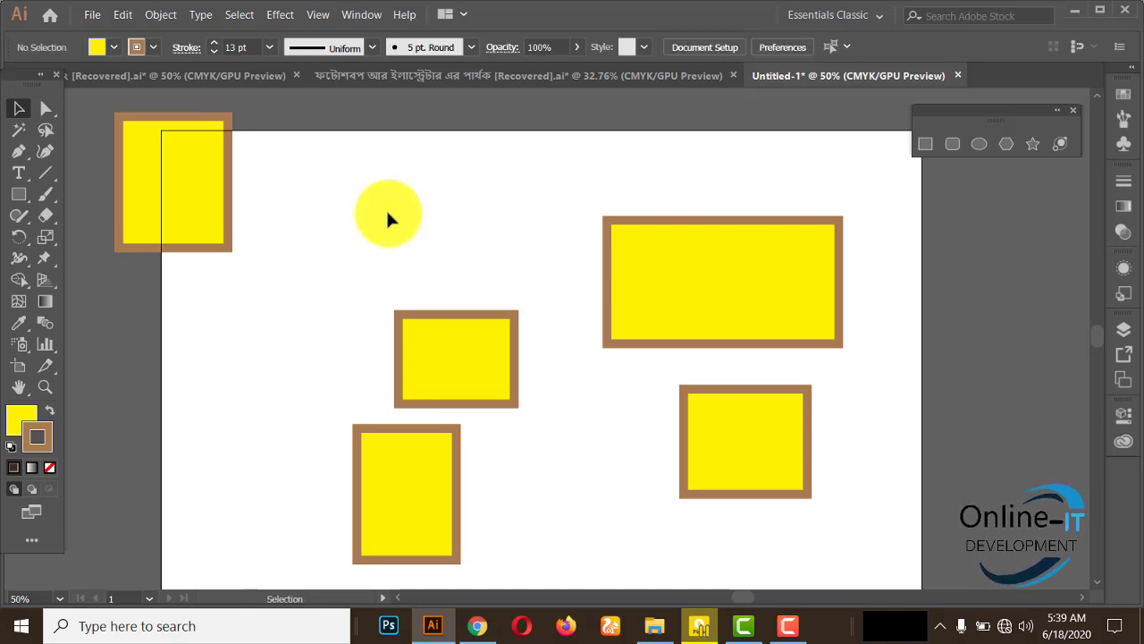
left_click(726, 430)
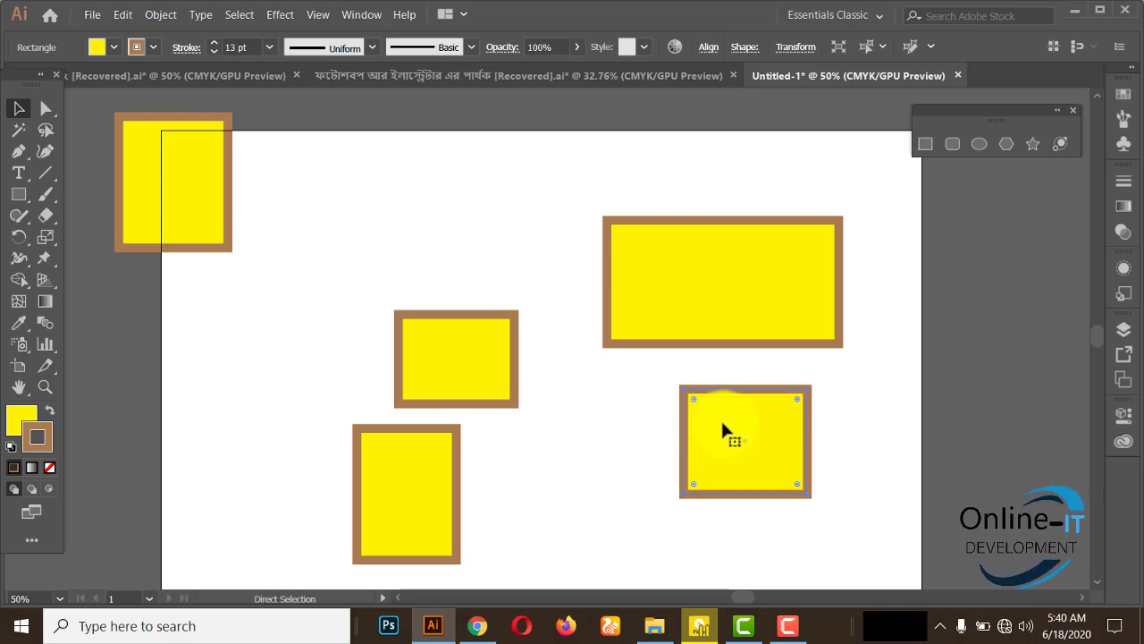
key("Delete")
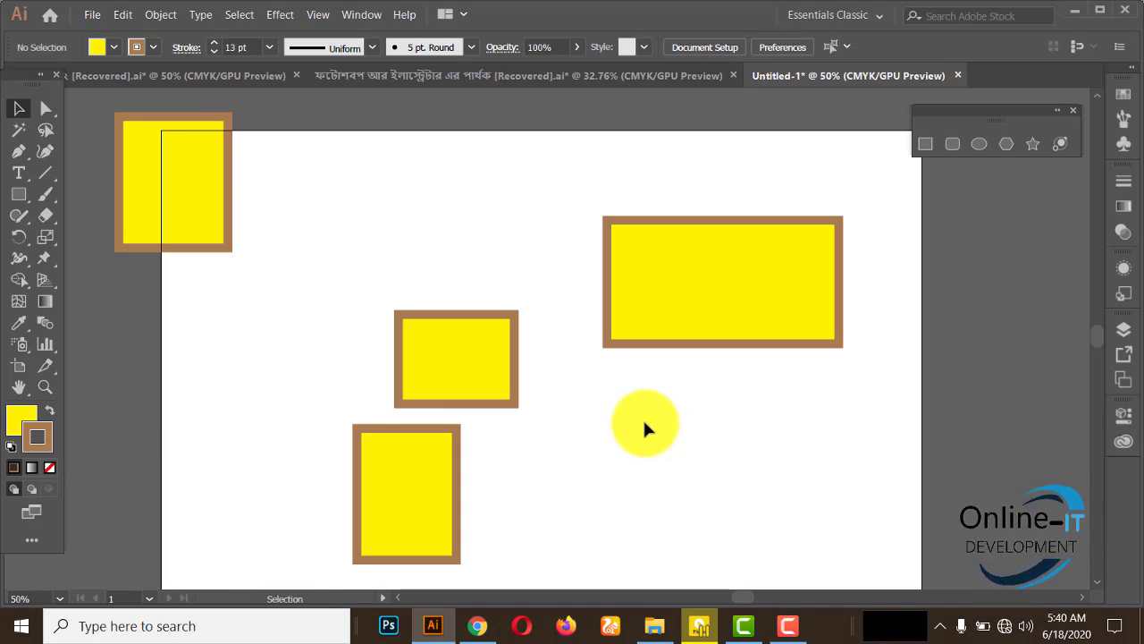
key("ctrl")
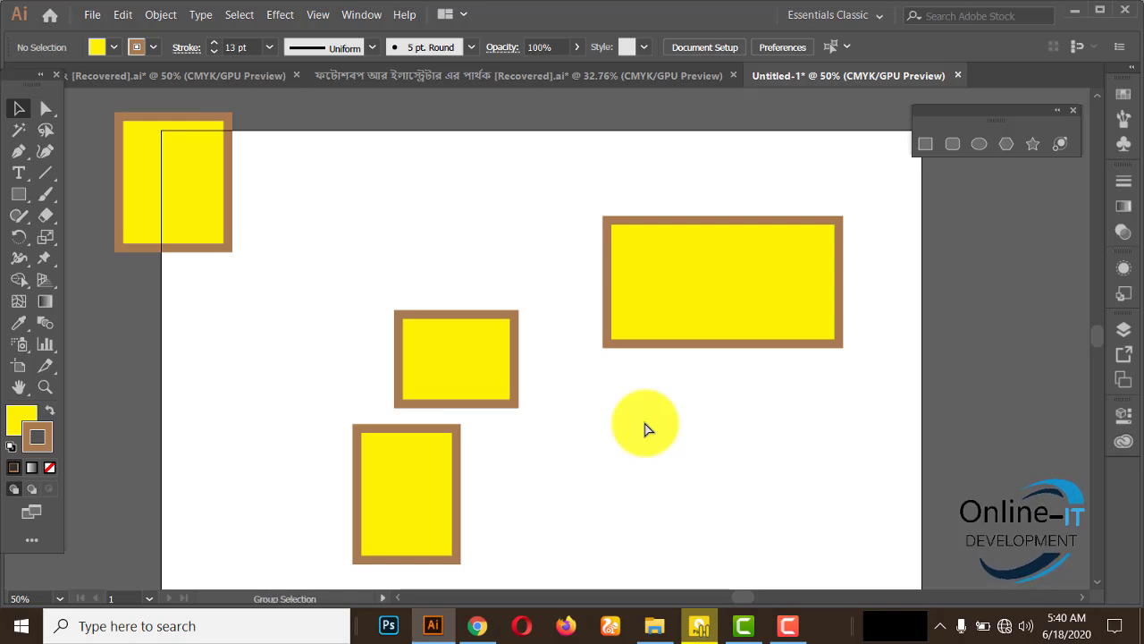
key("ctrl+z")
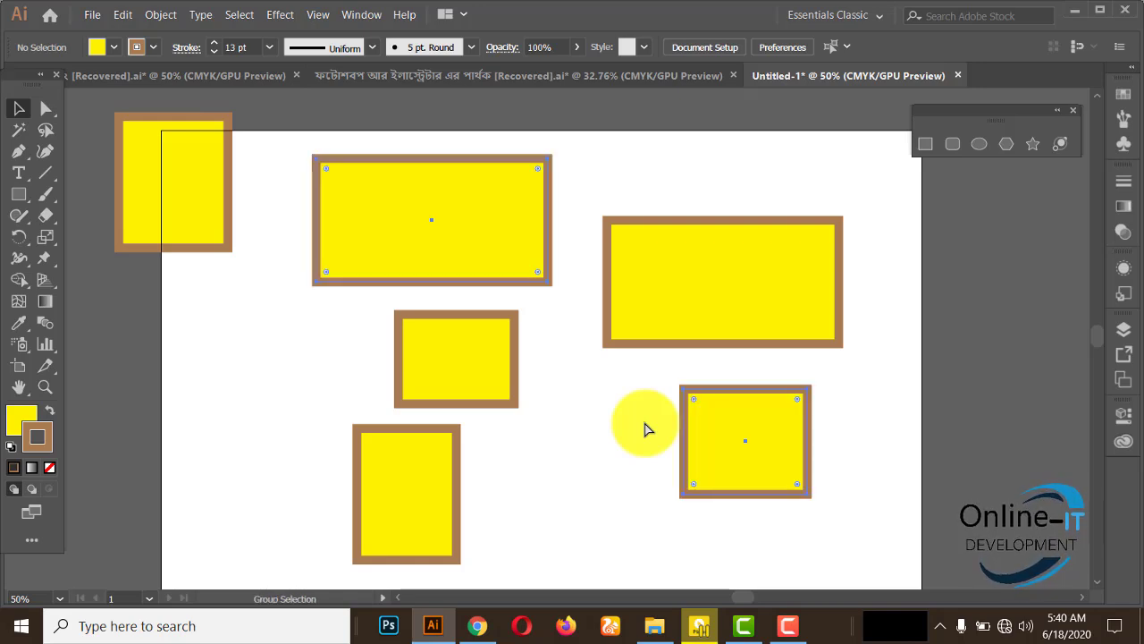
left_click(633, 528)
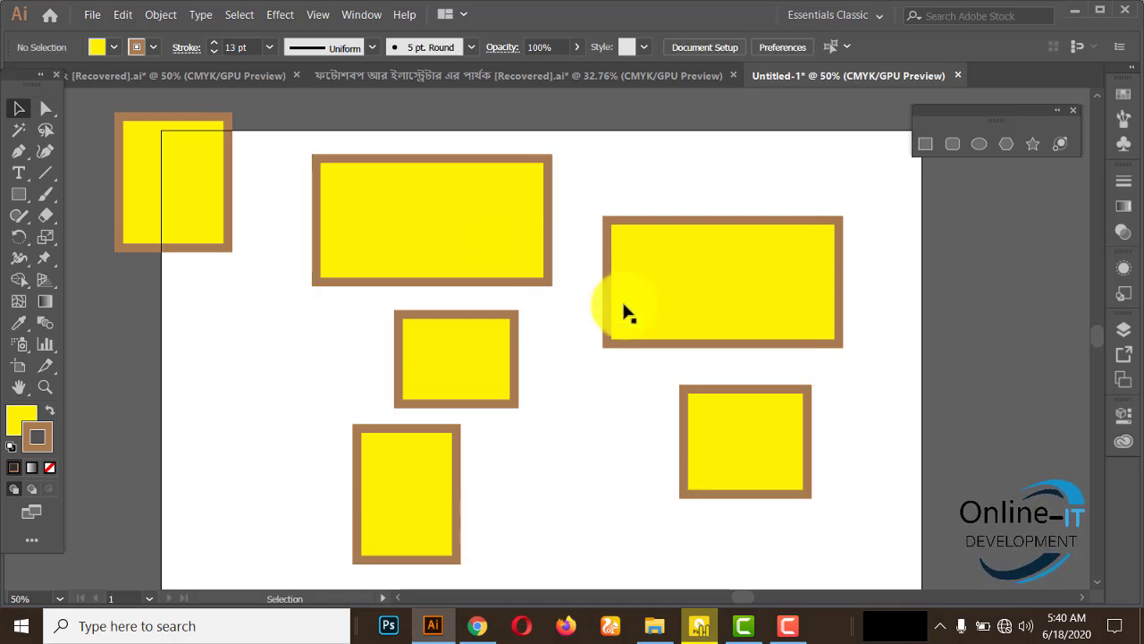
Delete the bottom-left, middle, right-hand and last remaining rectangles, keeping only the top-left one.
left_click(427, 478)
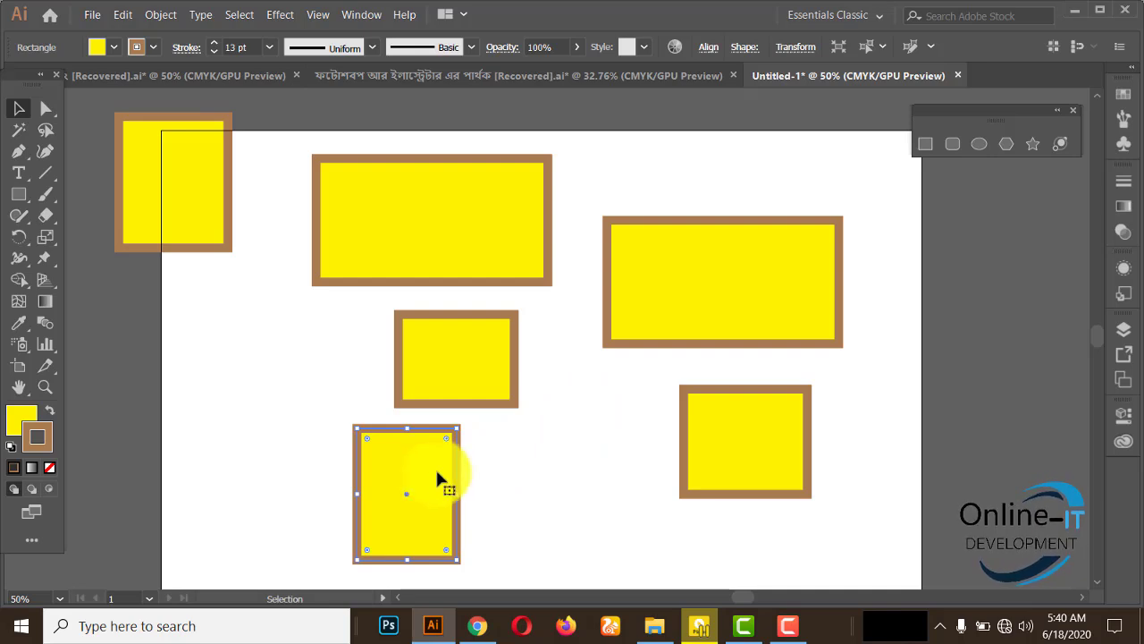
key("Delete")
left_click(497, 363)
key("Delete")
left_click(738, 306)
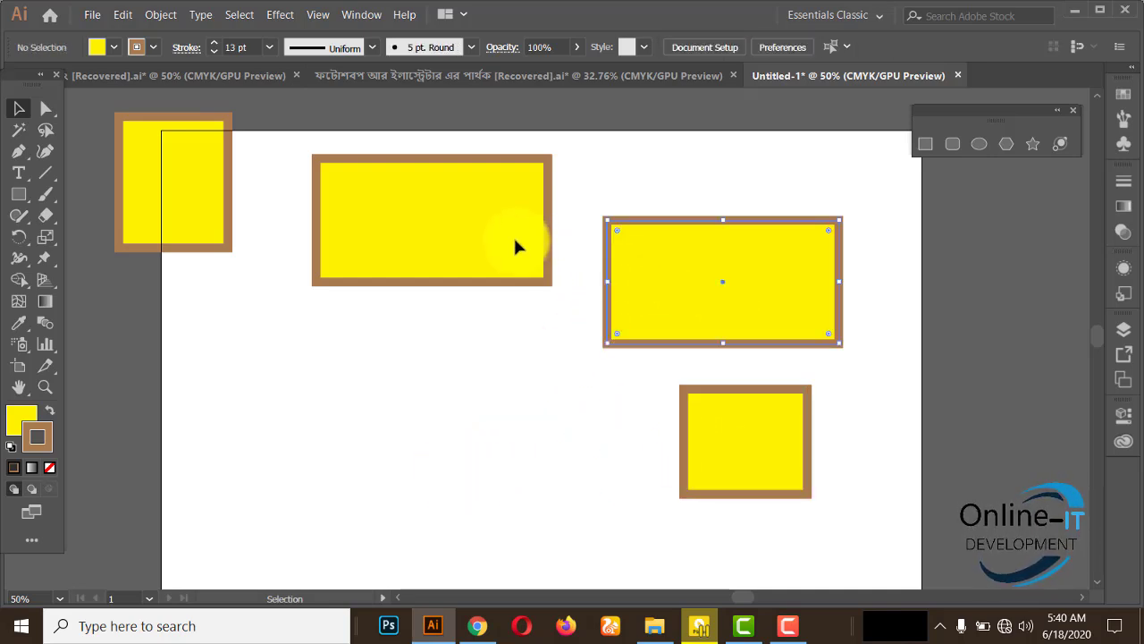
left_click(514, 236)
key("Delete")
left_click(679, 299)
key("Delete")
key("Delete")
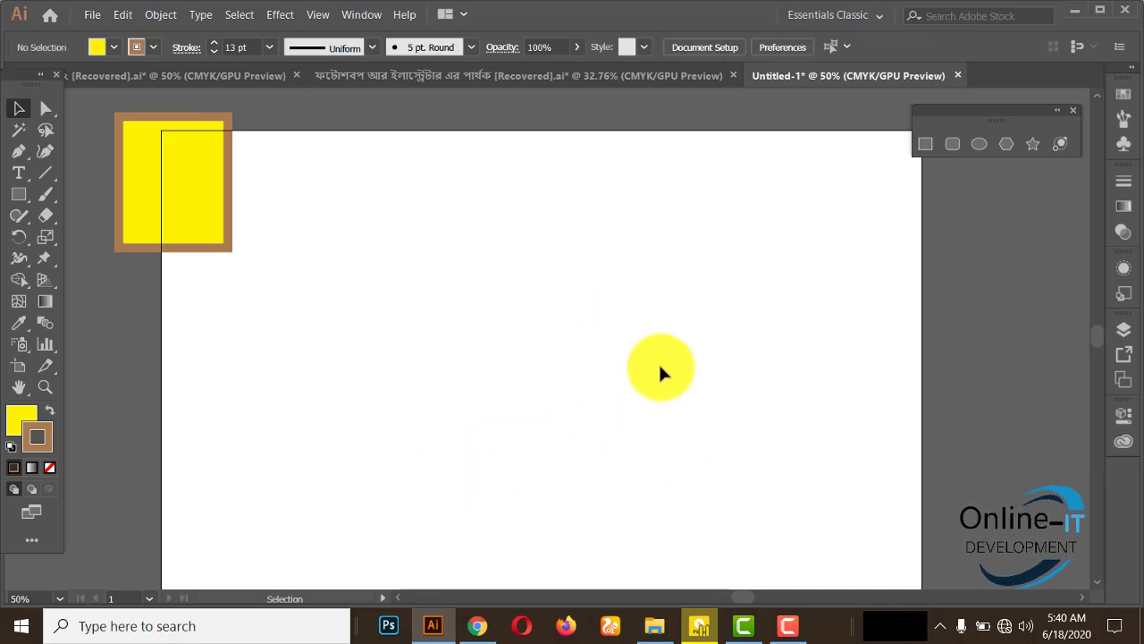
Draw a Shift-constrained yellow square, about 176 pt, with a brown border near the artboard's top.
left_click(925, 143)
mouse_move(393, 196)
left_mouse_down()
mouse_move(458, 271)
mouse_move(481, 270)
left_mouse_up()
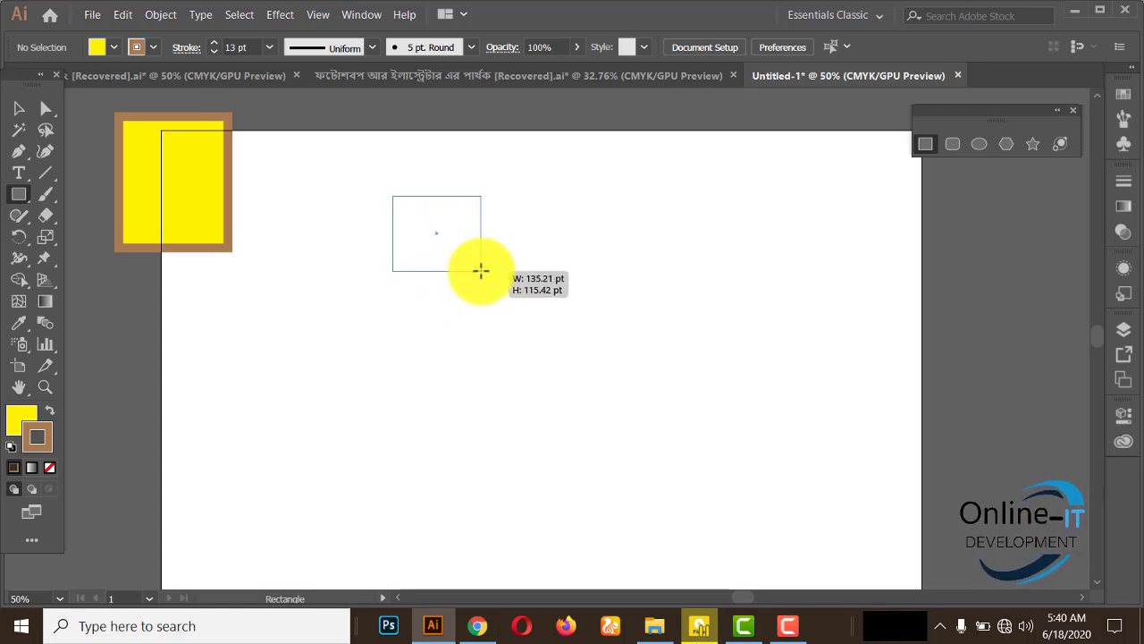
key("shift")
mouse_move(481, 270)
left_mouse_down()
mouse_move(460, 239)
mouse_move(435, 266)
mouse_move(433, 252)
left_mouse_up()
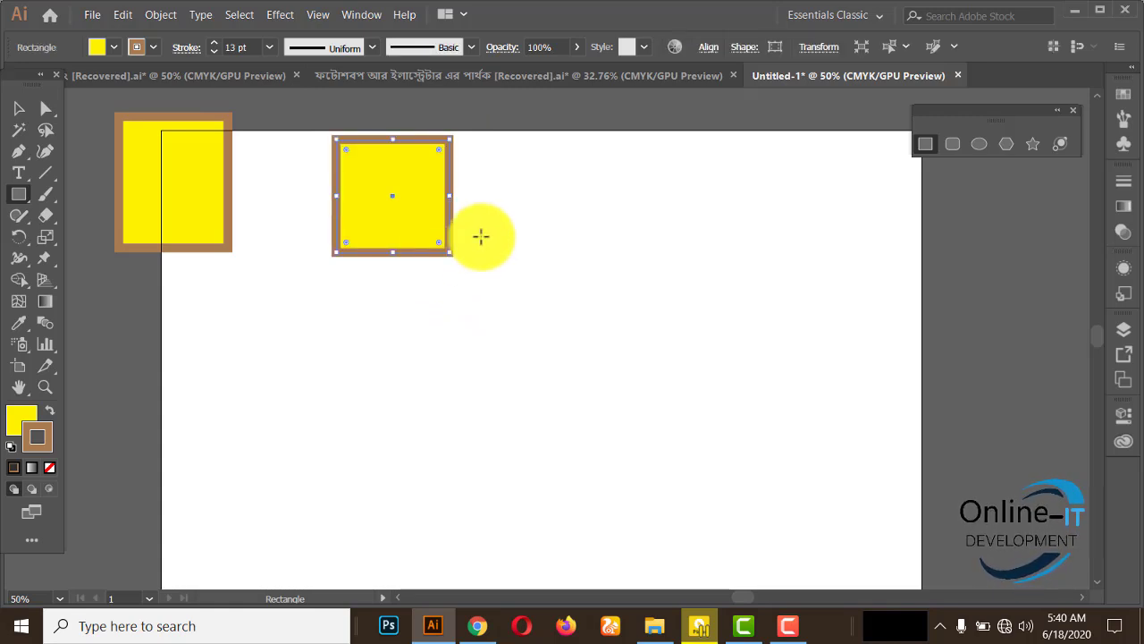
left_click(19, 109)
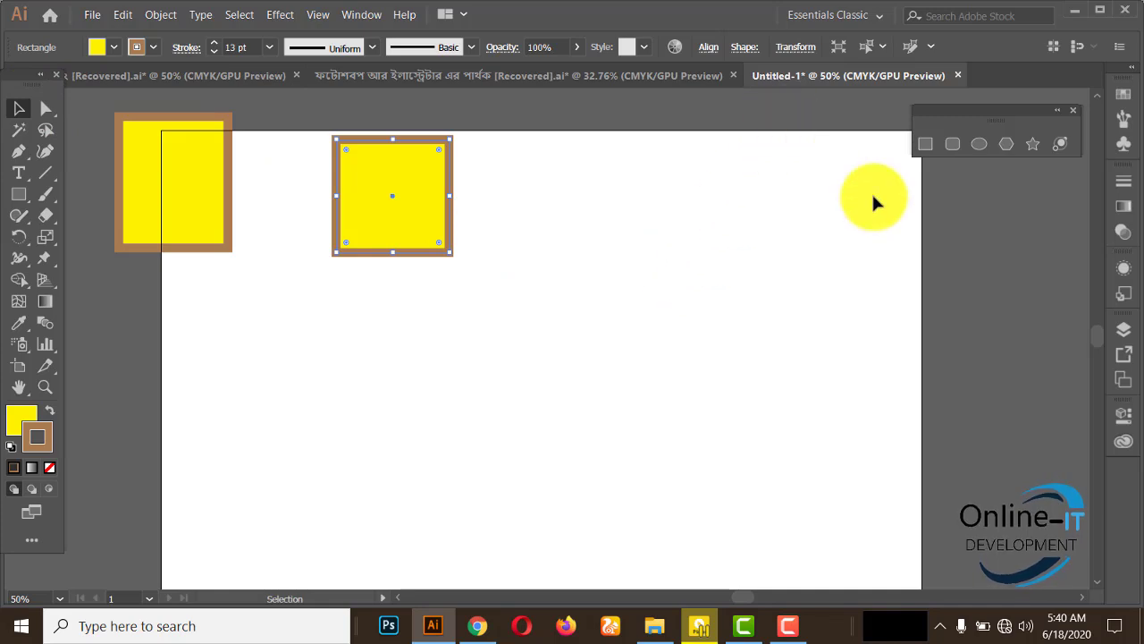
left_click(924, 147)
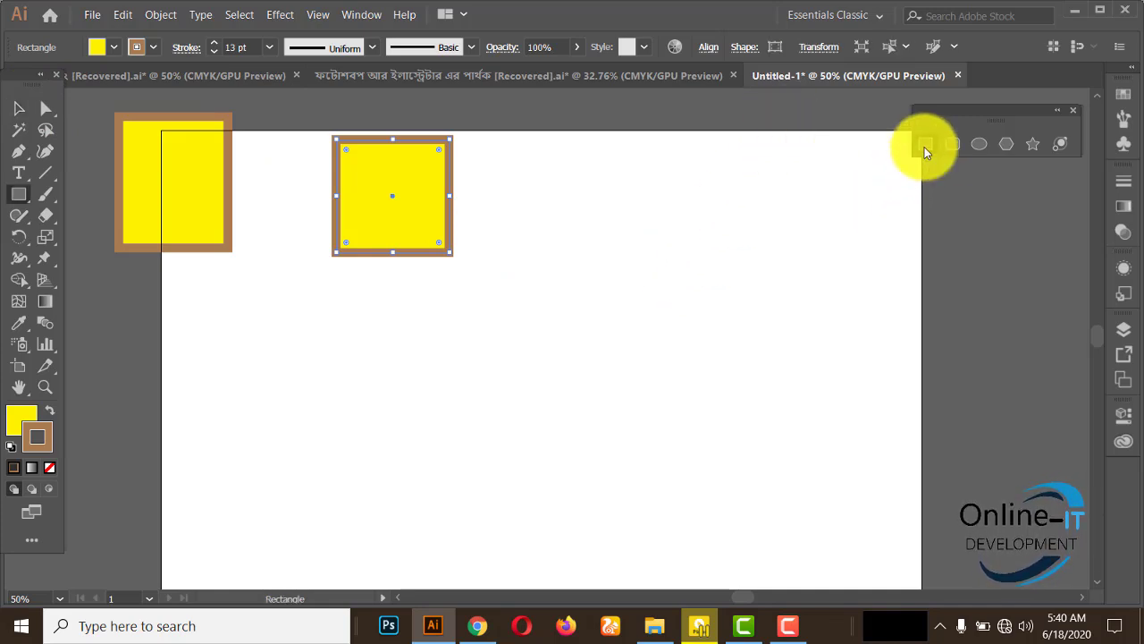
Create an exact 100 × 100 pt square, then marquee-select both squares.
left_click(549, 278)
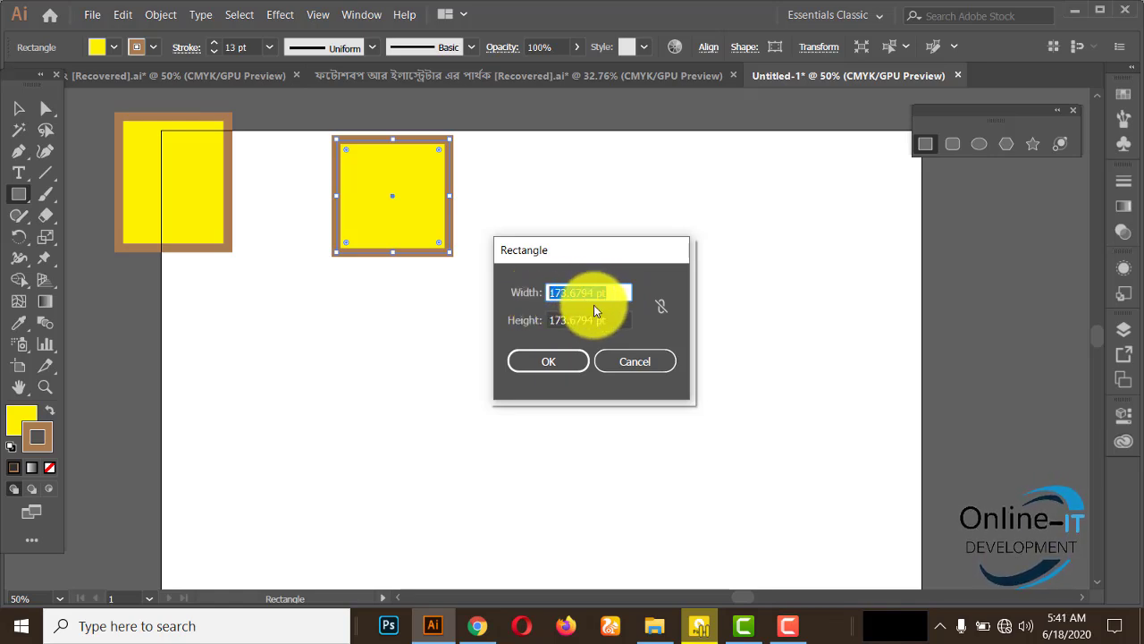
type("1")
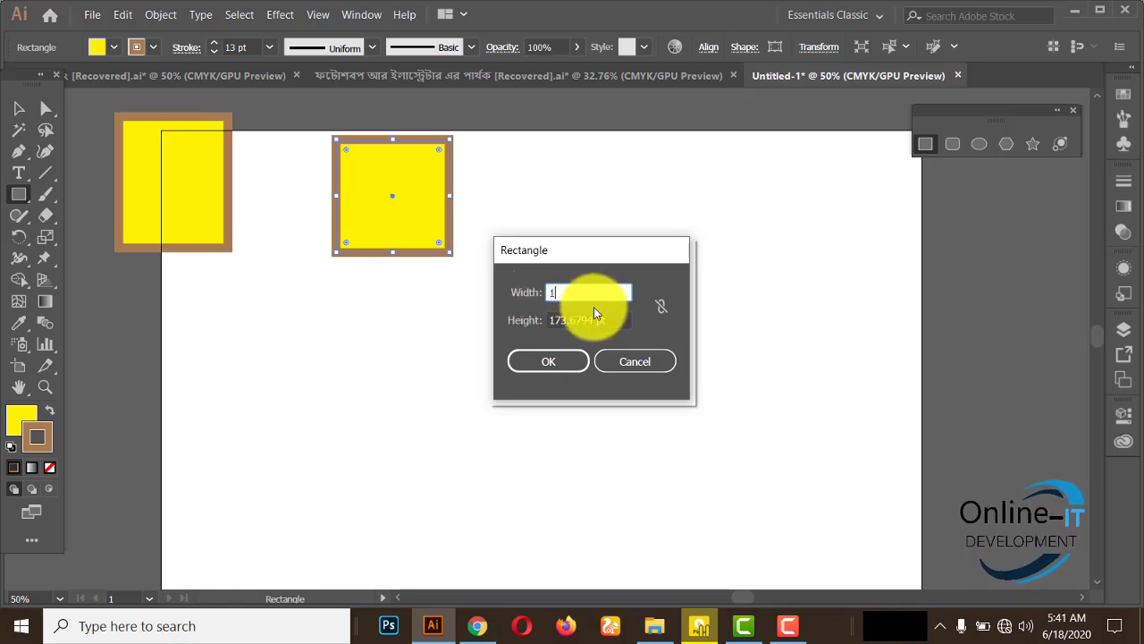
type("00")
key("Tab")
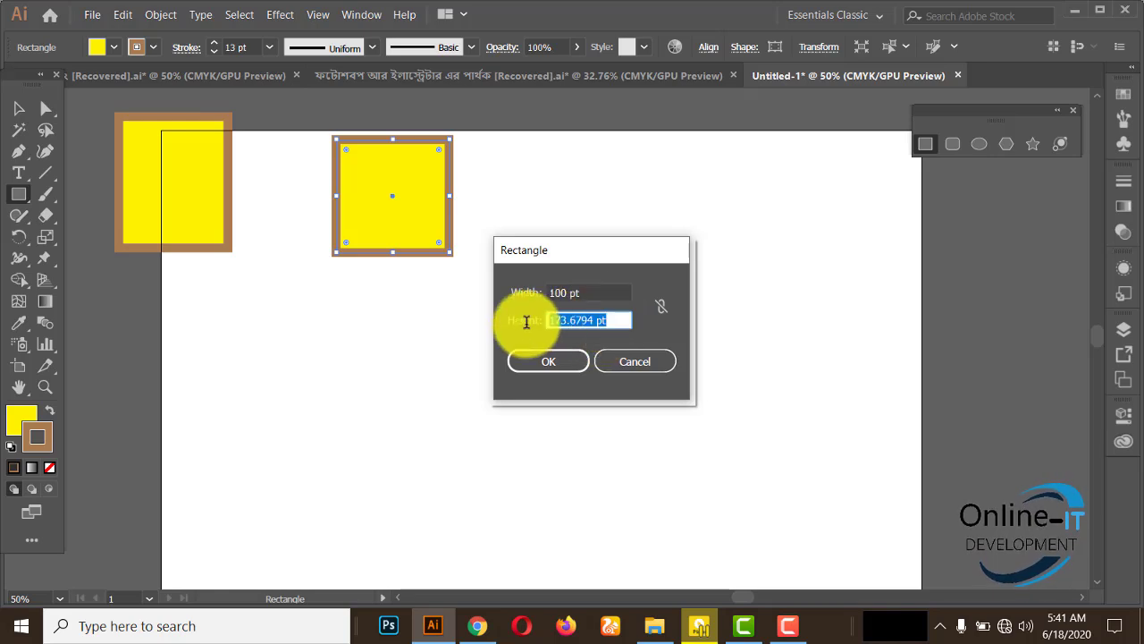
type("1")
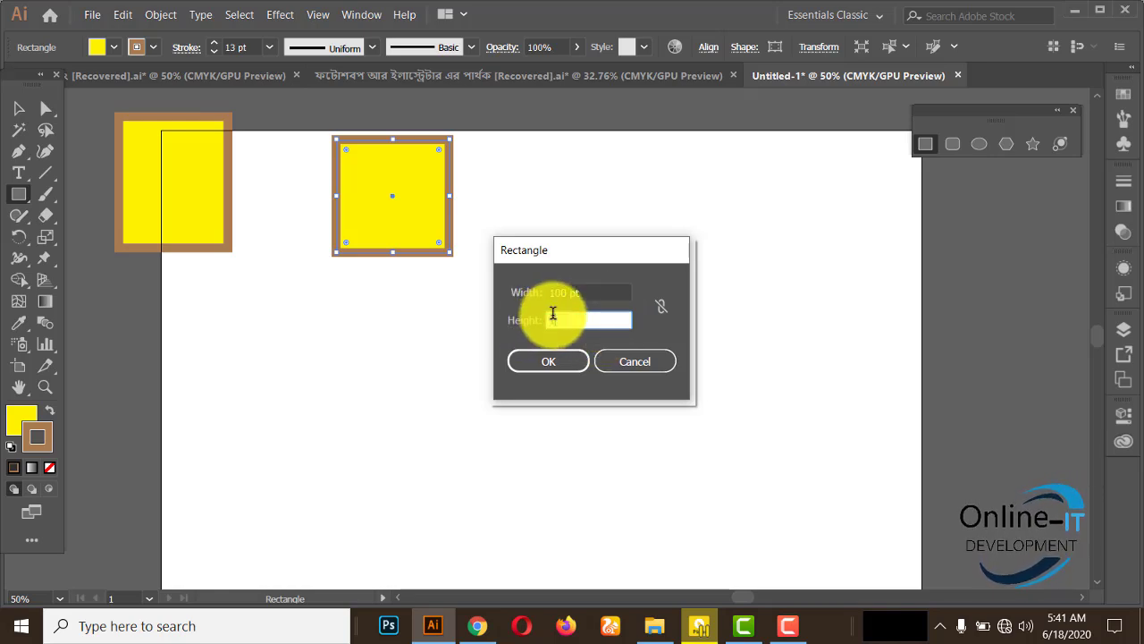
type("00")
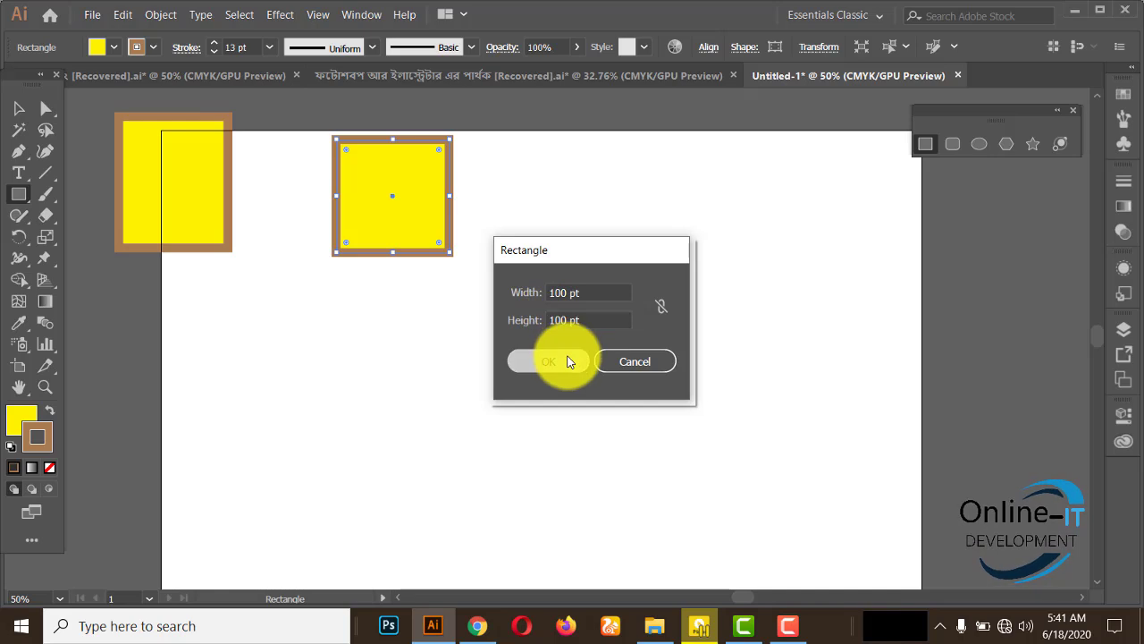
left_click(565, 360)
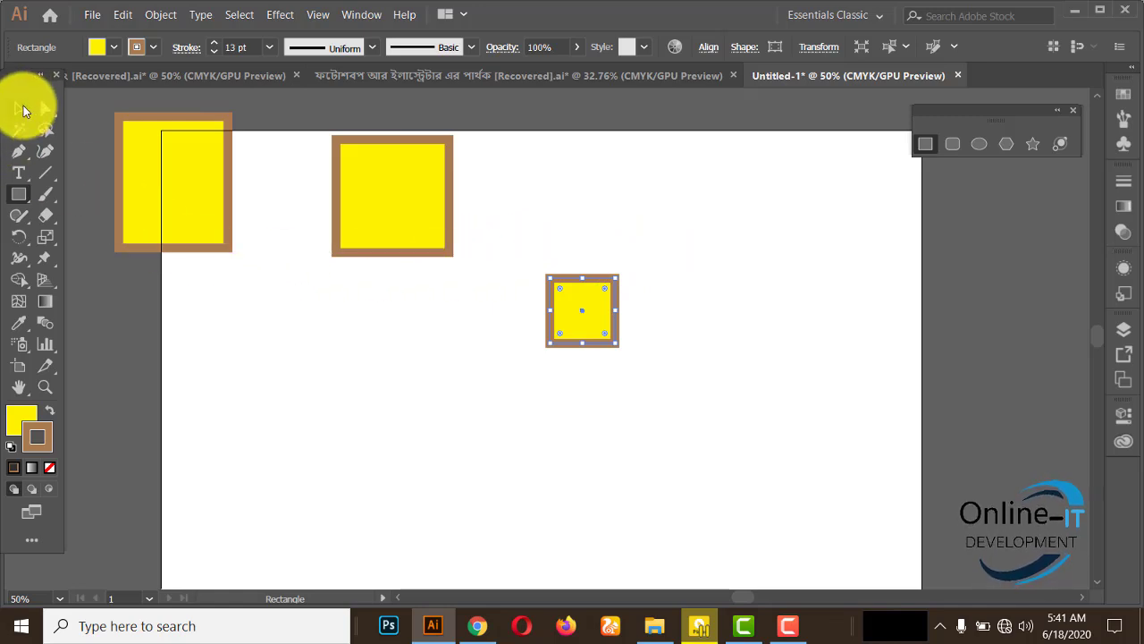
left_click(19, 108)
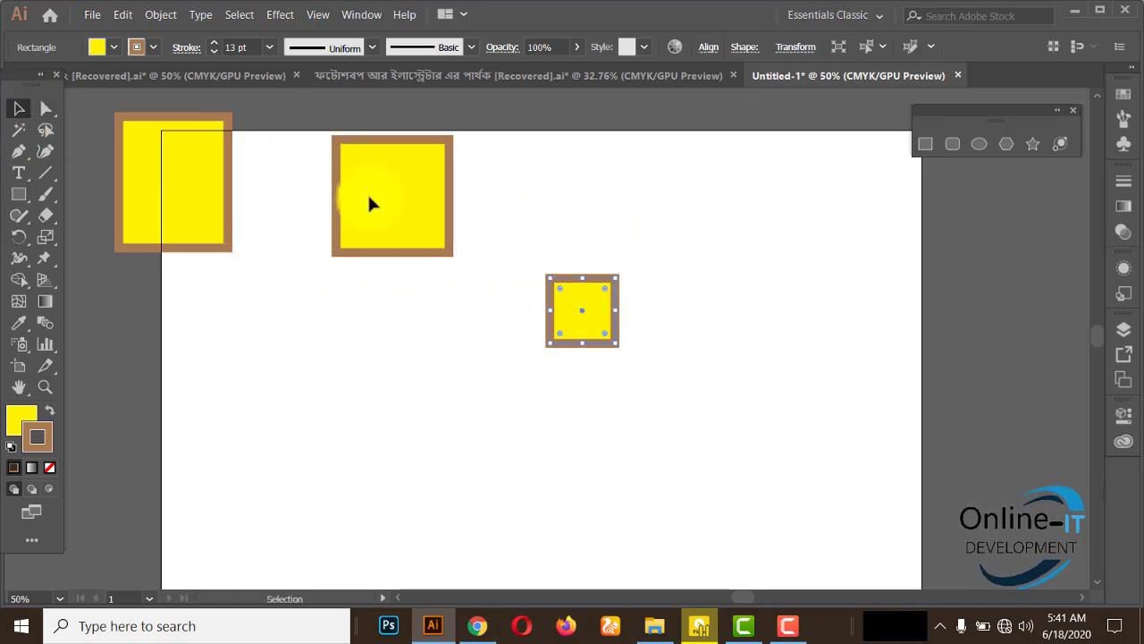
left_click_drag(284, 139, 741, 461)
Delete both squares and drag out a first rounded rectangle near the top centre.
key("Delete")
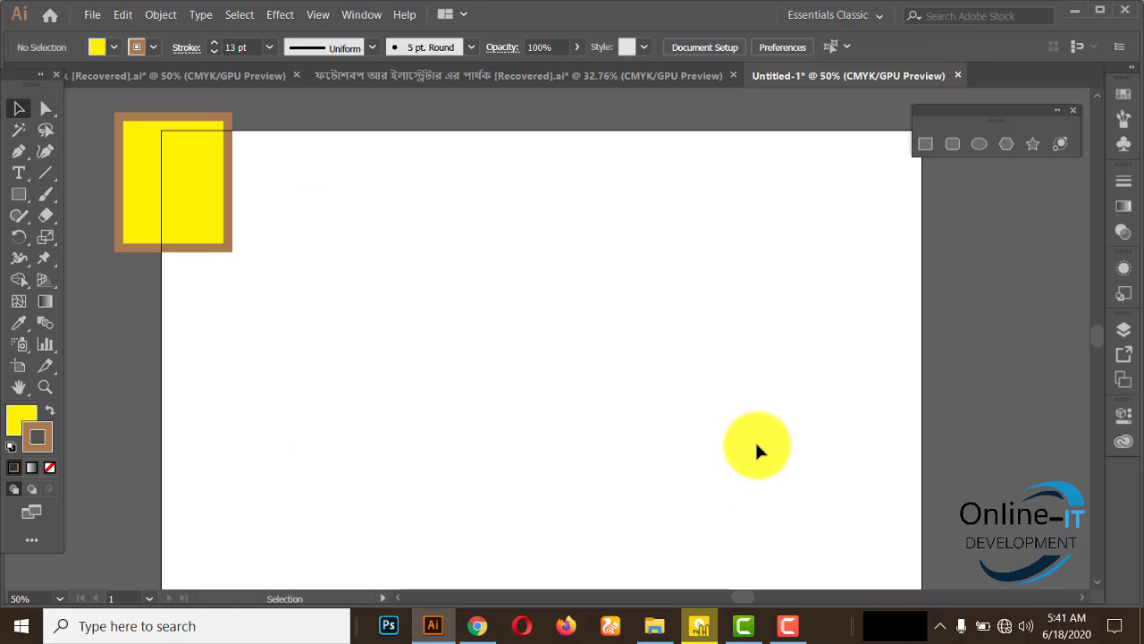
left_click(953, 144)
mouse_move(444, 192)
left_mouse_down()
mouse_move(542, 260)
mouse_move(715, 275)
left_mouse_up()
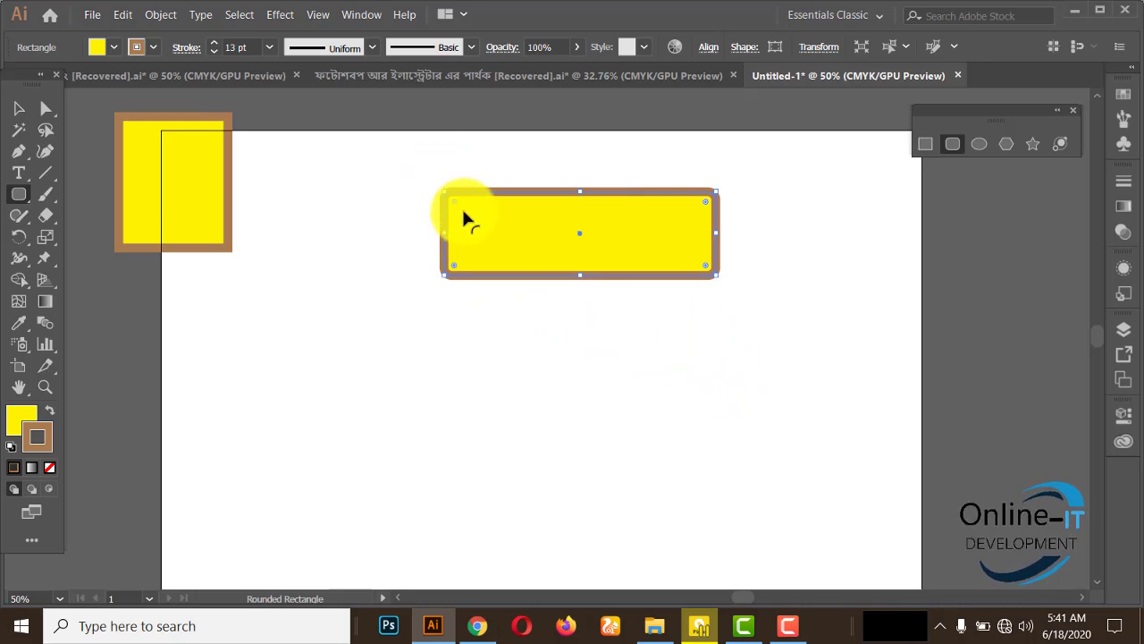
Add two more rounded rectangles by exact entry, with 20 pt and 50 pt corner radii.
left_click(463, 377)
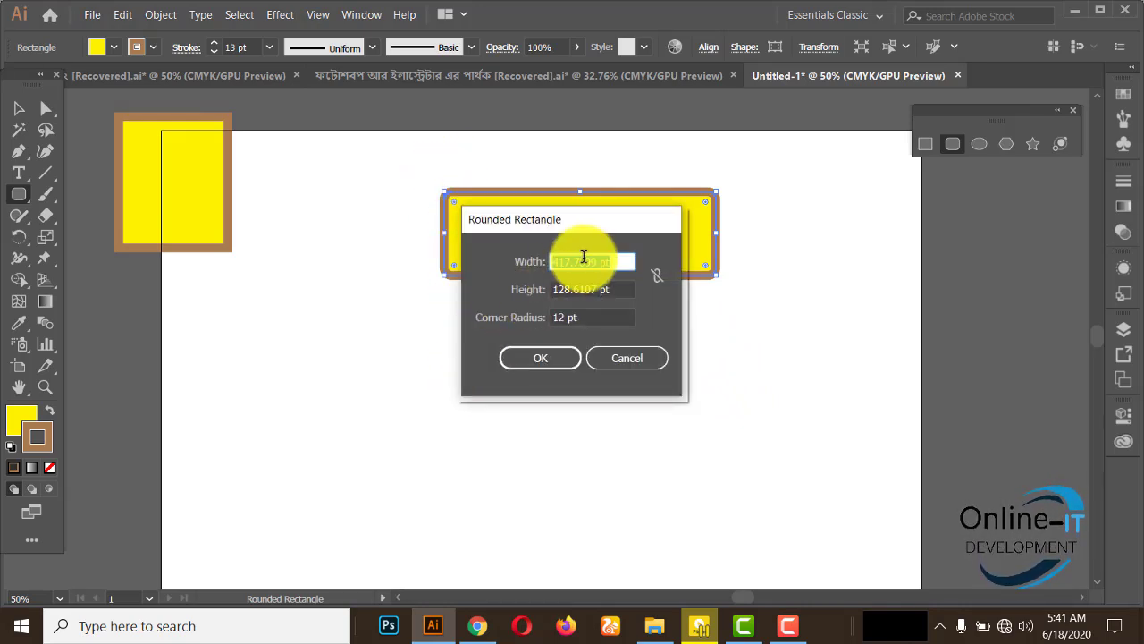
left_click(583, 318)
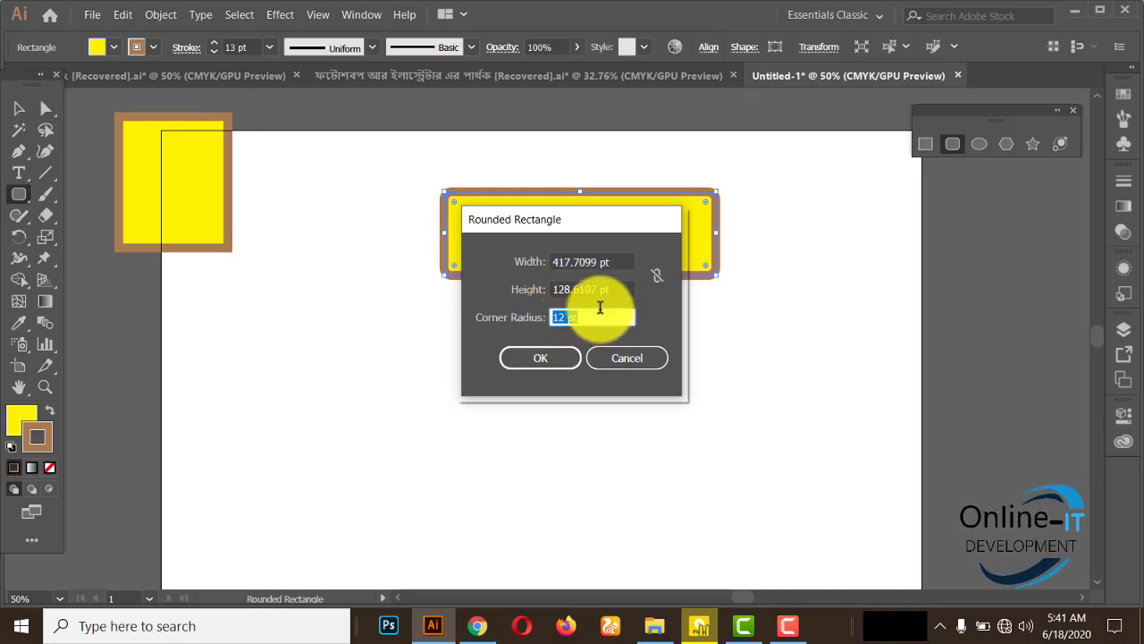
type("20")
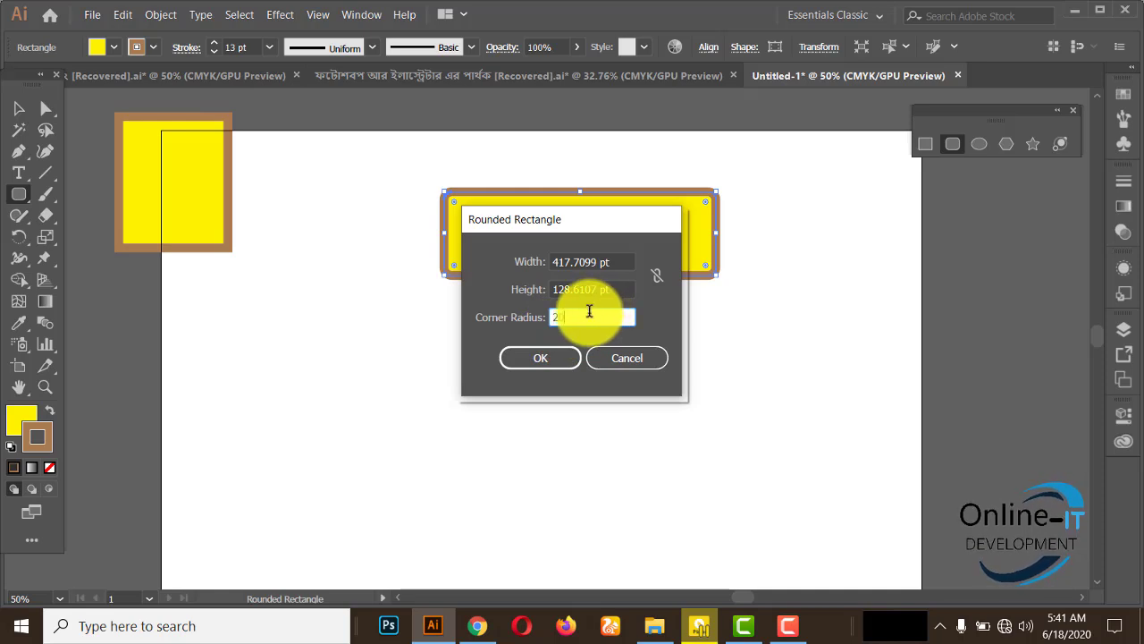
left_click(547, 358)
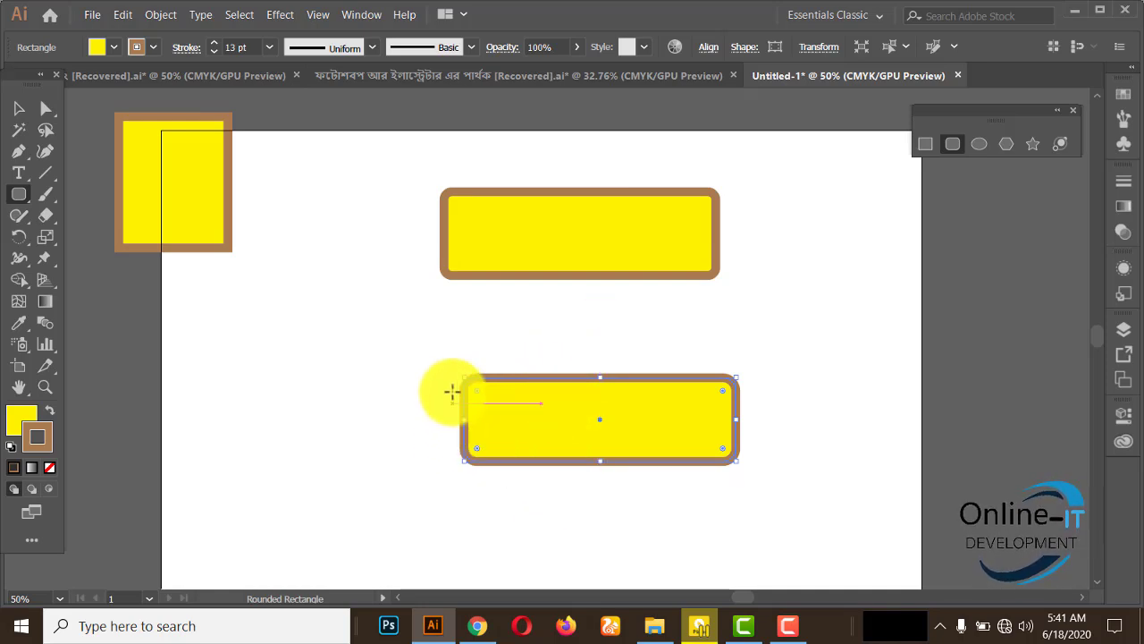
left_click(253, 358)
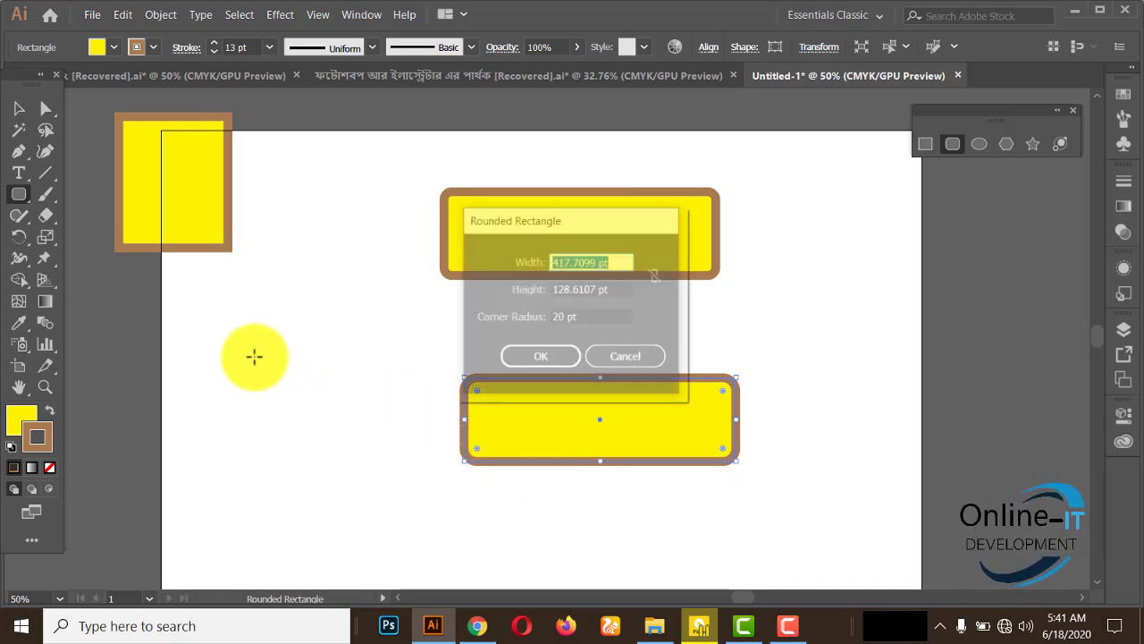
left_click(589, 317)
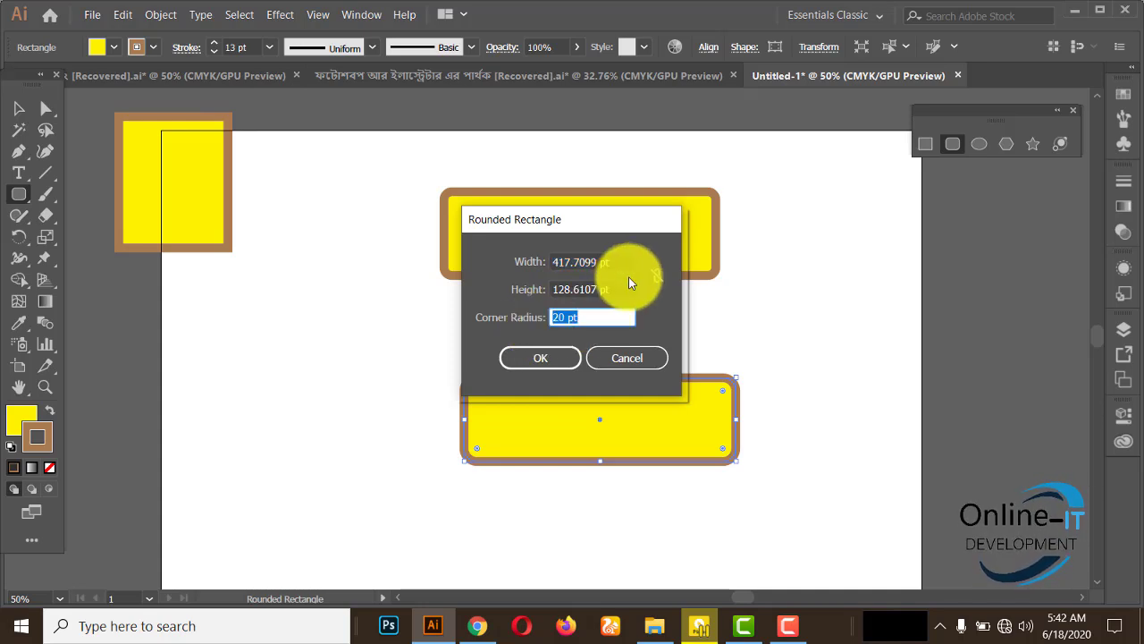
type("50")
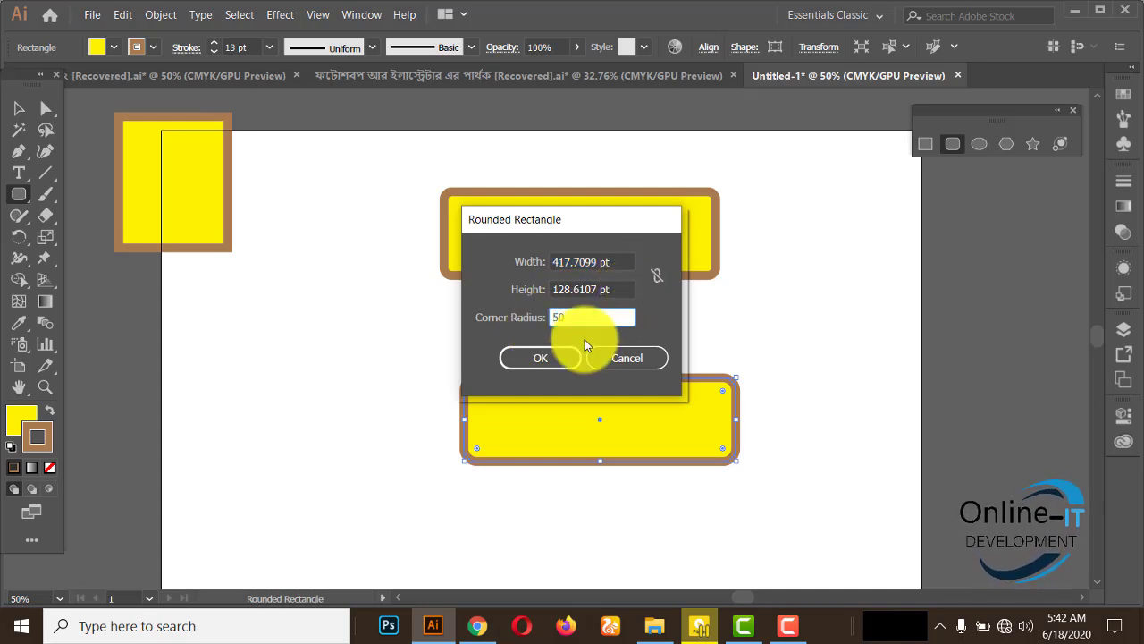
left_click(542, 358)
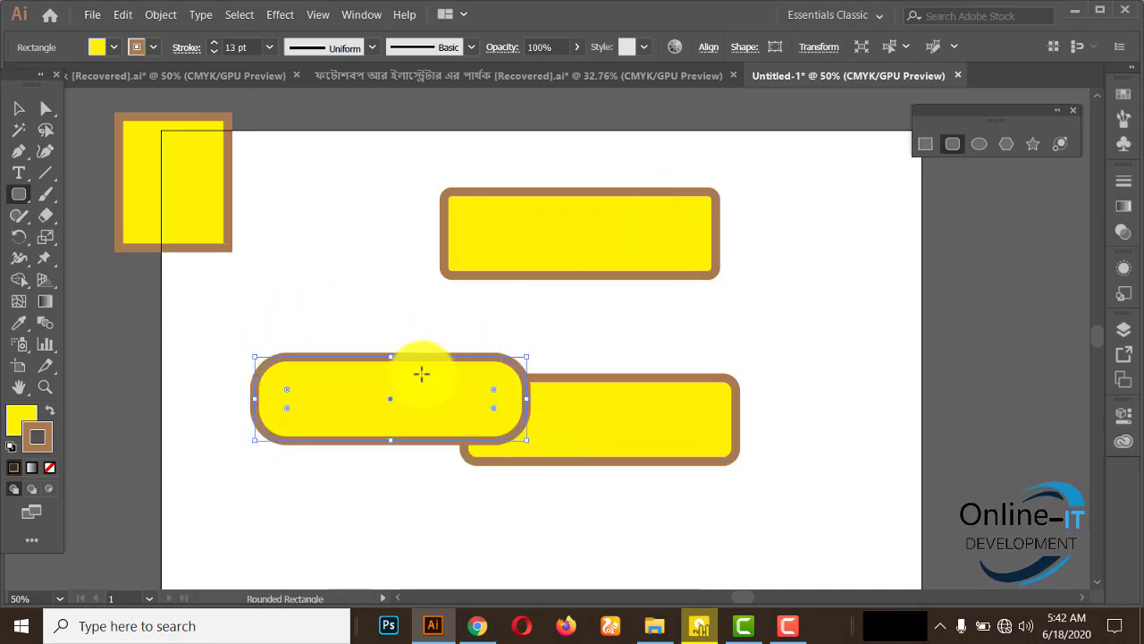
Move the pill-shaped rectangle up and to the left.
left_click(17, 105)
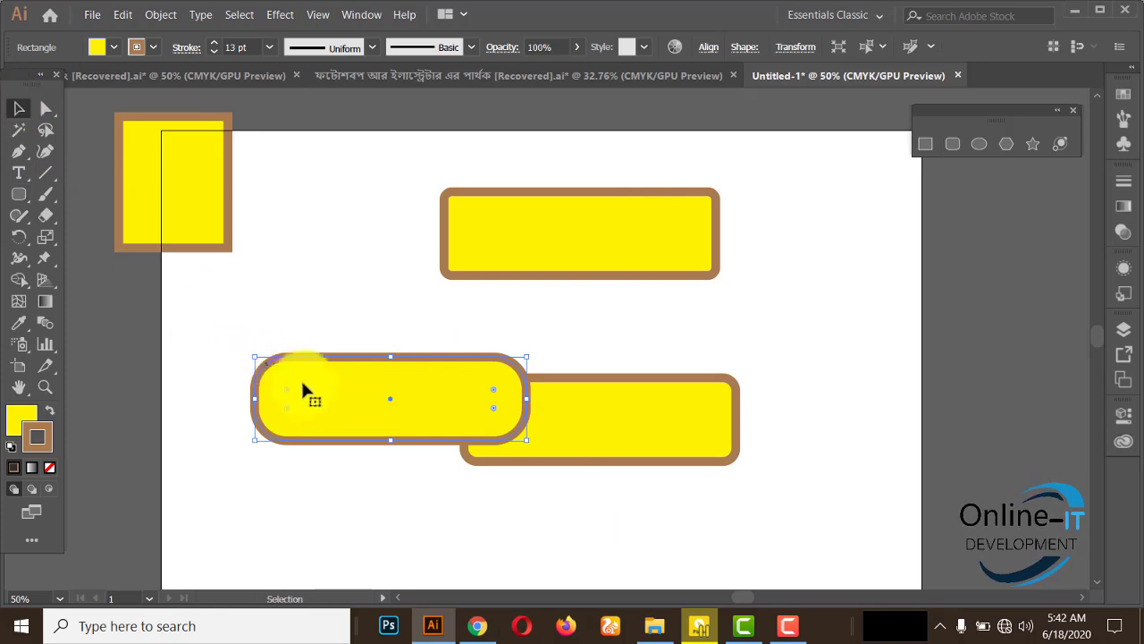
left_click_drag(302, 389, 202, 322)
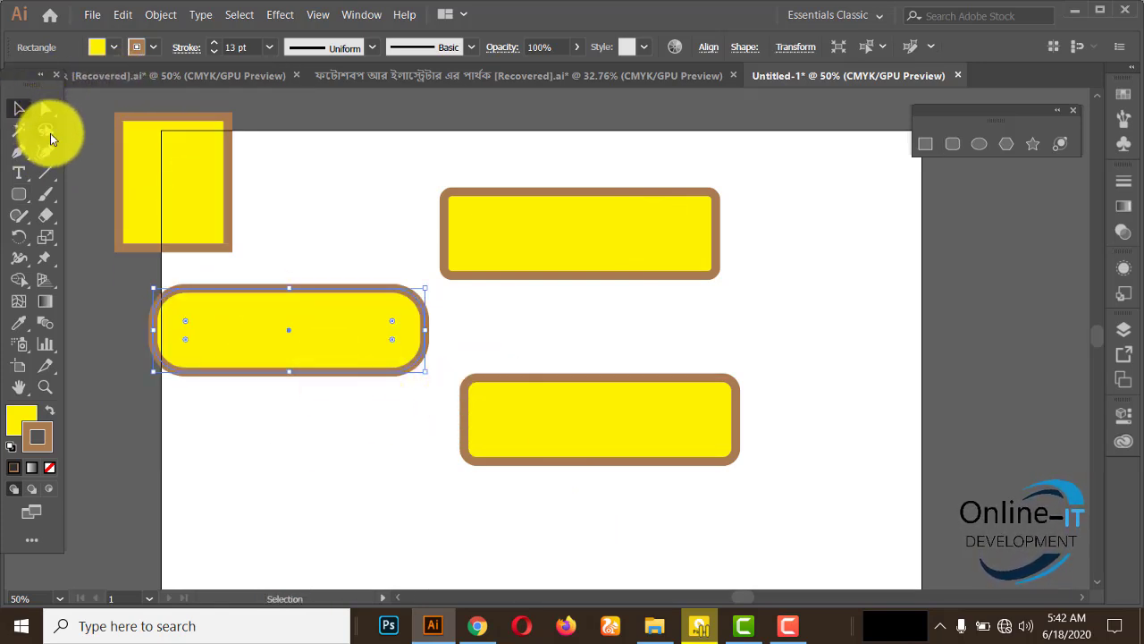
scroll(839, 244, "down", 1)
scroll(839, 244, "down", 2)
Draw a wide brown-outlined yellow rectangle, about 730 by 125 pt, near the artboard bottom.
left_click(930, 143)
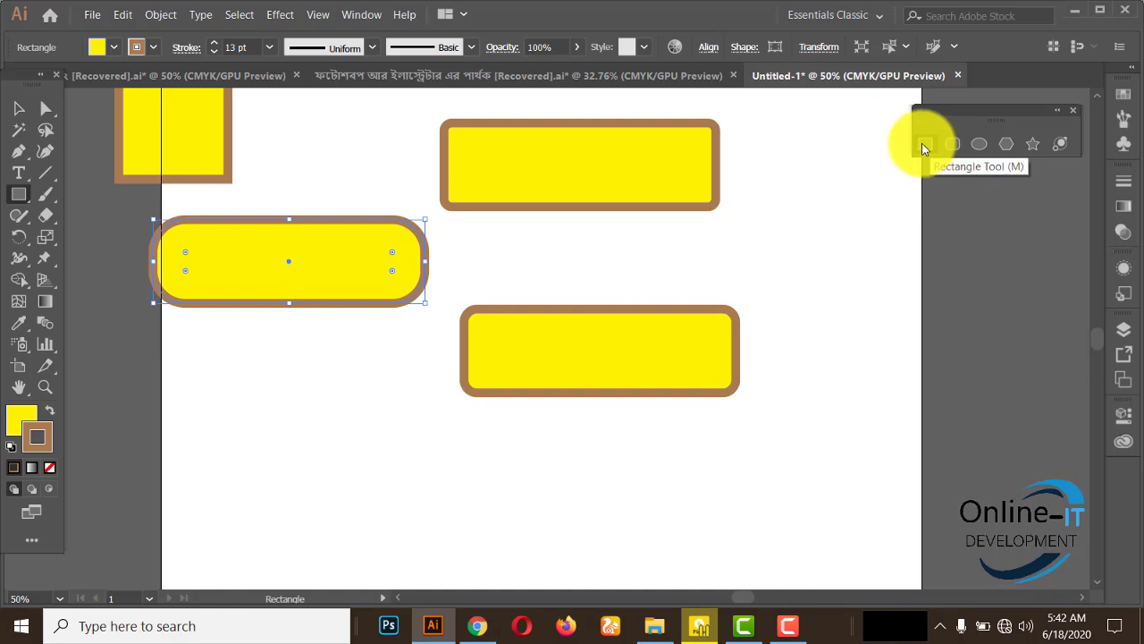
scroll(608, 381, "down", 2)
left_click_drag(281, 385, 746, 462)
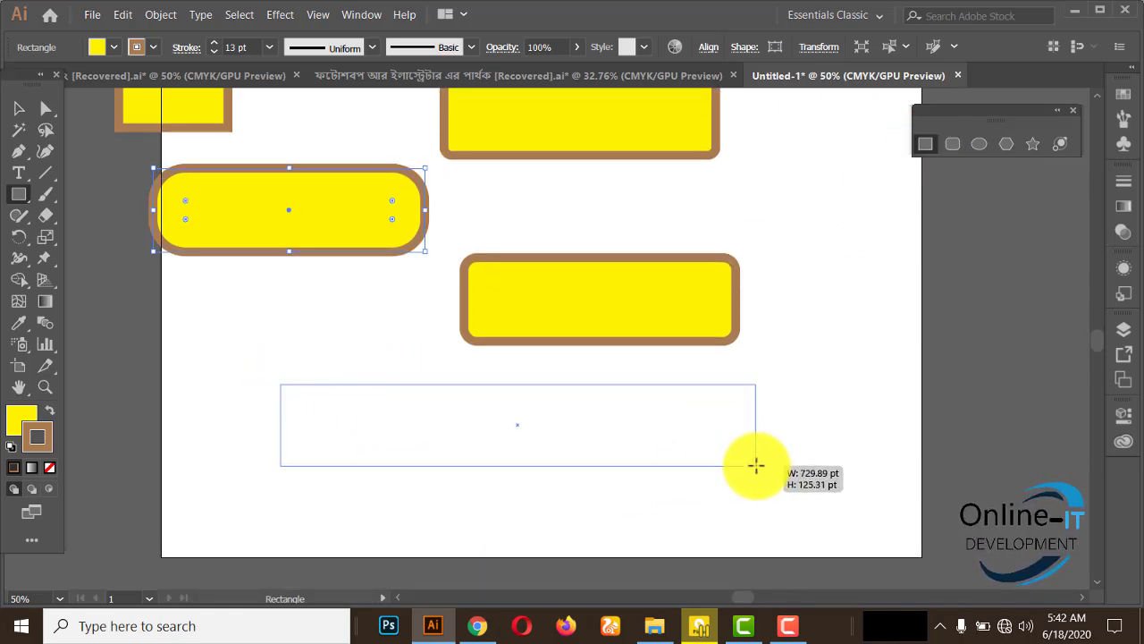
left_click_drag(746, 462, 786, 461)
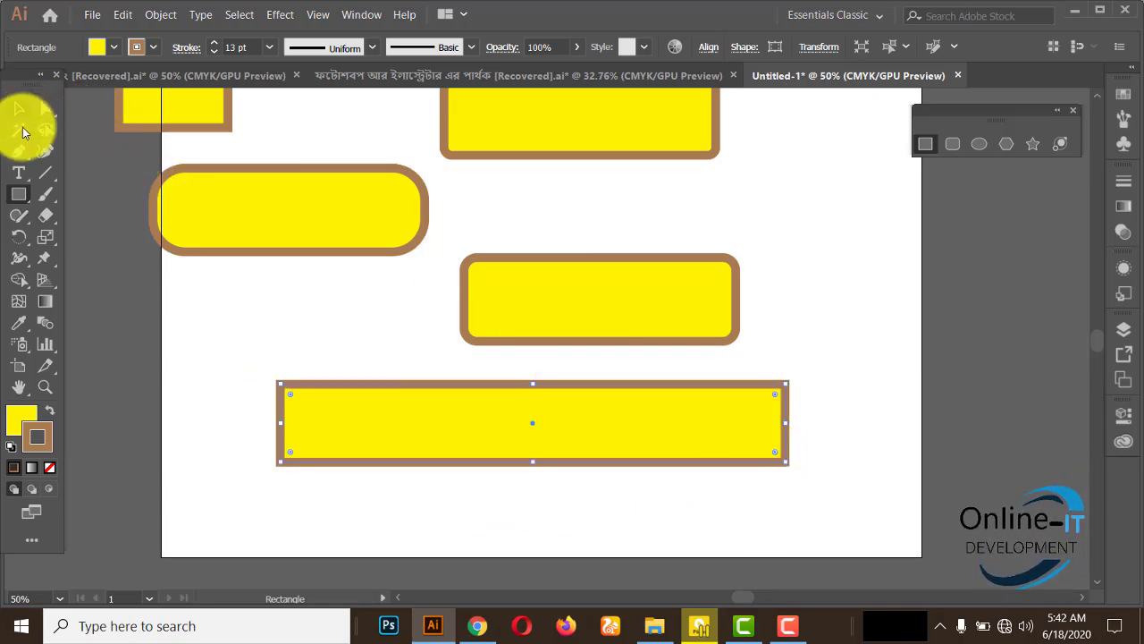
left_click(19, 108)
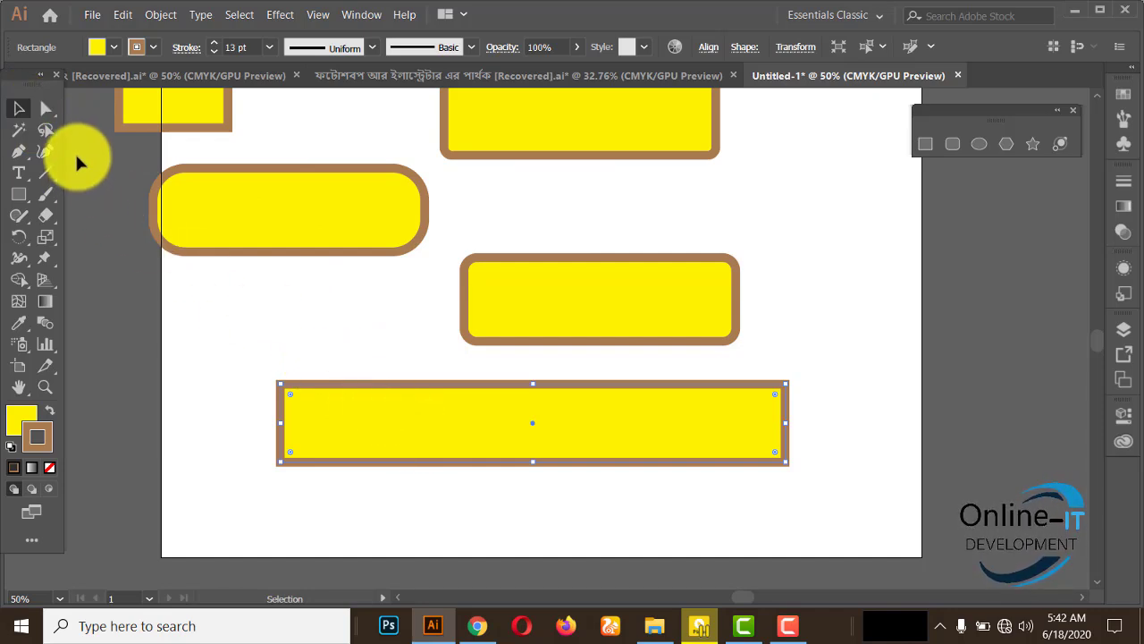
Round the wide bottom rectangle's corners to about 53 pt, making it a pill shape.
left_click(47, 109)
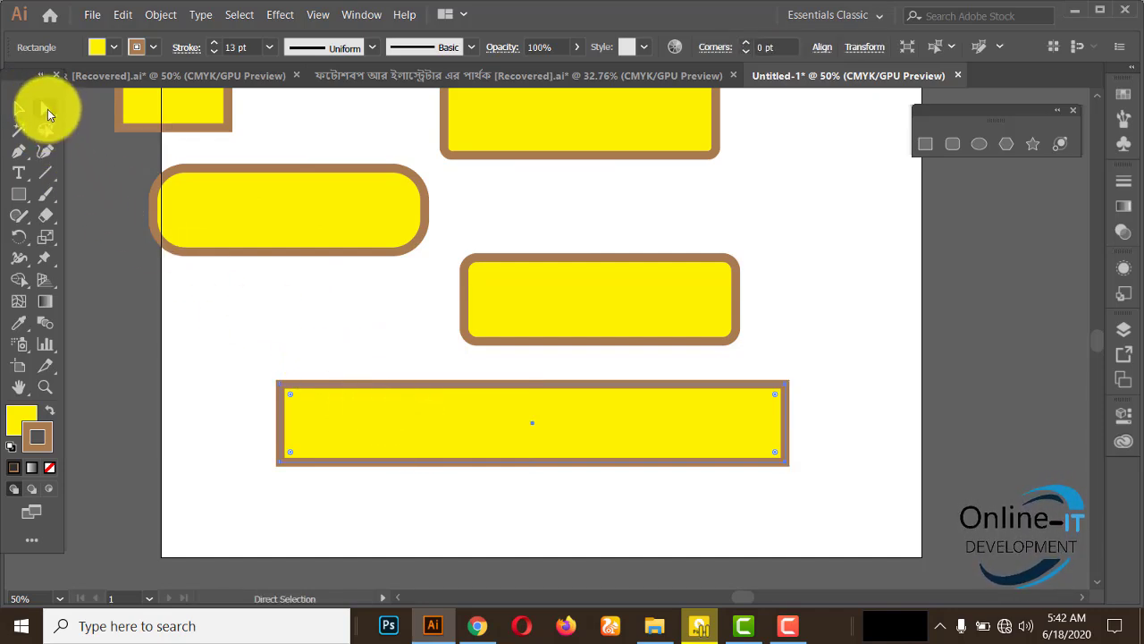
left_click(282, 386)
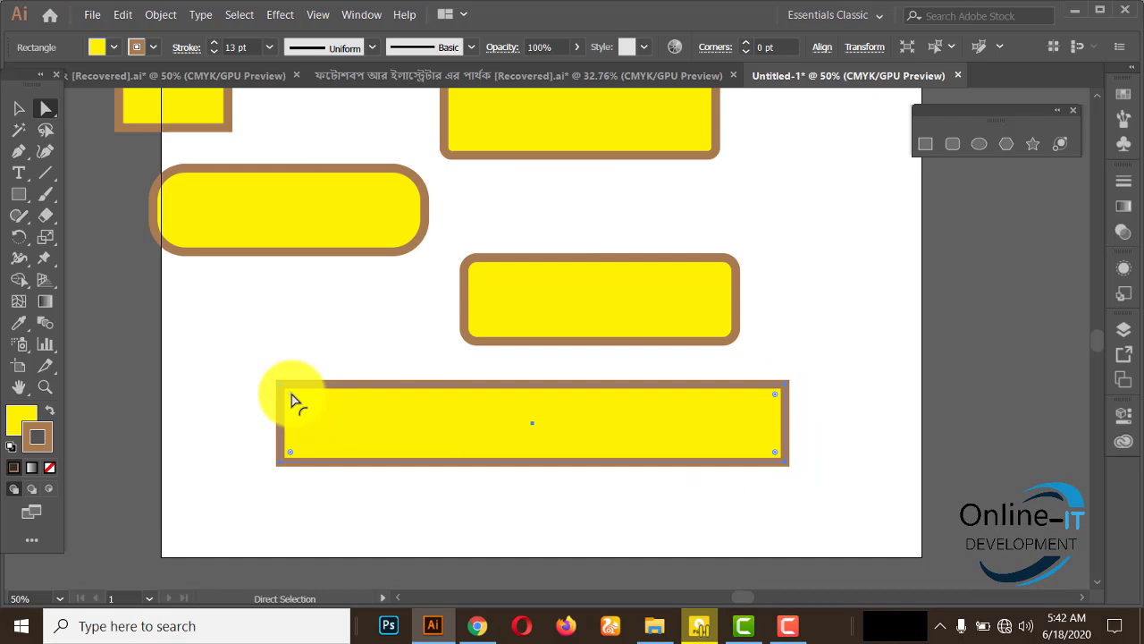
left_click_drag(292, 395, 314, 426)
left_click(316, 352)
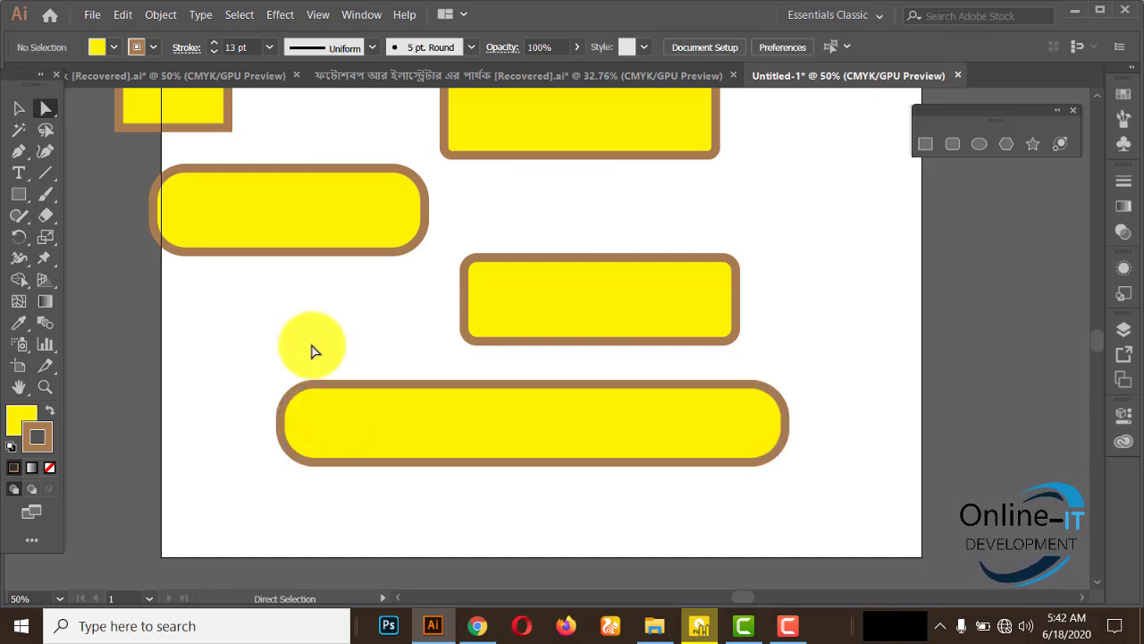
scroll(366, 349, "up", 3)
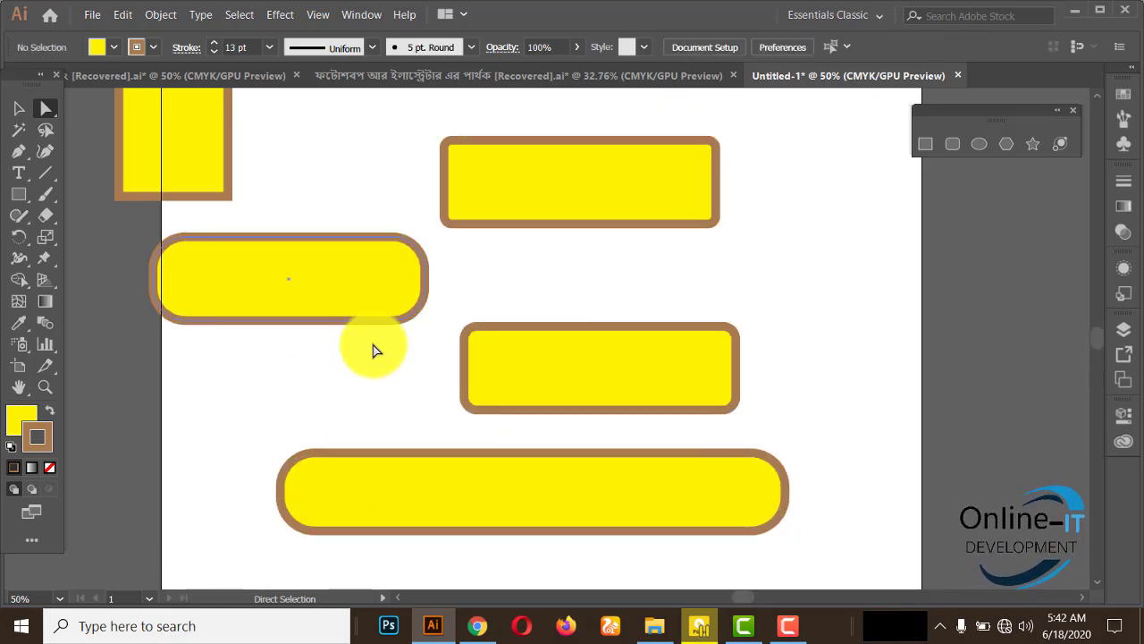
left_click_drag(771, 197, 899, 403)
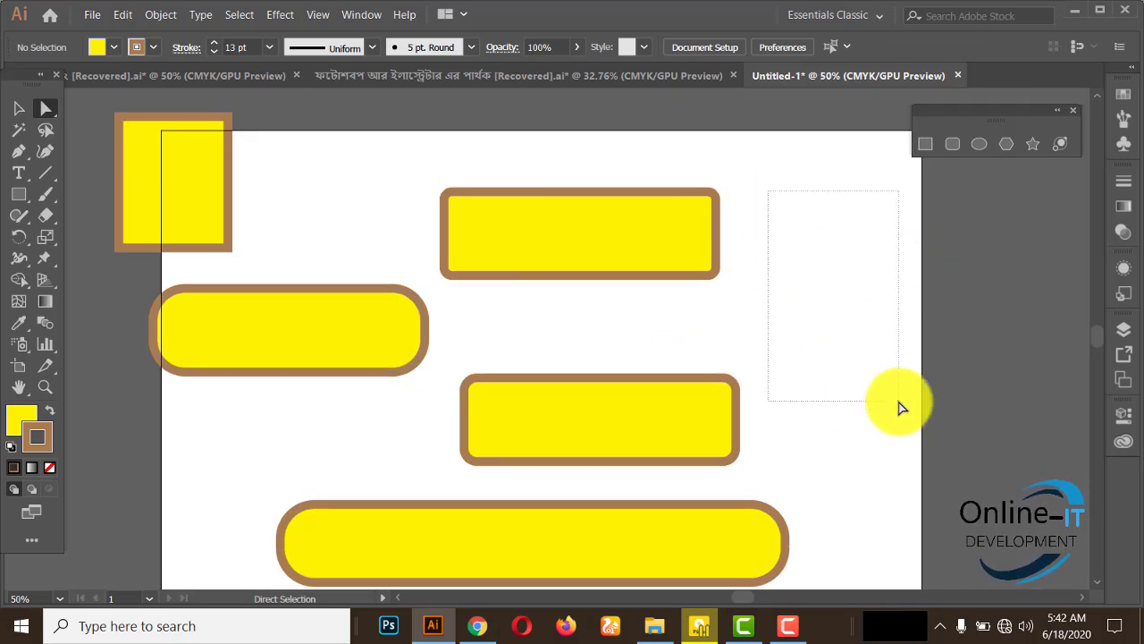
Draw a yellow square overhanging the artboard's right edge with its stroke set to None.
left_click(935, 141)
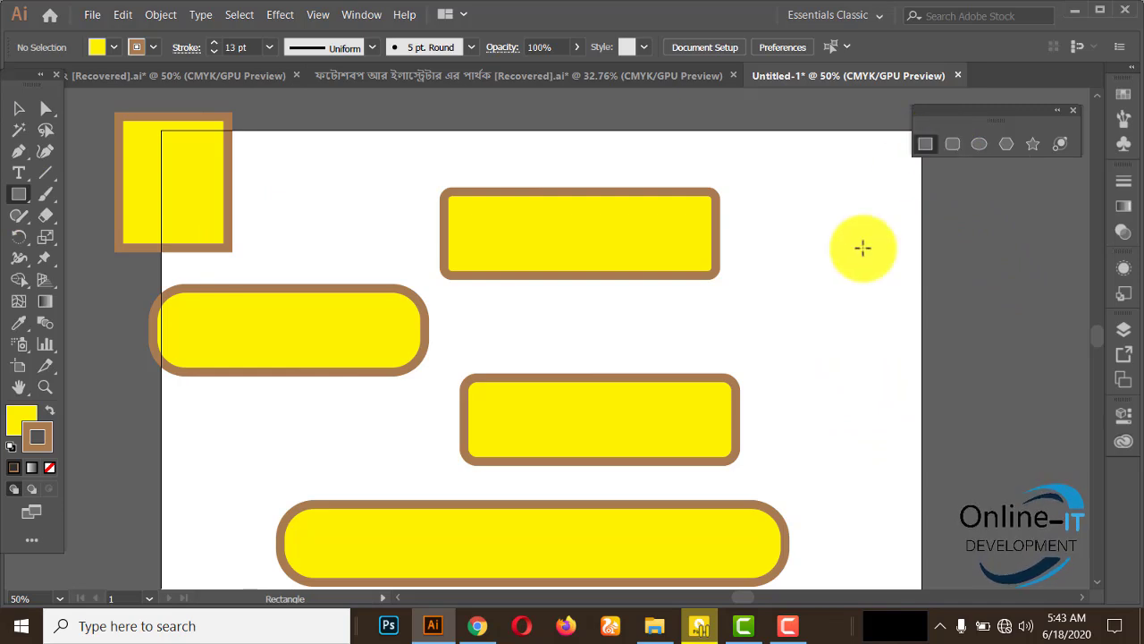
mouse_move(792, 216)
left_mouse_down()
mouse_move(887, 369)
mouse_move(946, 379)
left_mouse_up()
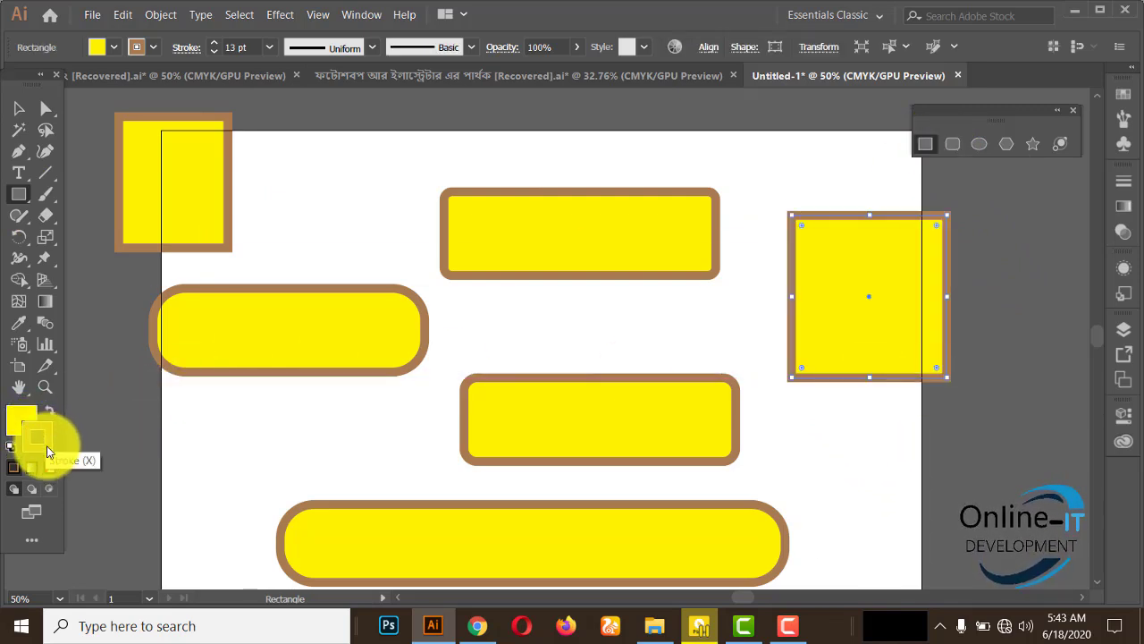
left_click(50, 449)
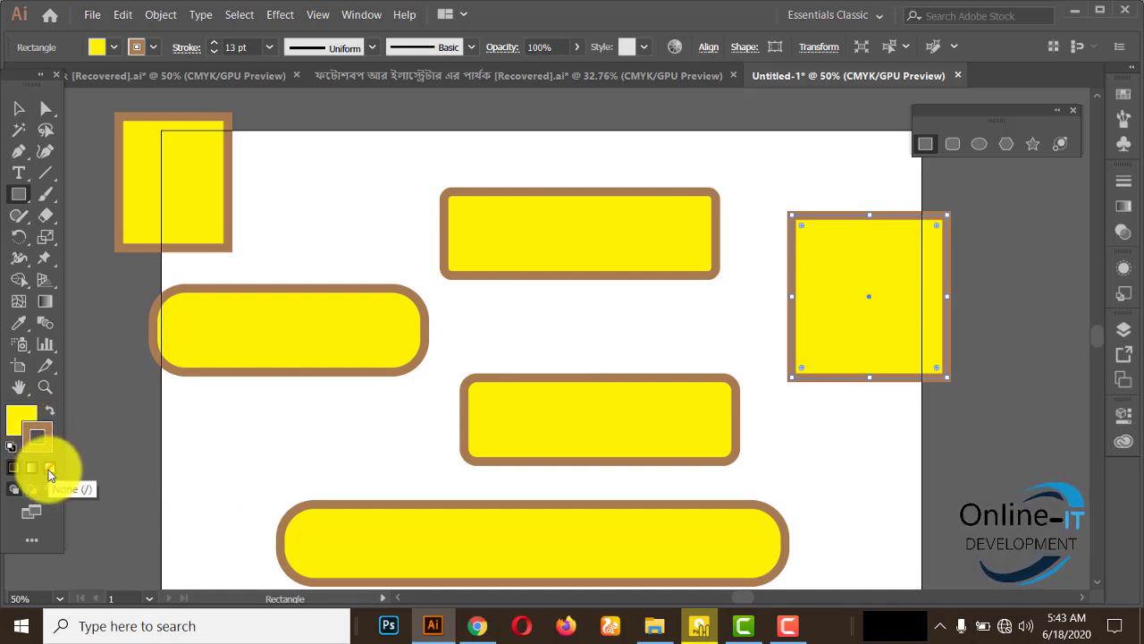
left_click(48, 466)
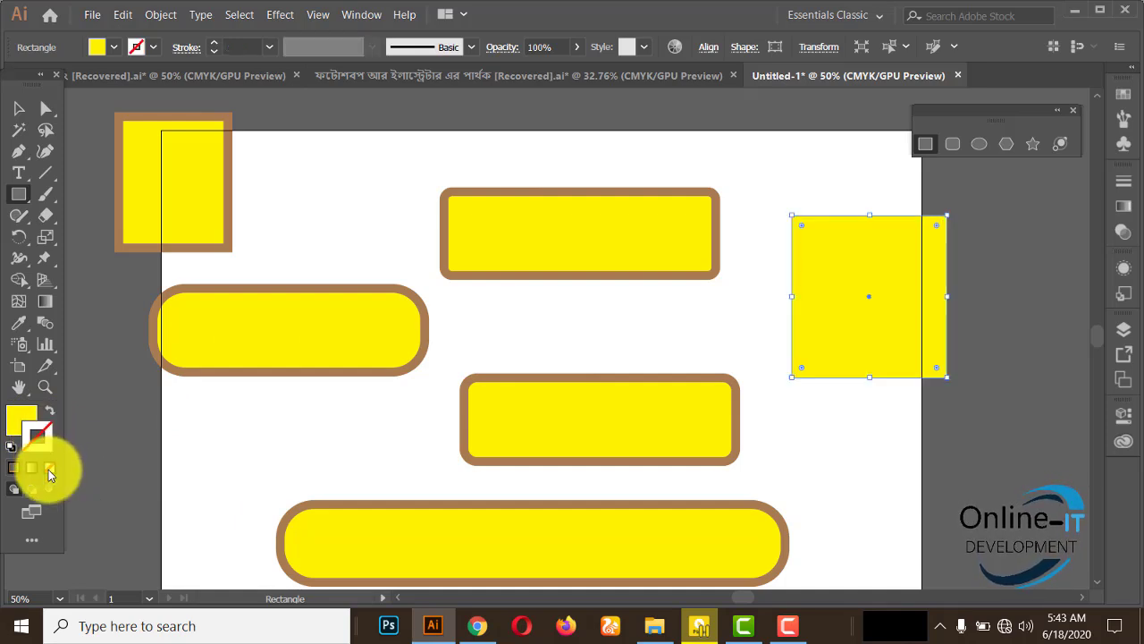
left_click(42, 115)
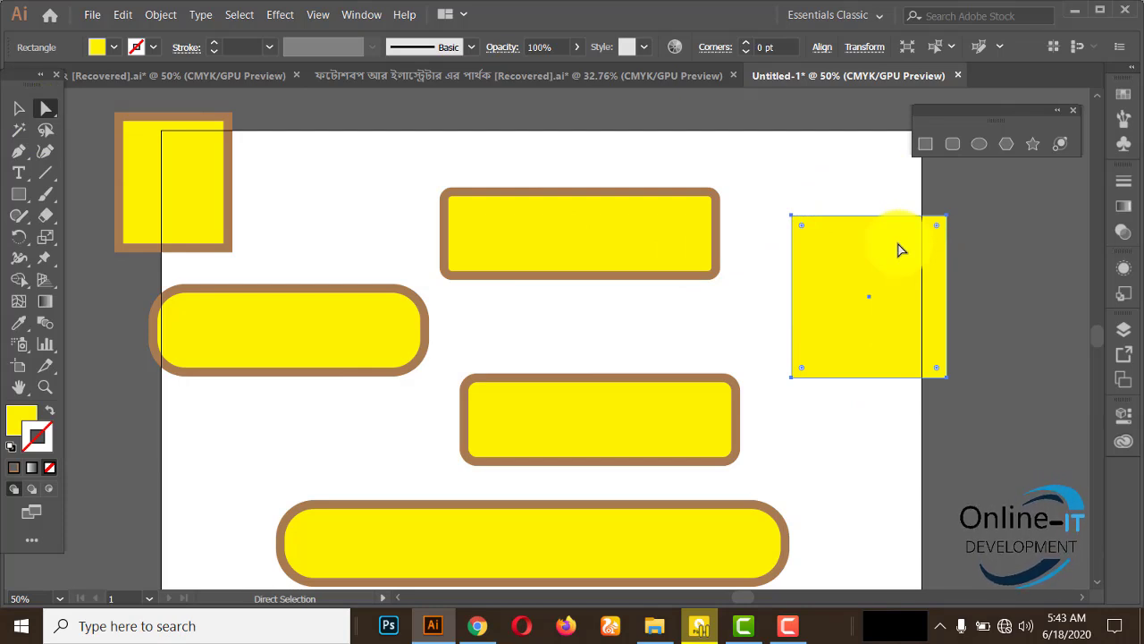
Slant the yellow square by sliding its top-left corner right, and move it onto the artboard.
left_click(854, 176)
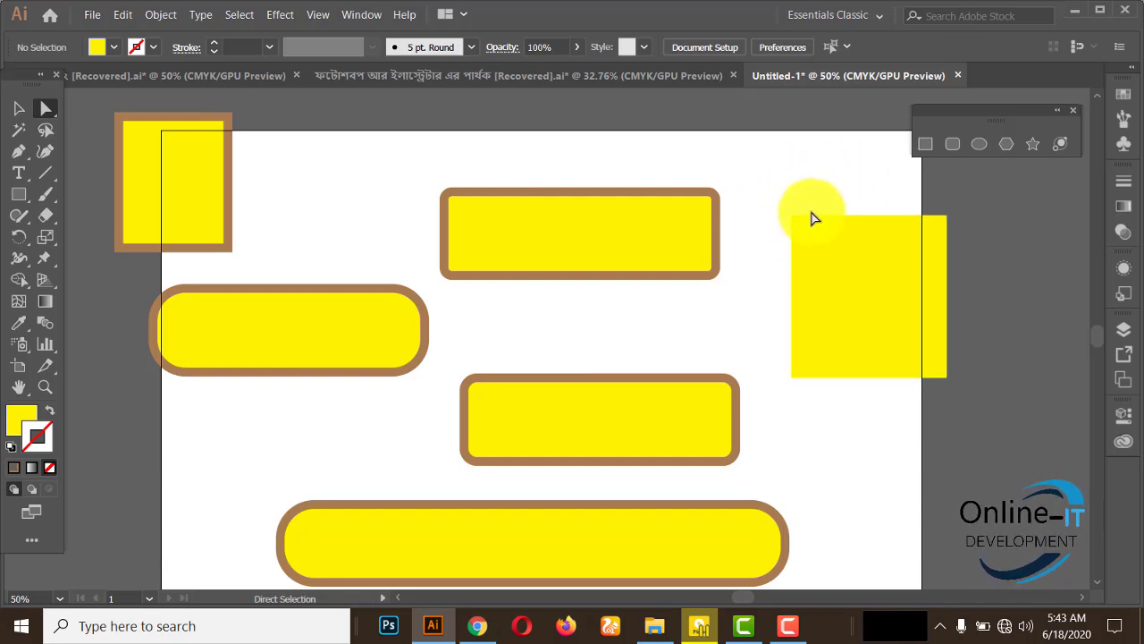
left_click_drag(766, 177, 813, 239)
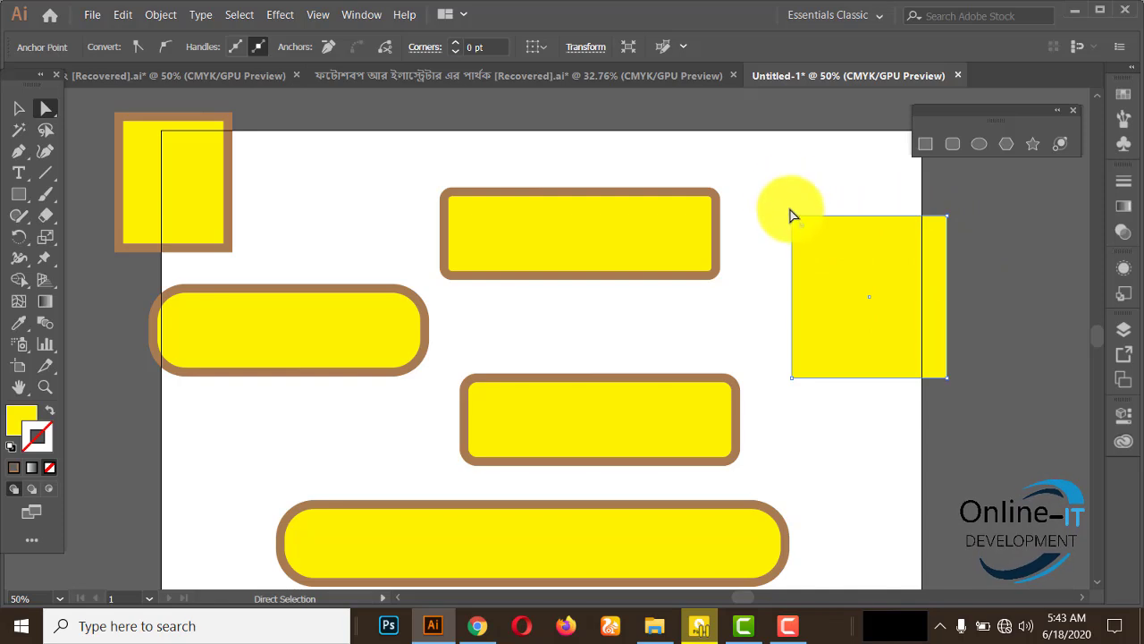
left_click_drag(793, 216, 826, 216)
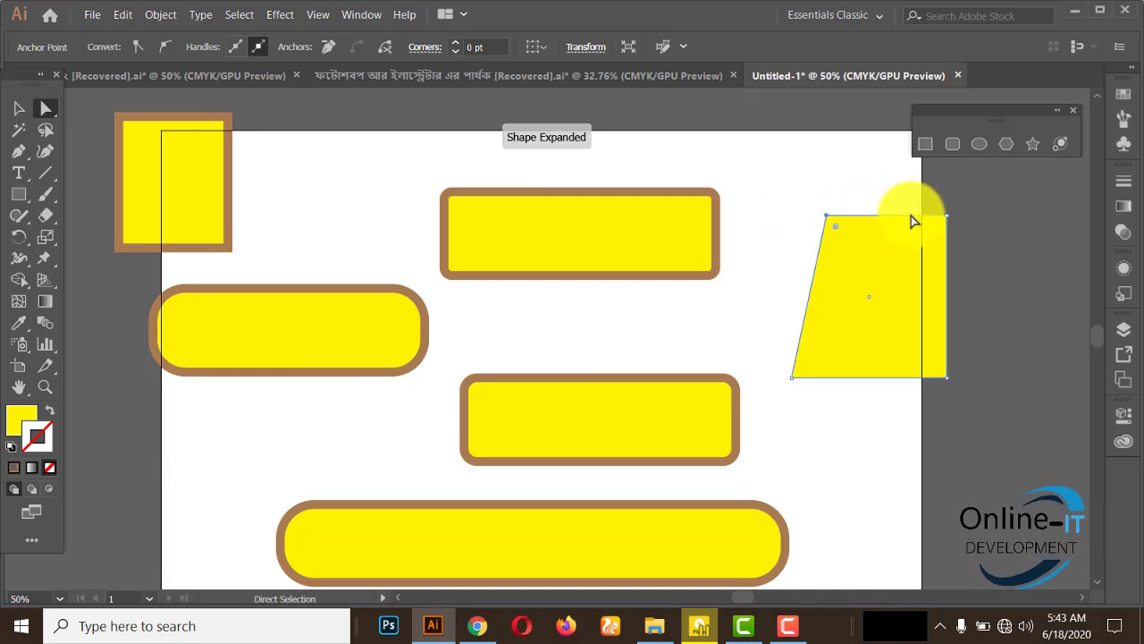
left_click_drag(882, 269, 825, 258)
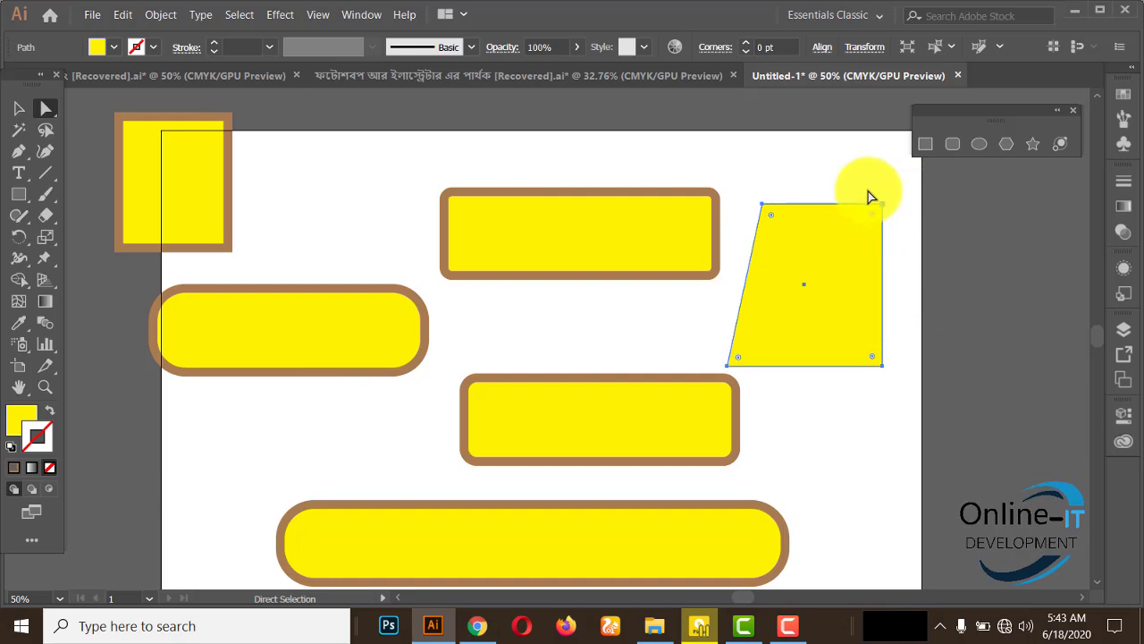
left_click(21, 108)
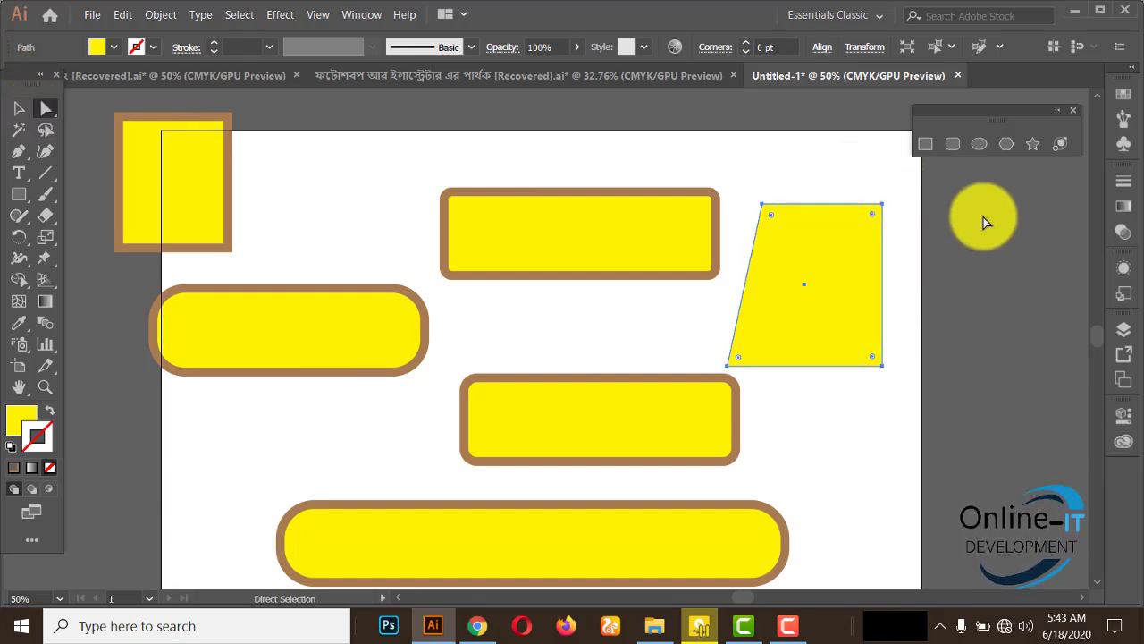
left_click(897, 187)
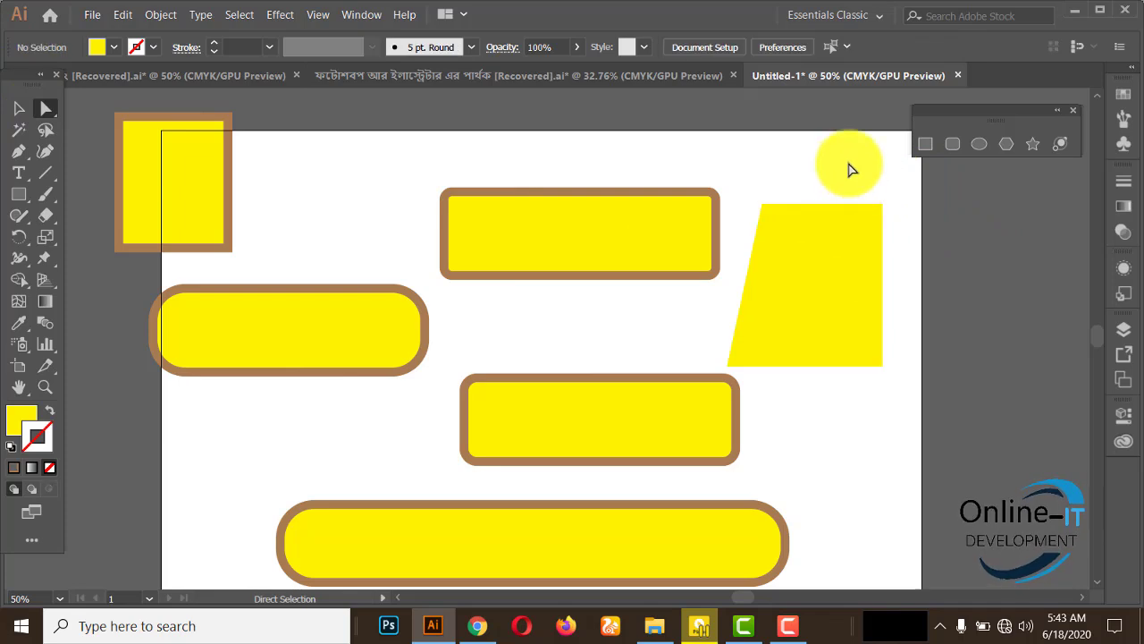
Reshape it into a trapezoid, pulling the bottom edge up-right and rounding the top-right corner.
left_click_drag(856, 167, 911, 248)
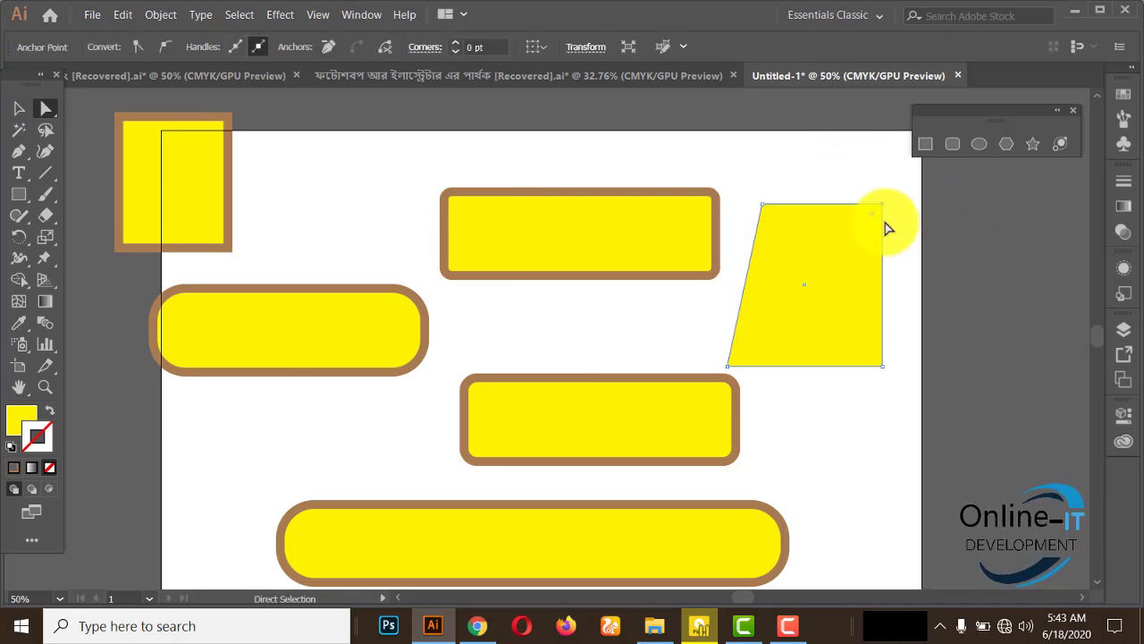
left_click_drag(883, 208, 839, 209)
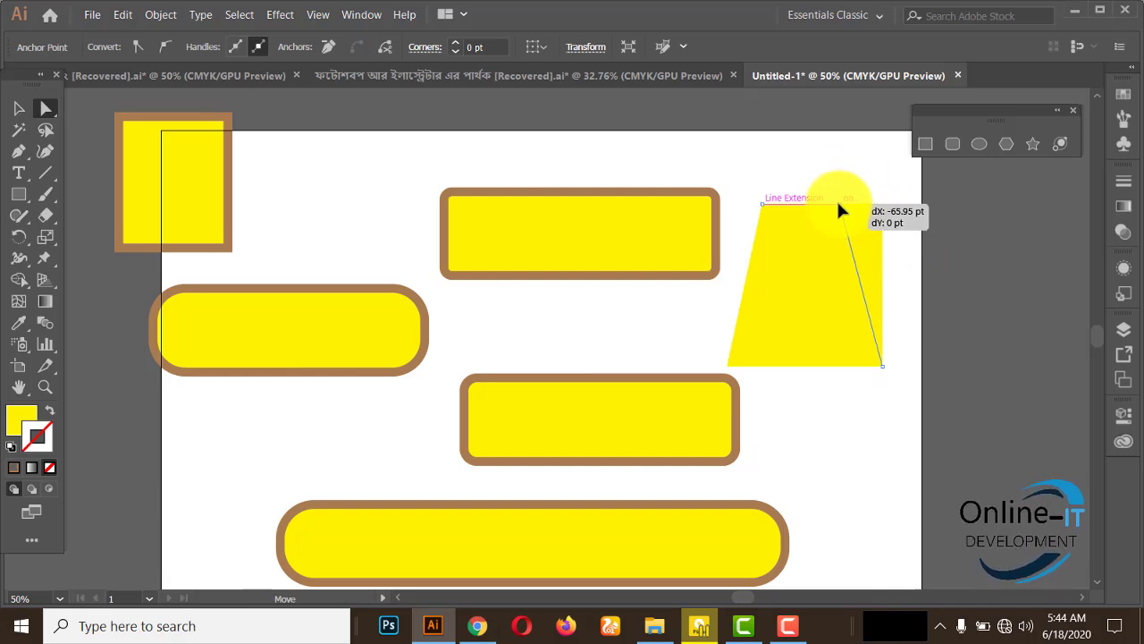
left_click_drag(838, 209, 831, 205)
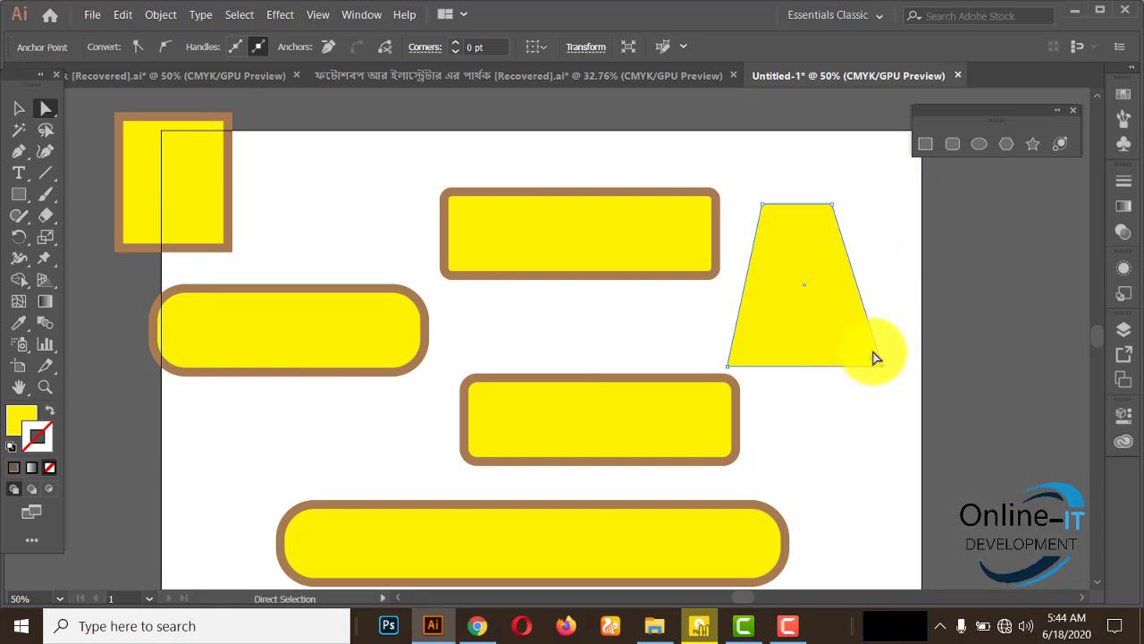
left_click_drag(880, 366, 905, 299)
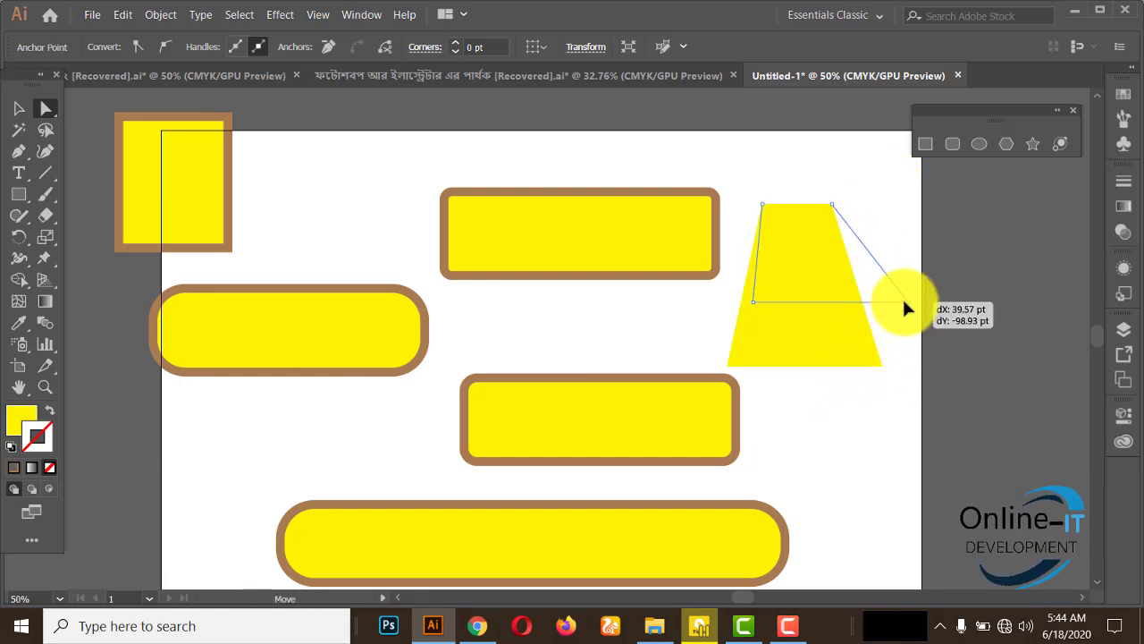
left_click_drag(817, 174, 843, 212)
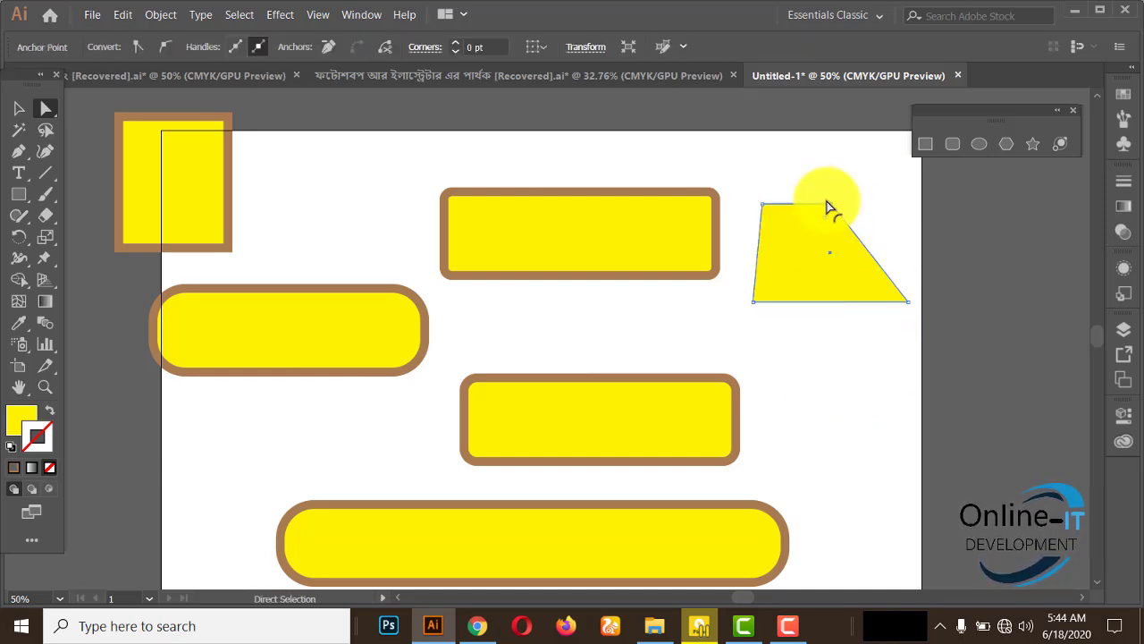
left_click_drag(824, 225, 804, 269)
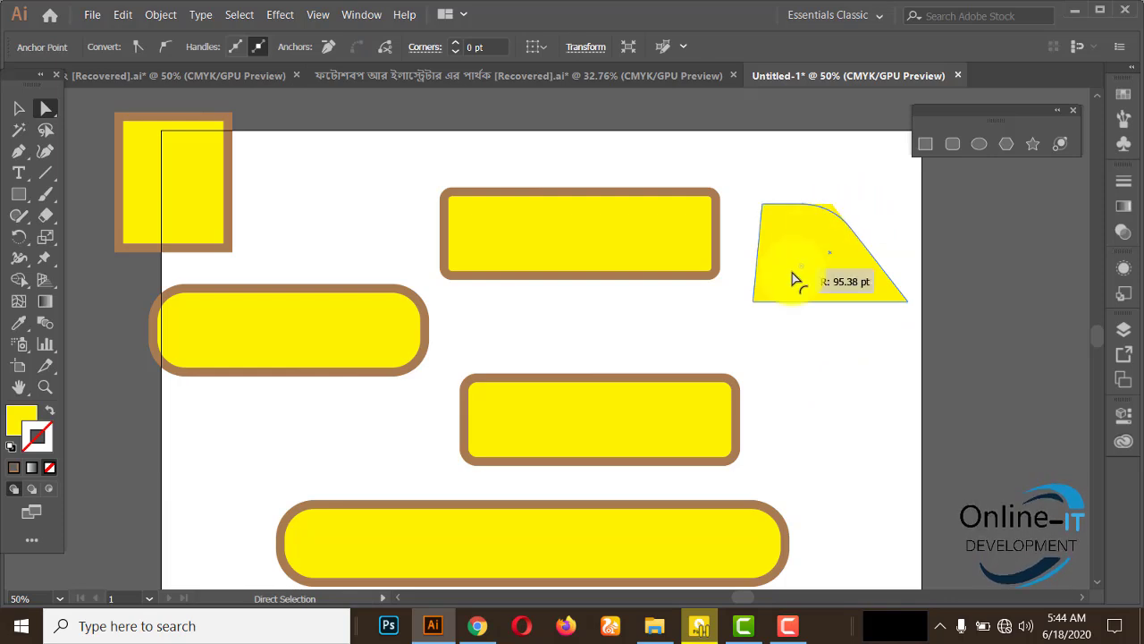
left_click(899, 152)
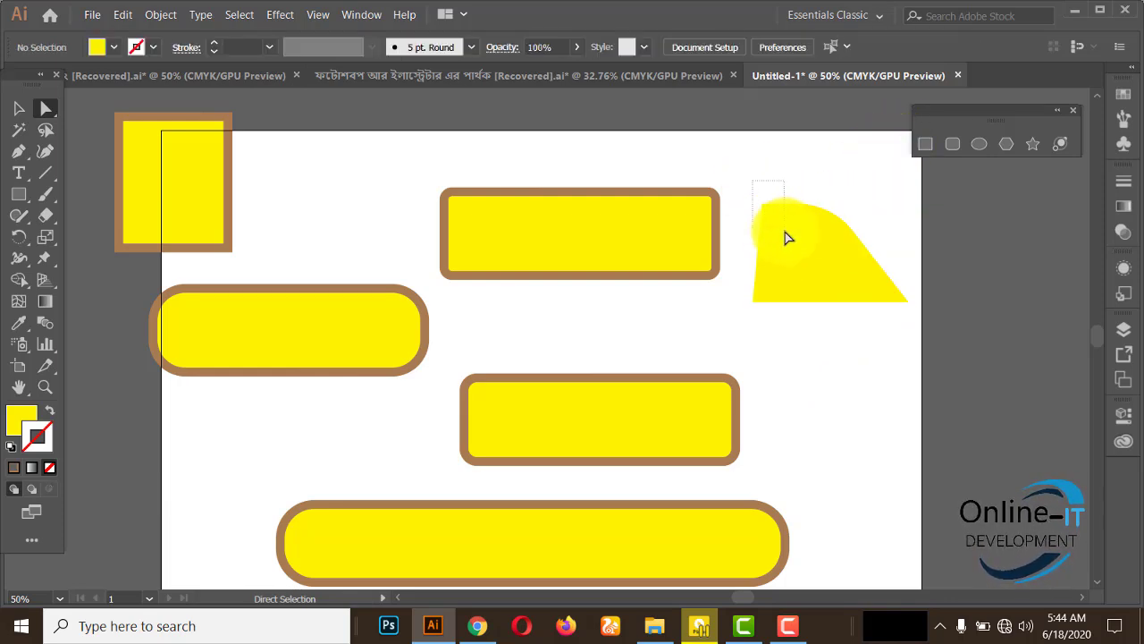
Notch the left side into an arrow, then move its tip down-left and the notch point right and up.
left_click_drag(762, 206, 802, 257)
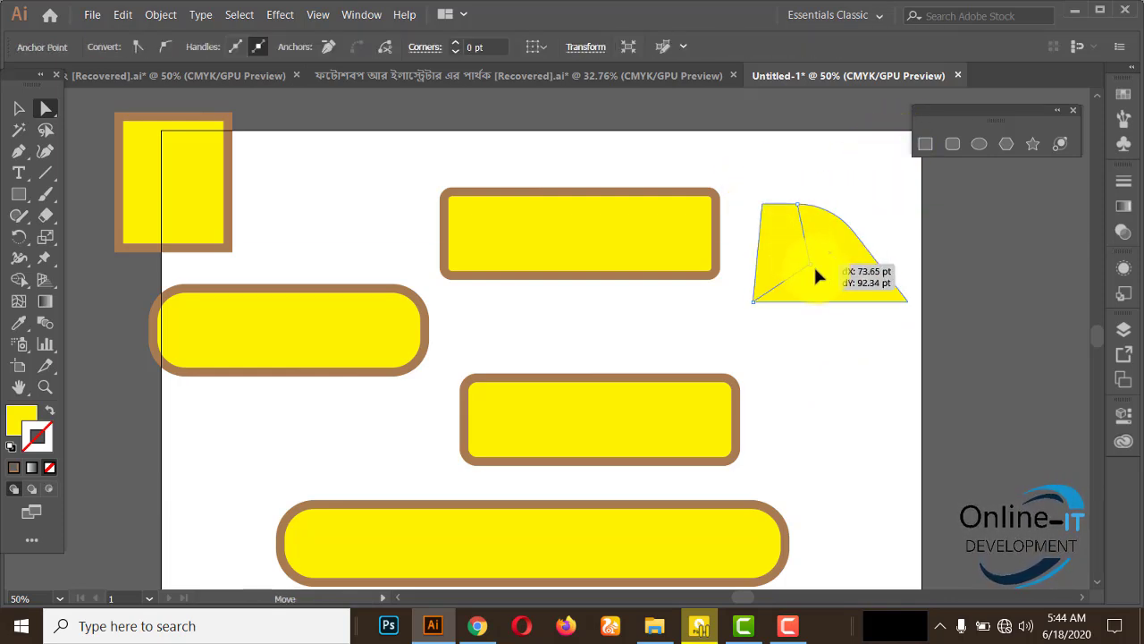
left_click_drag(802, 257, 843, 266)
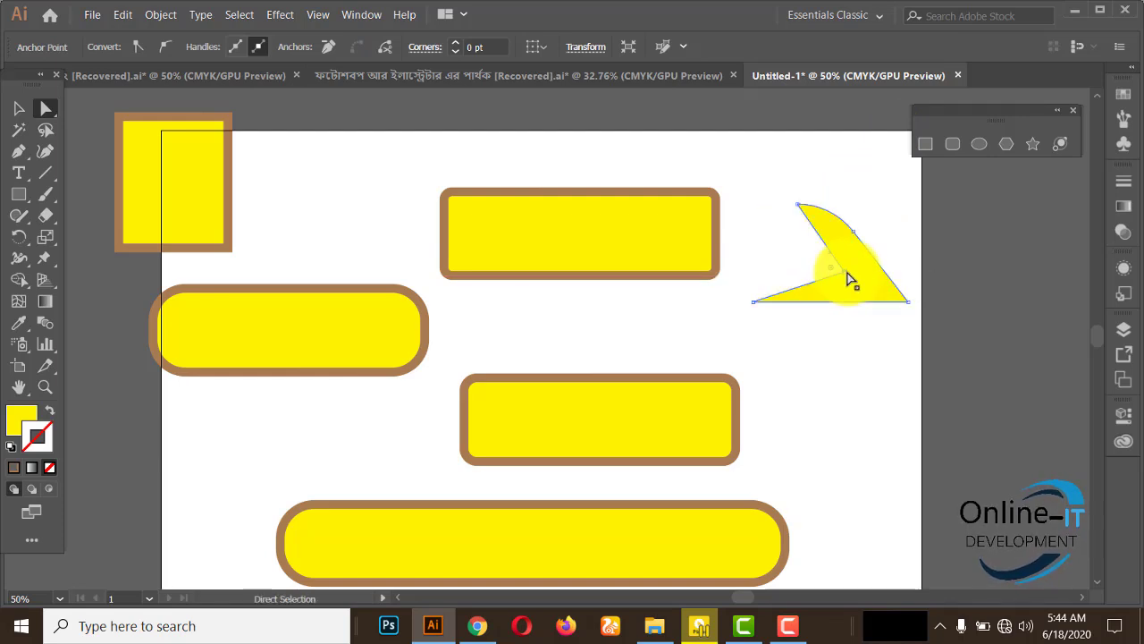
left_click(864, 192)
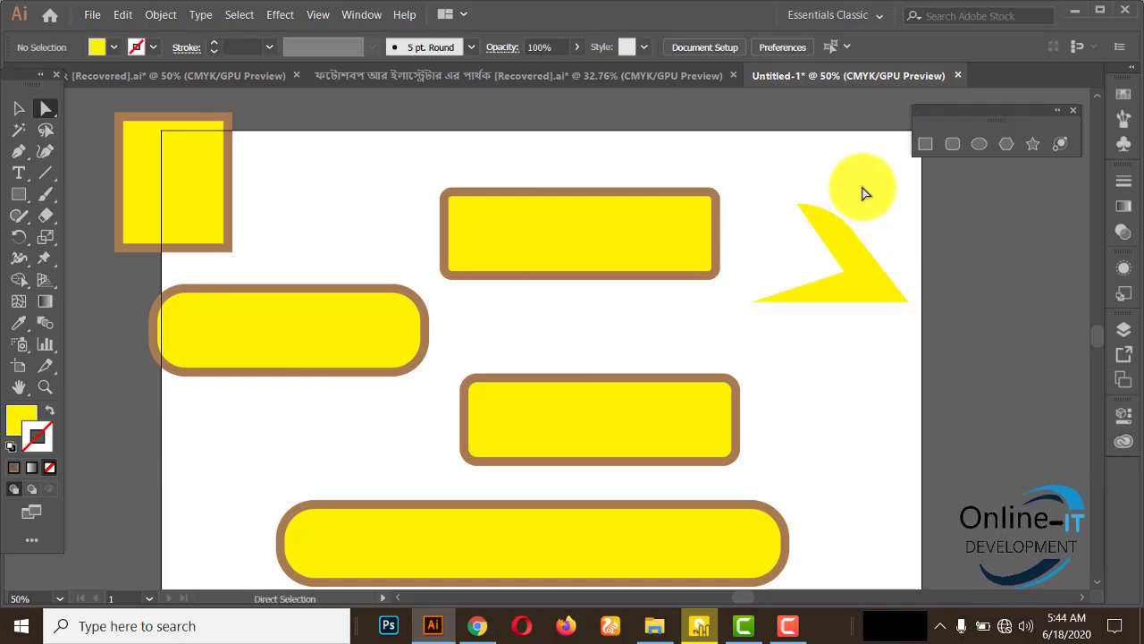
left_click(909, 305)
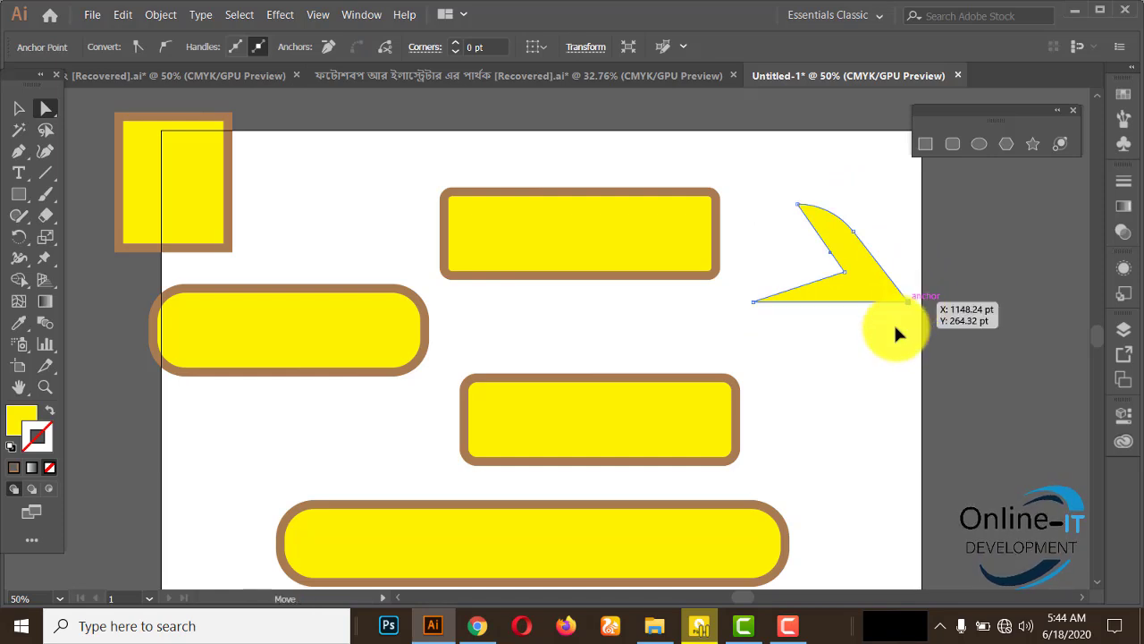
left_click_drag(909, 304, 864, 383)
left_click(887, 278)
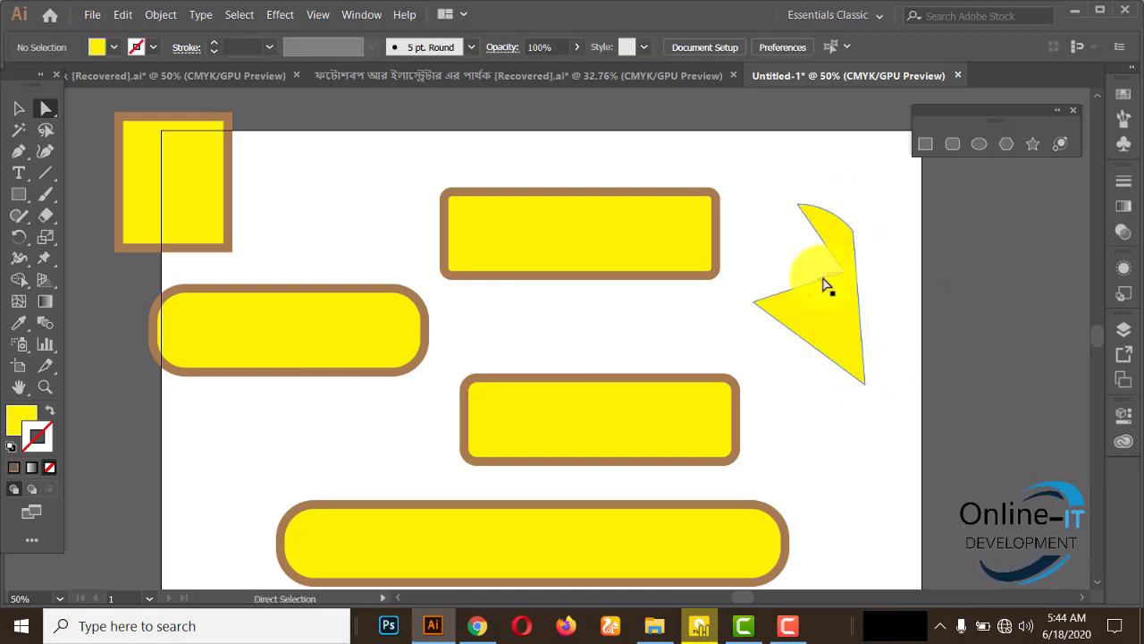
left_click_drag(753, 287, 741, 356)
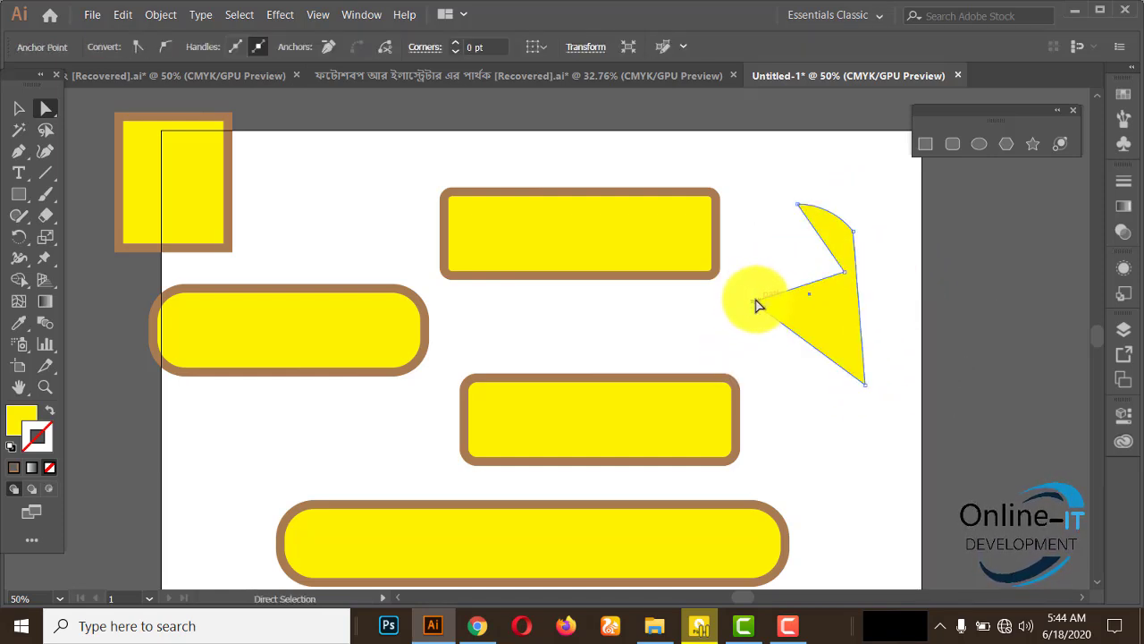
left_click_drag(755, 302, 785, 285)
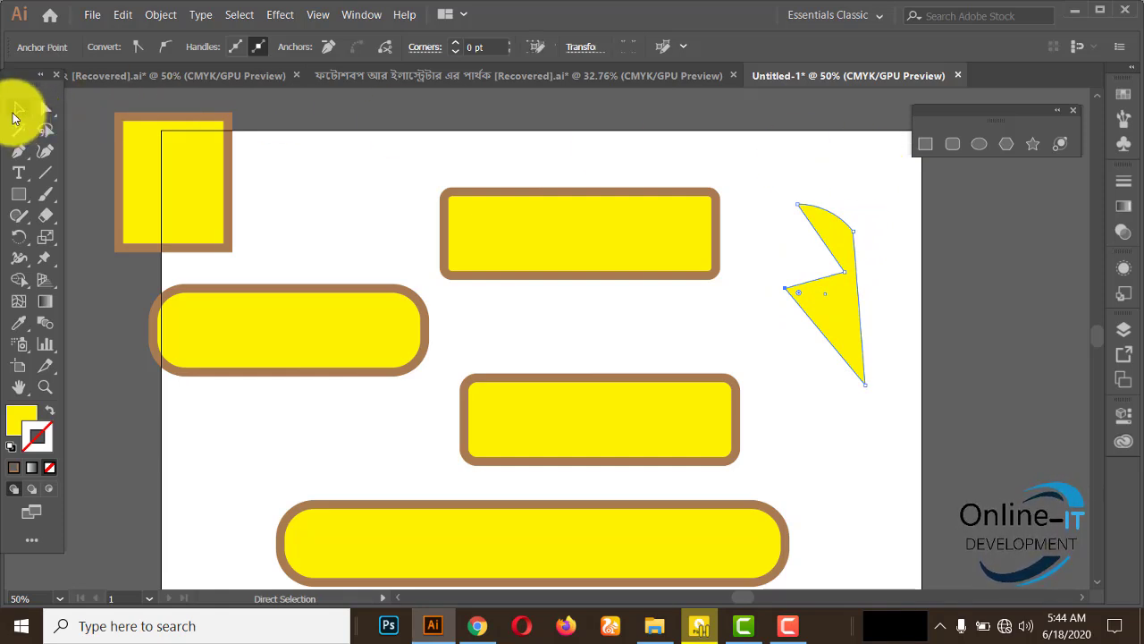
Draw a small yellow ellipse near the artboard's lower-left corner, below the long bar.
left_click(18, 110)
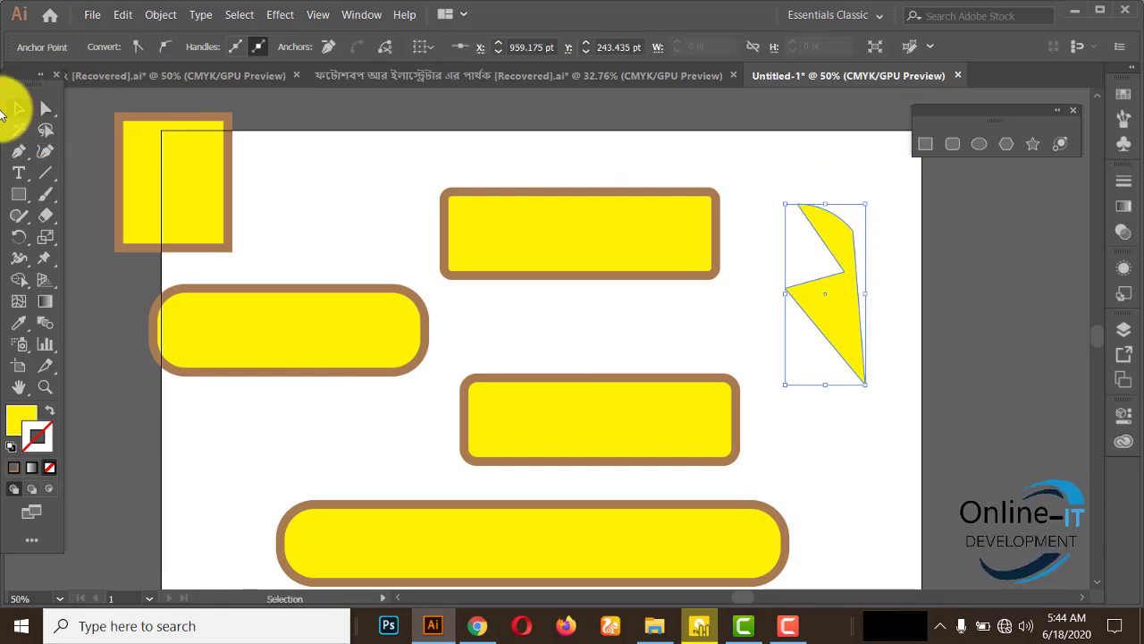
left_click(980, 146)
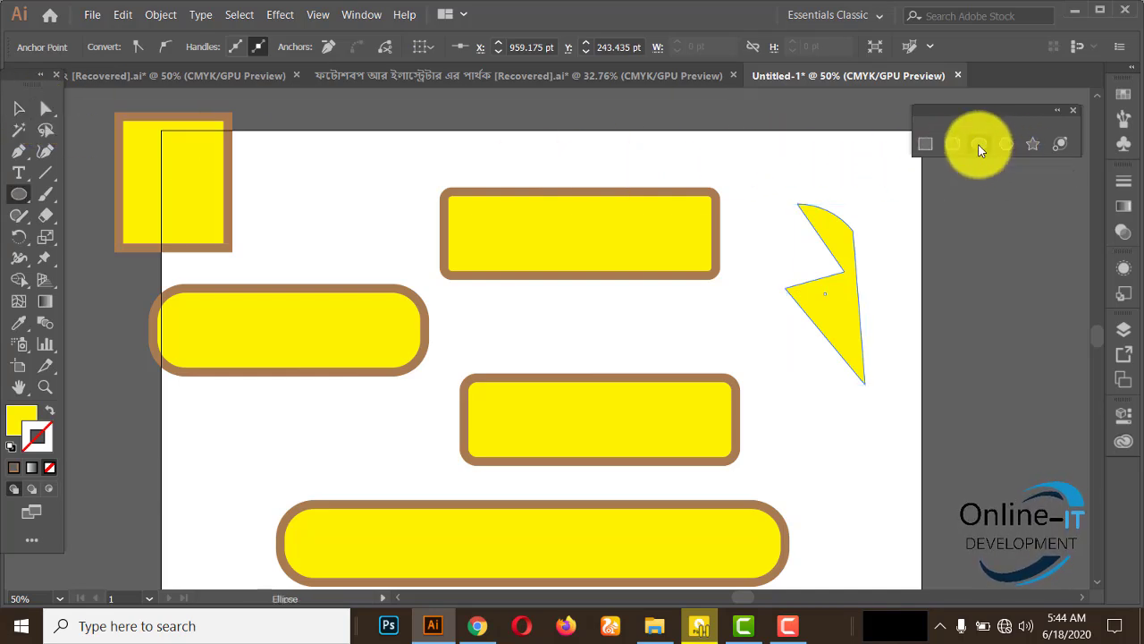
scroll(689, 189, "down", 1)
scroll(659, 235, "down", 2)
scroll(659, 271, "down", 4)
scroll(218, 199, "down", 4)
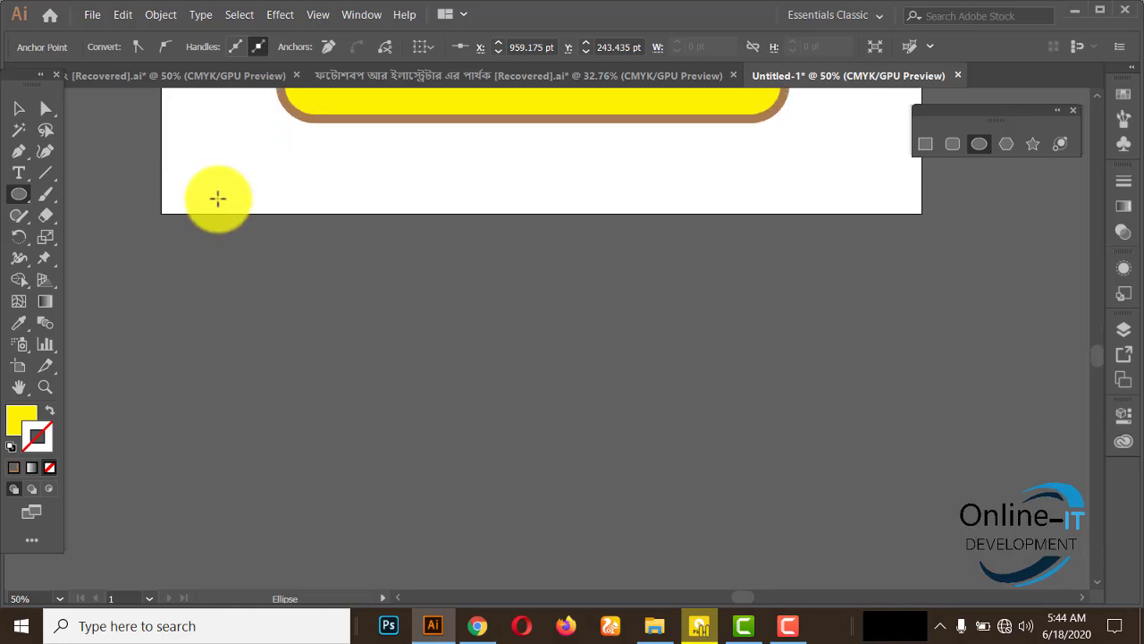
scroll(199, 214, "up", 1)
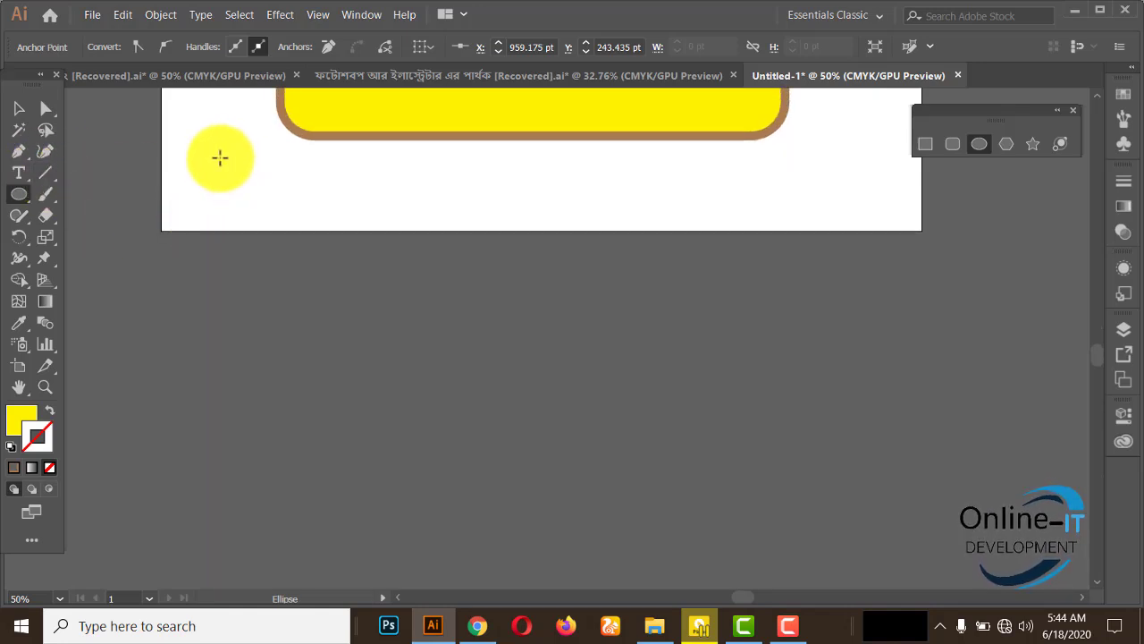
mouse_move(219, 157)
left_mouse_down()
mouse_move(312, 212)
mouse_move(297, 206)
left_mouse_up()
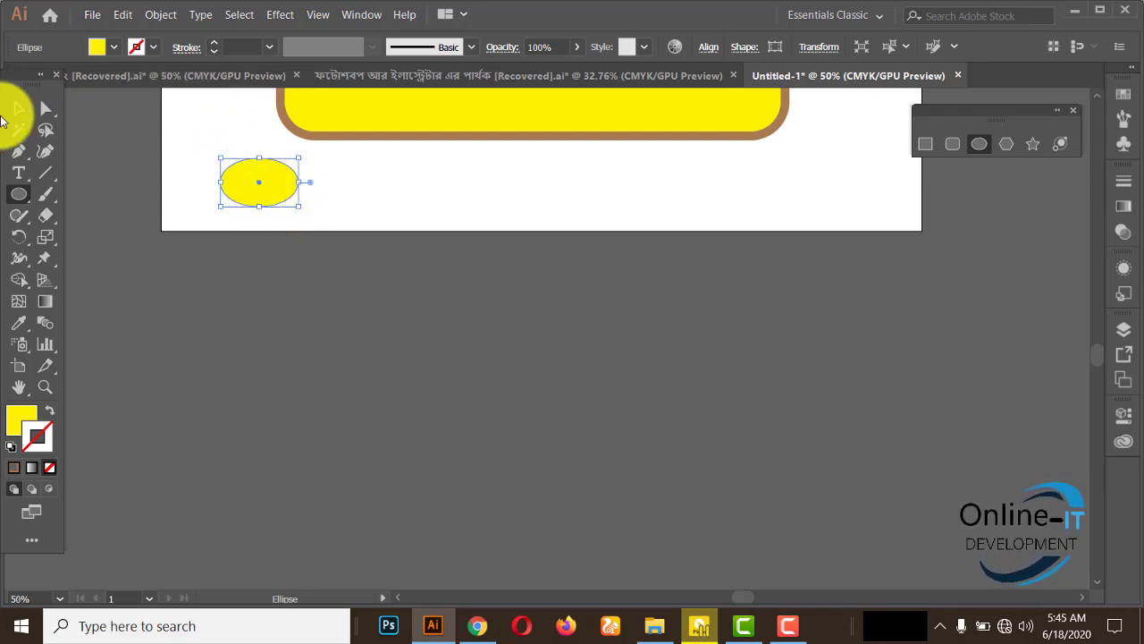
Stretch the ellipse taller into a circle and rotate it slightly.
left_click(18, 108)
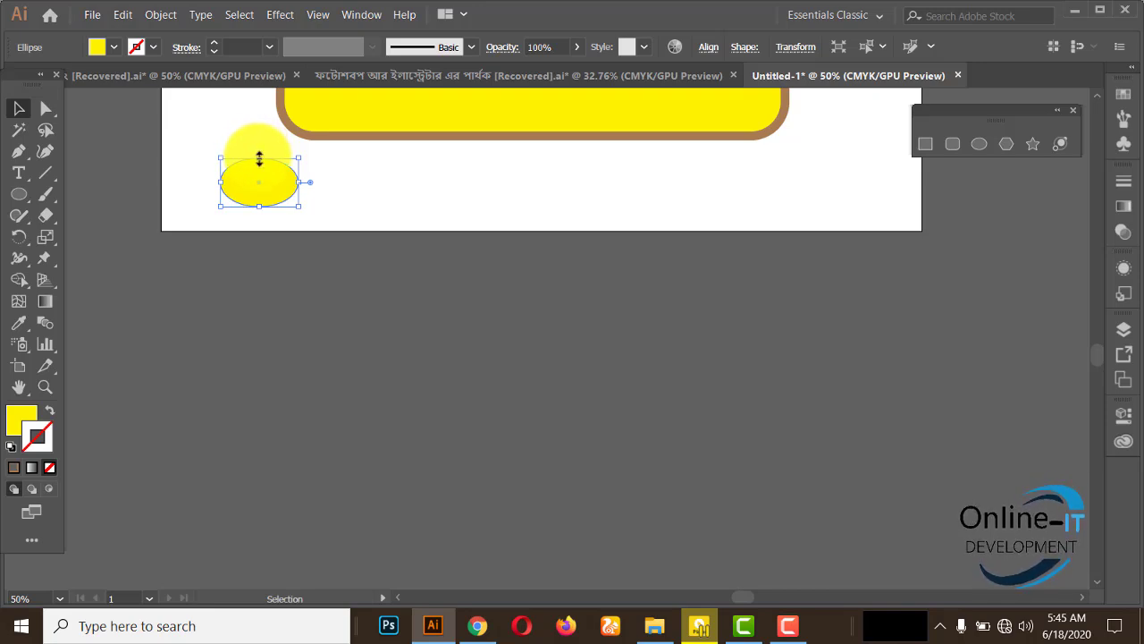
left_click_drag(260, 158, 264, 134)
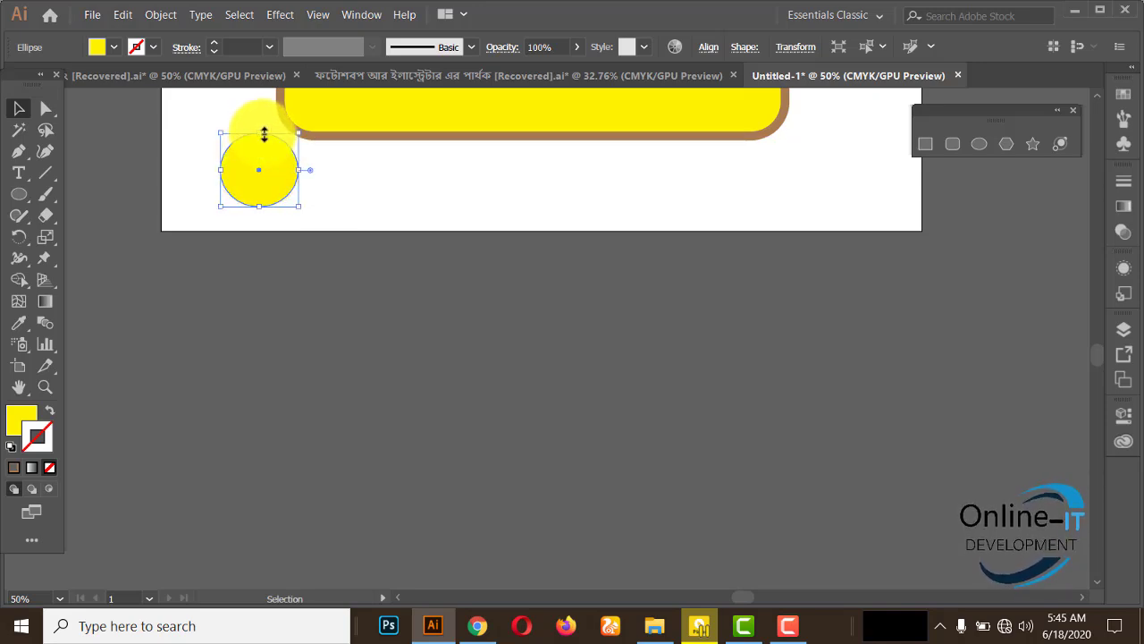
scroll(323, 207, "up", 1)
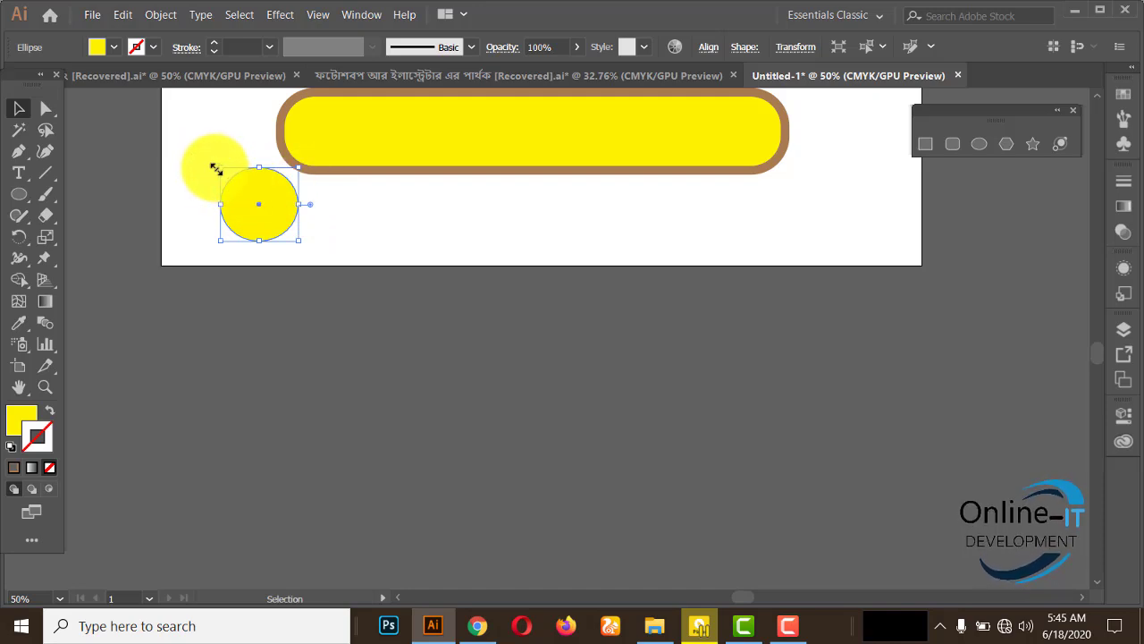
left_click_drag(212, 161, 276, 158)
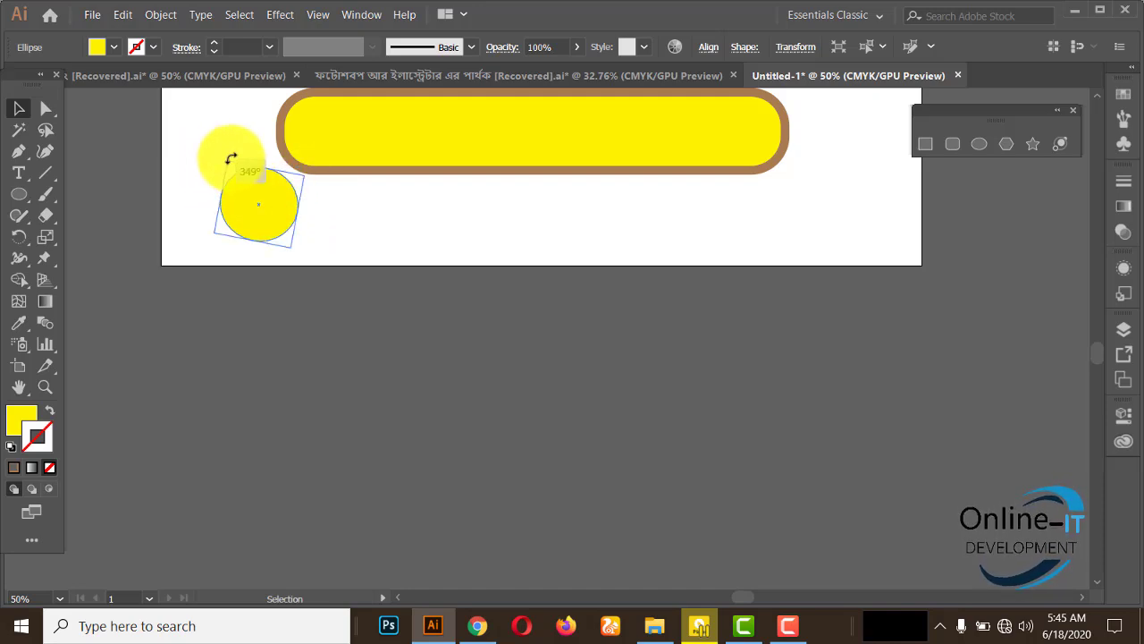
scroll(430, 329, "up", 1)
scroll(549, 370, "up", 5)
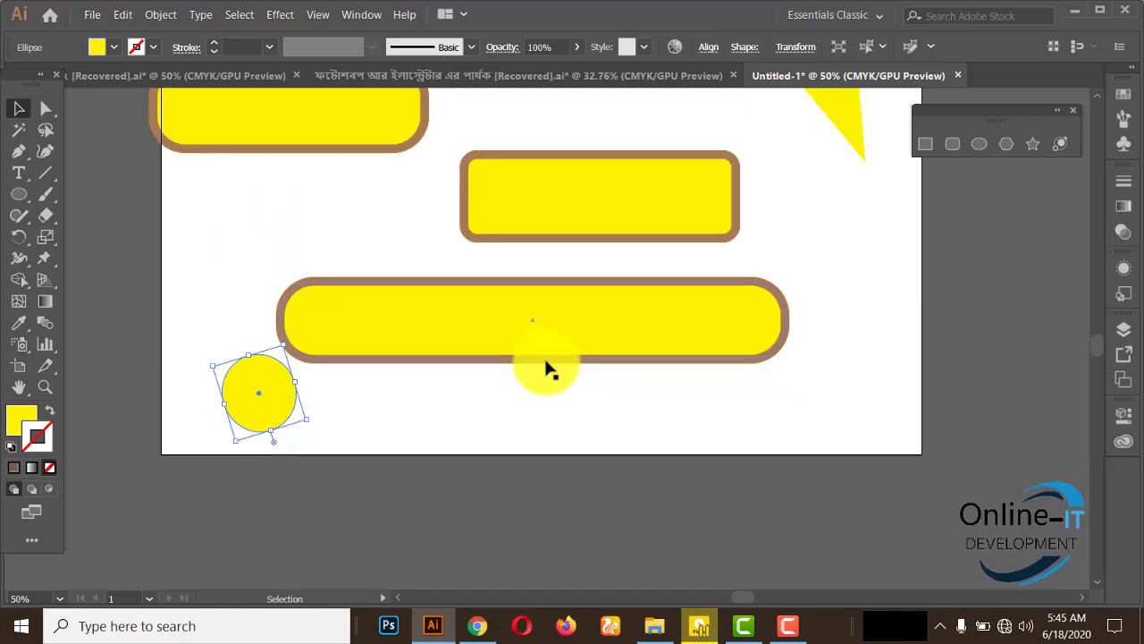
scroll(550, 369, "up", 2)
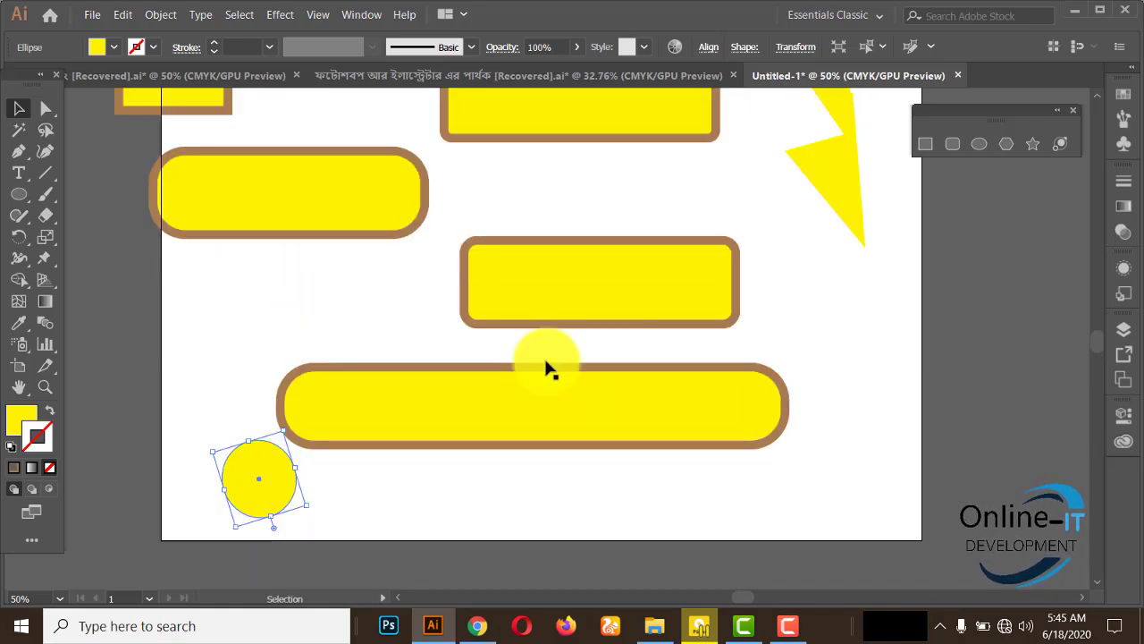
Rotate the middle rounded rectangle upright between the top rectangle and the bottom pill.
left_click(693, 254)
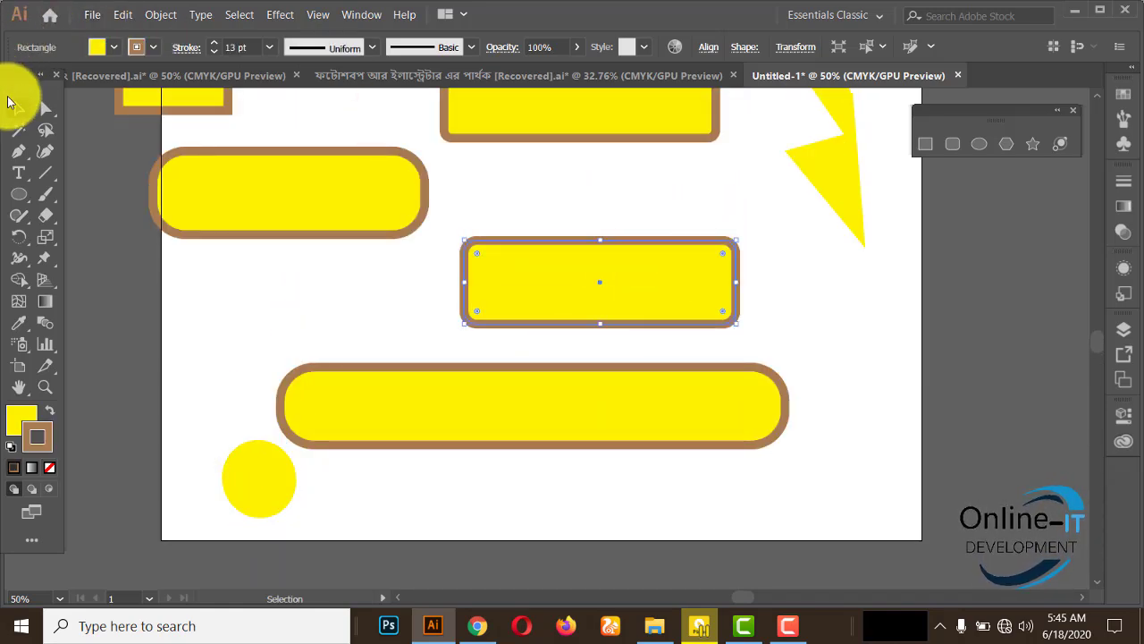
mouse_move(740, 234)
left_mouse_down()
mouse_move(614, 389)
mouse_move(631, 389)
left_mouse_up()
left_click(738, 251)
scroll(735, 249, "up", 1)
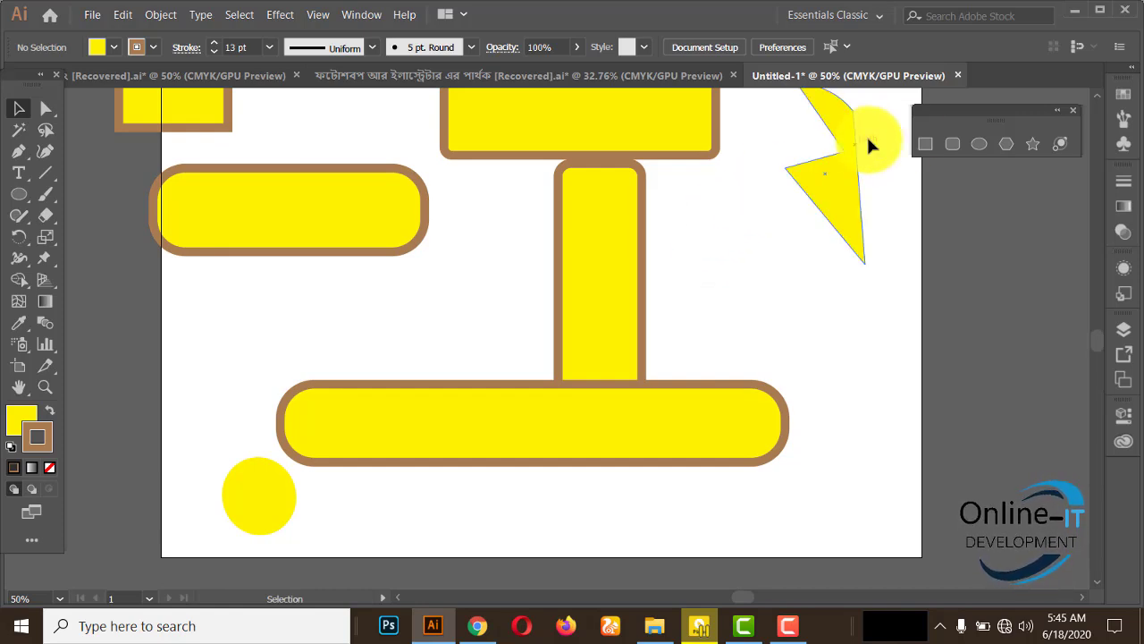
Draw an outline-less yellow hexagon right of the vertical bar and bring up the Polygon settings.
left_click(1006, 144)
mouse_move(705, 217)
left_mouse_down()
mouse_move(743, 258)
mouse_move(733, 258)
left_mouse_up()
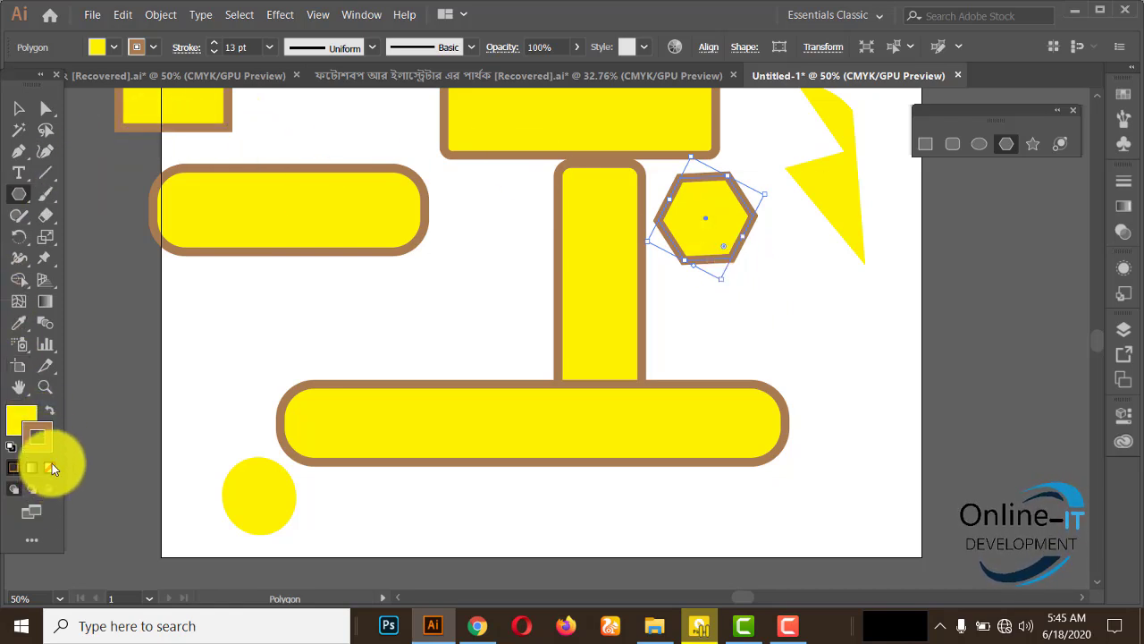
left_click(50, 466)
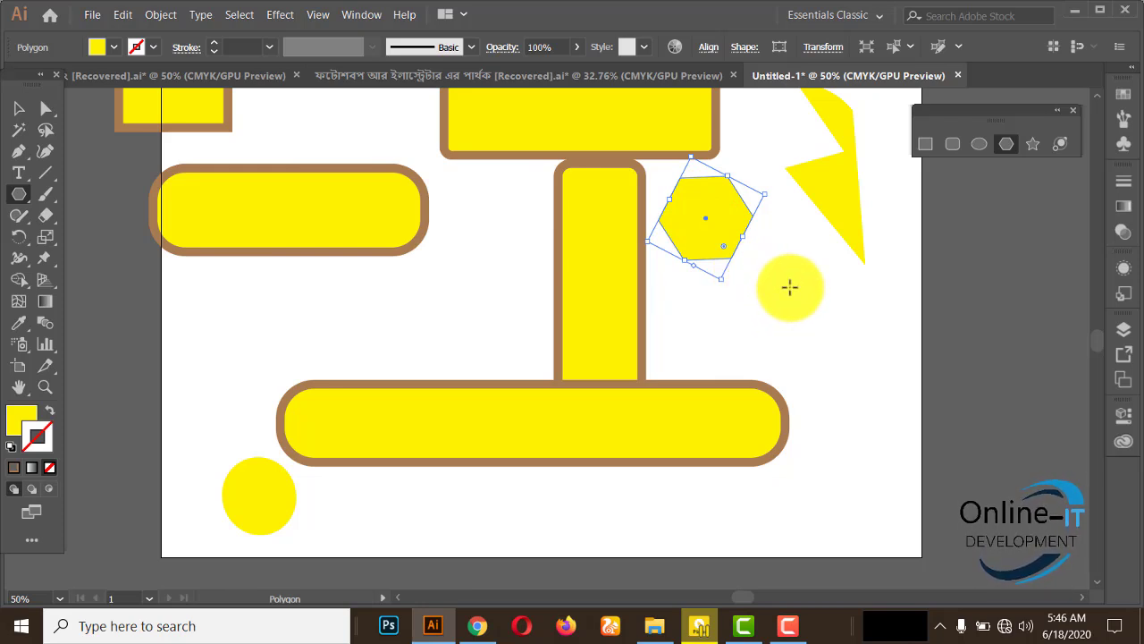
left_click(791, 287)
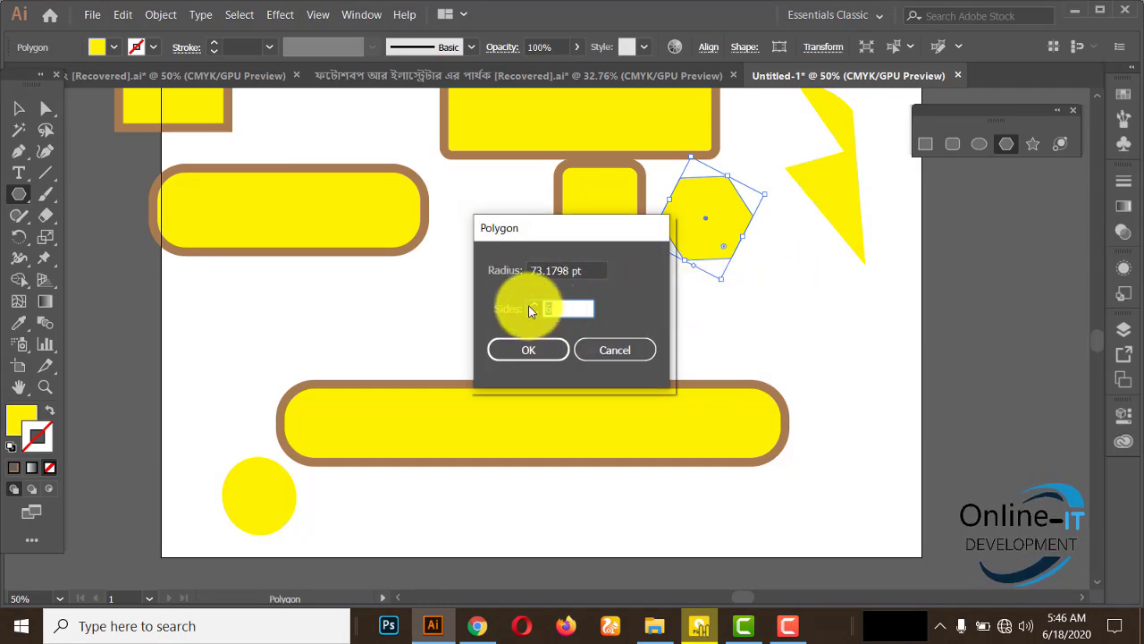
Create a yellow triangle with 50 pt radius and 3 sides.
double_click(585, 268)
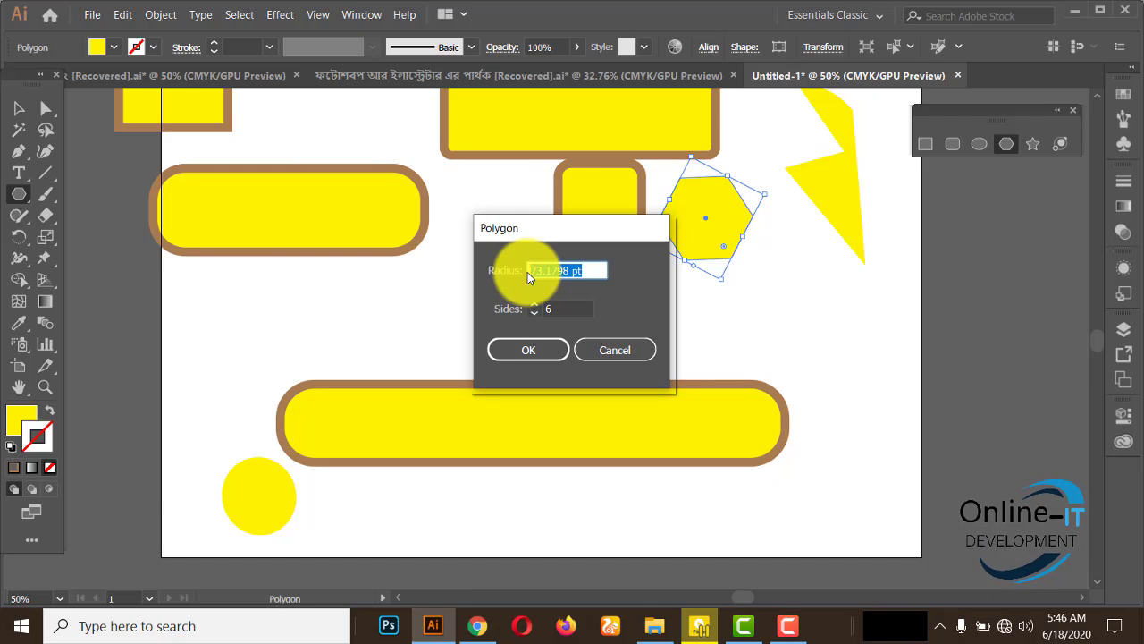
type("50")
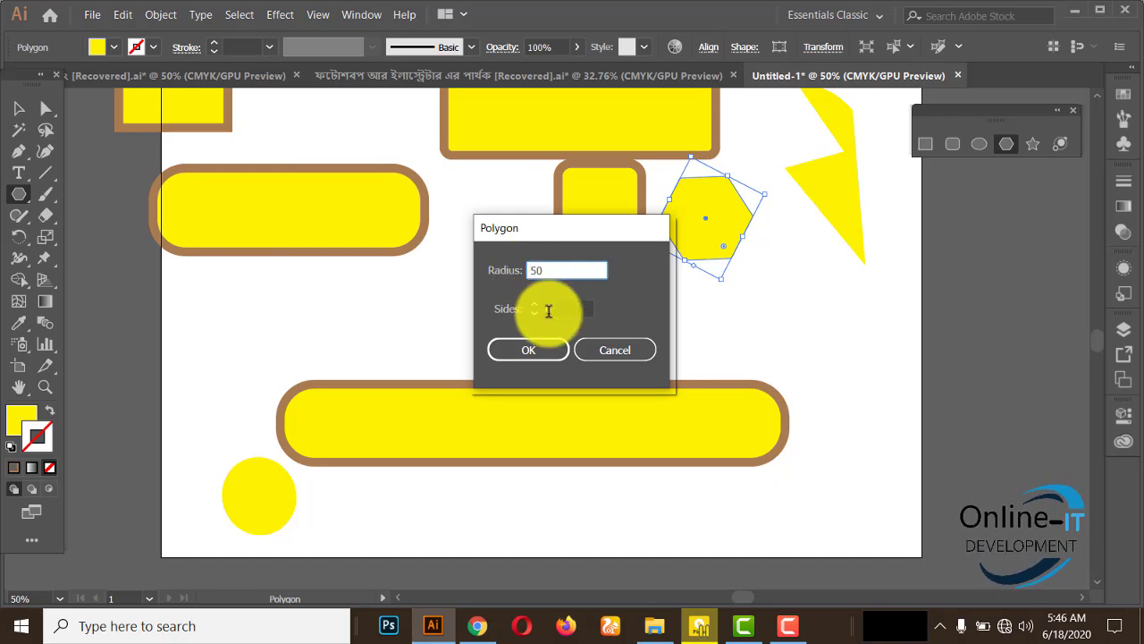
double_click(537, 307)
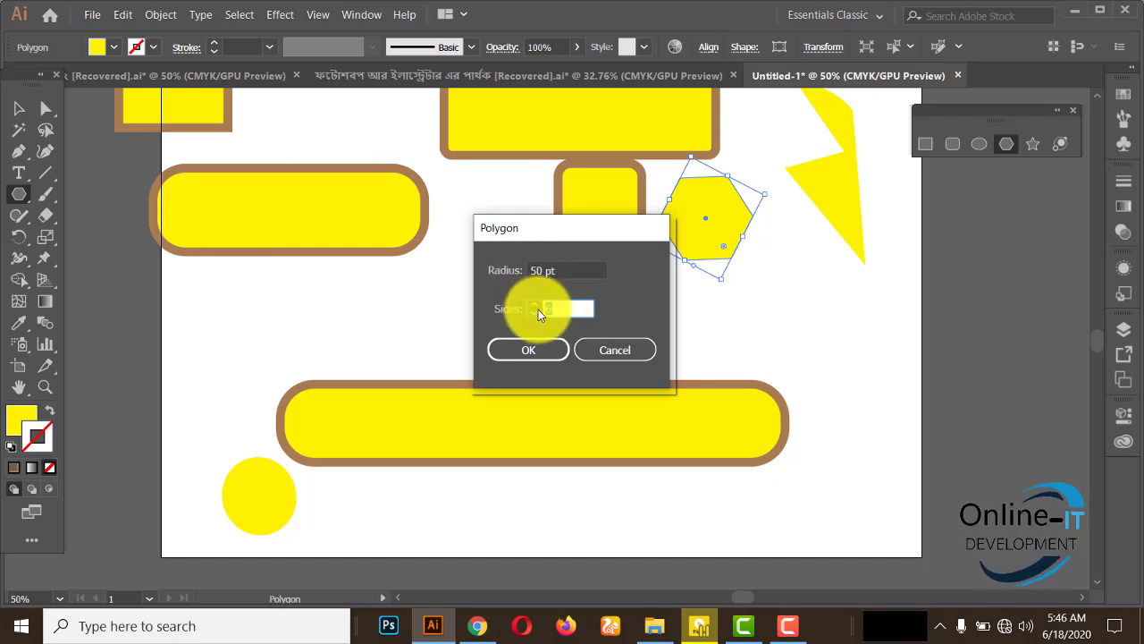
type("3")
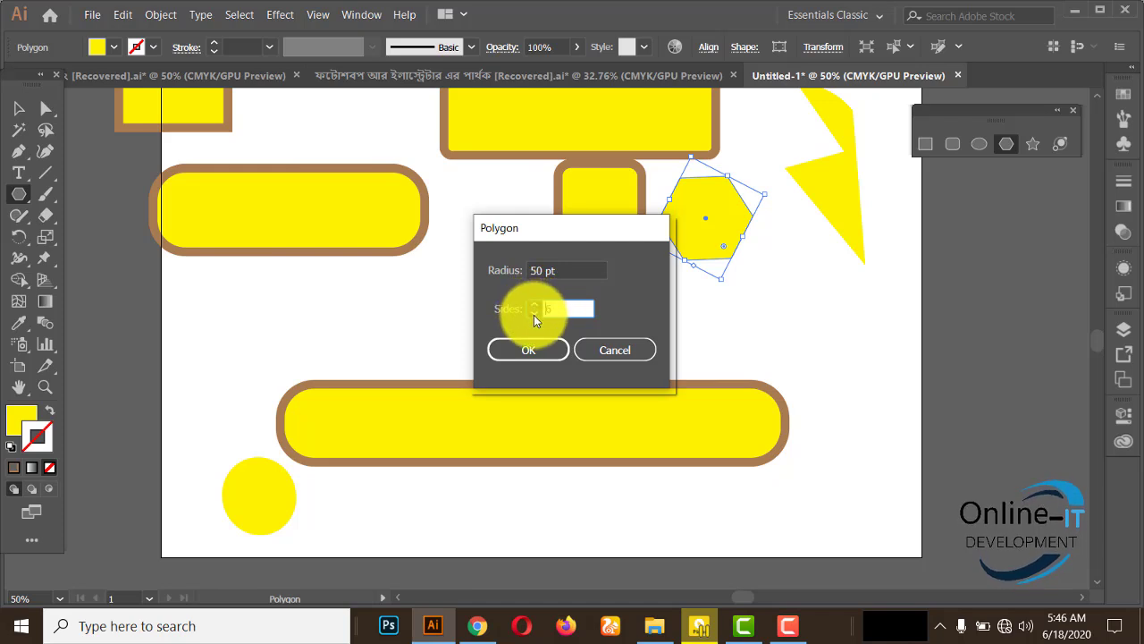
left_click(529, 349)
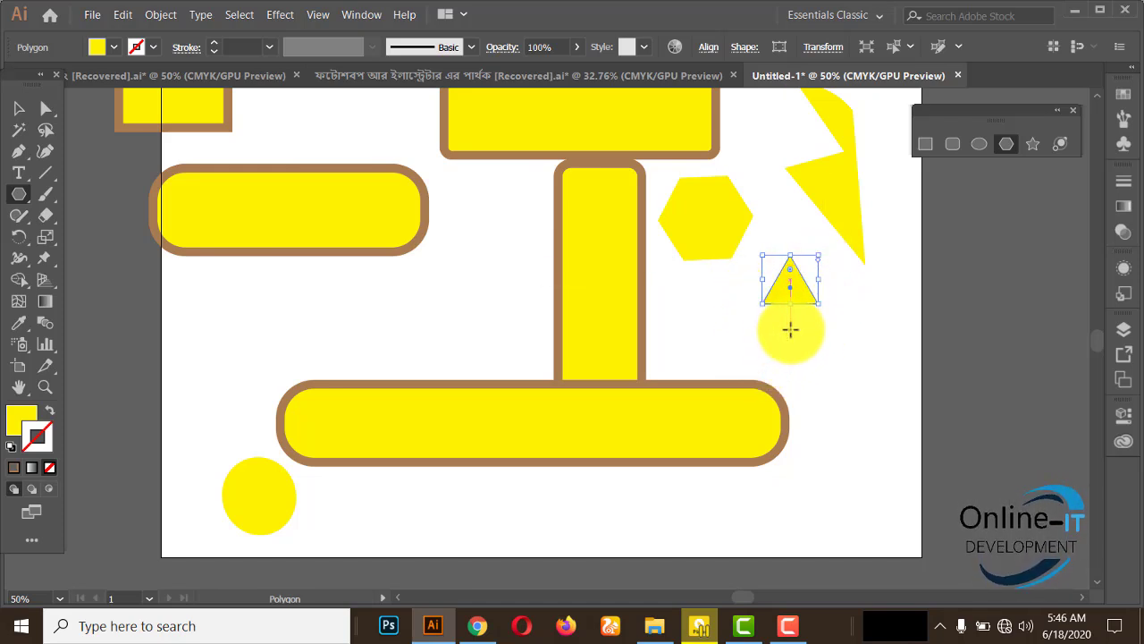
left_click(19, 108)
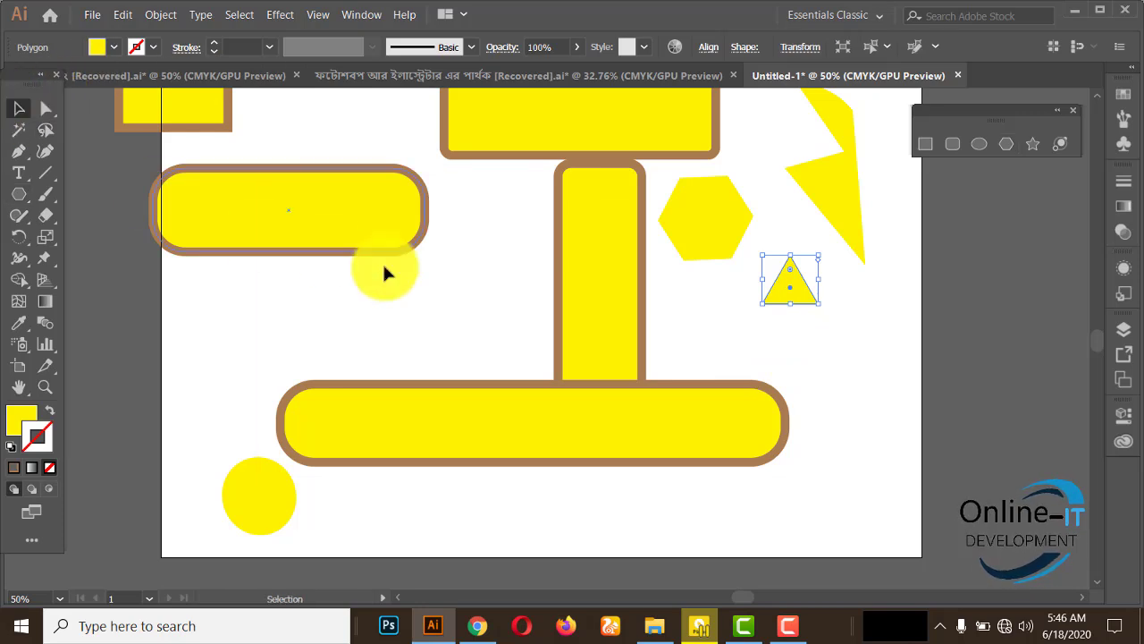
Add a yellow 4-sided polygon square below the triangle.
left_click(788, 348)
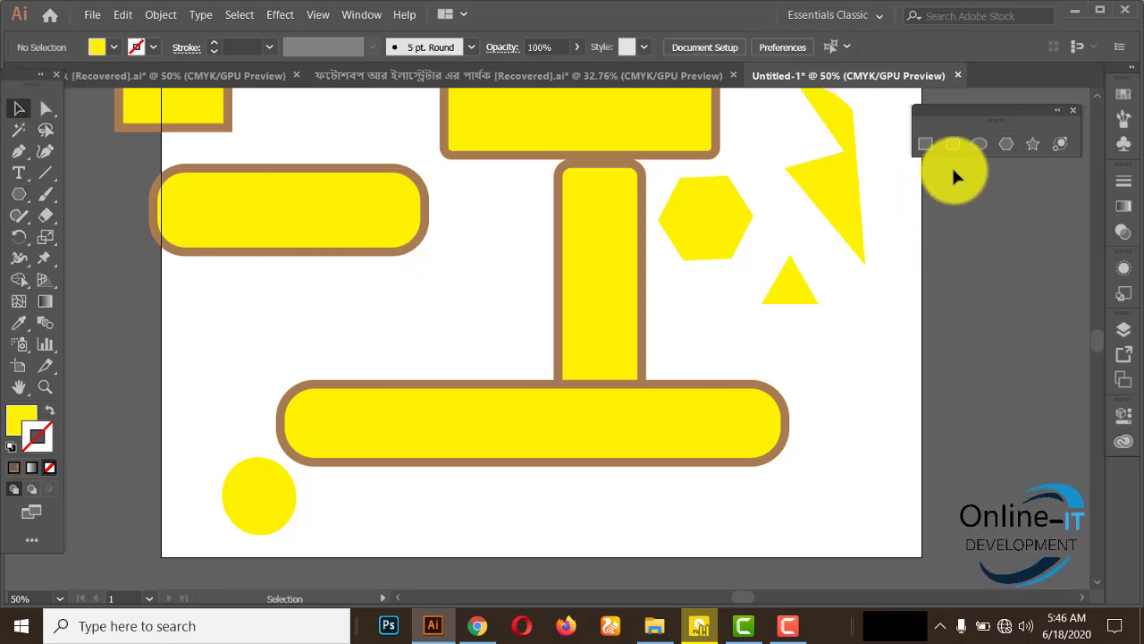
left_click(1004, 145)
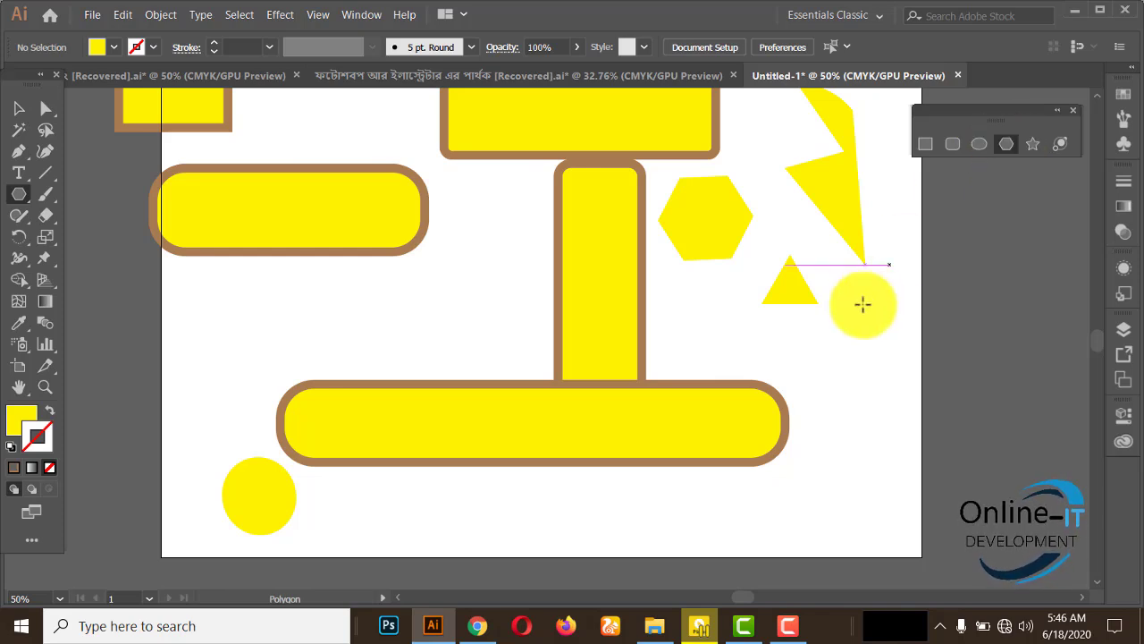
left_click(833, 354)
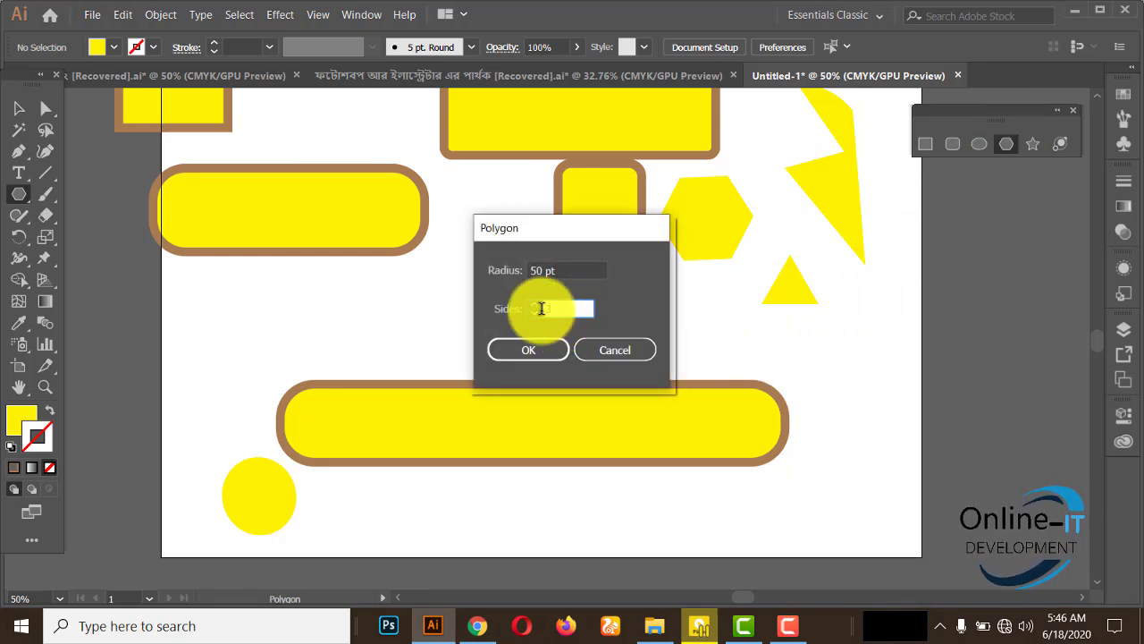
left_click(552, 307)
type("4")
left_click(539, 357)
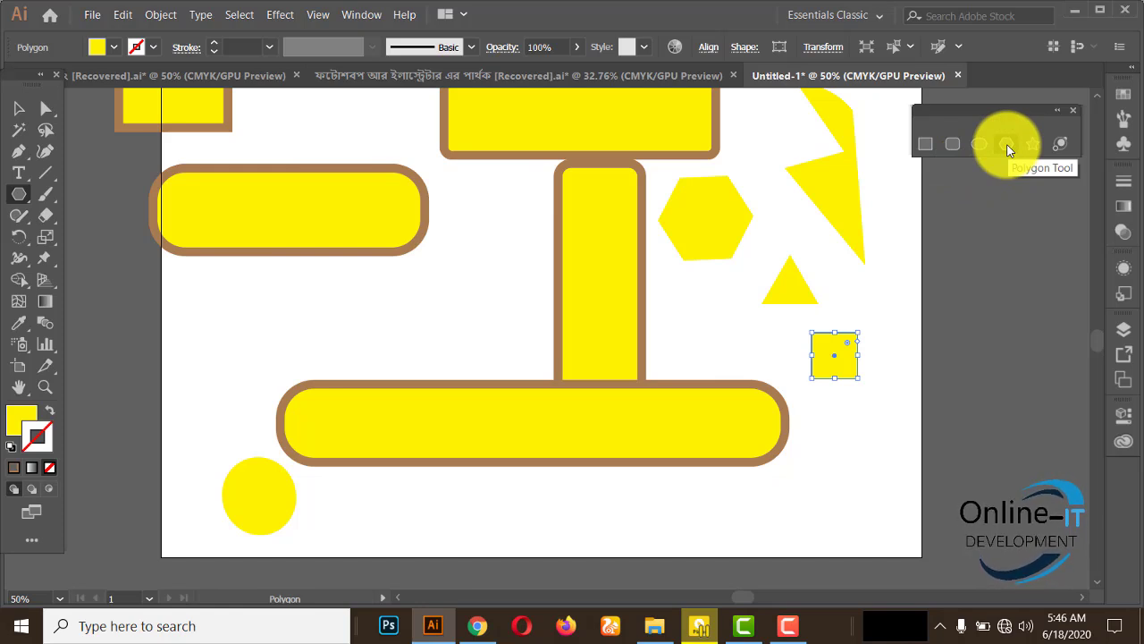
Create a yellow 5-sided pentagon and move it left of the vertical bar.
left_click(896, 325)
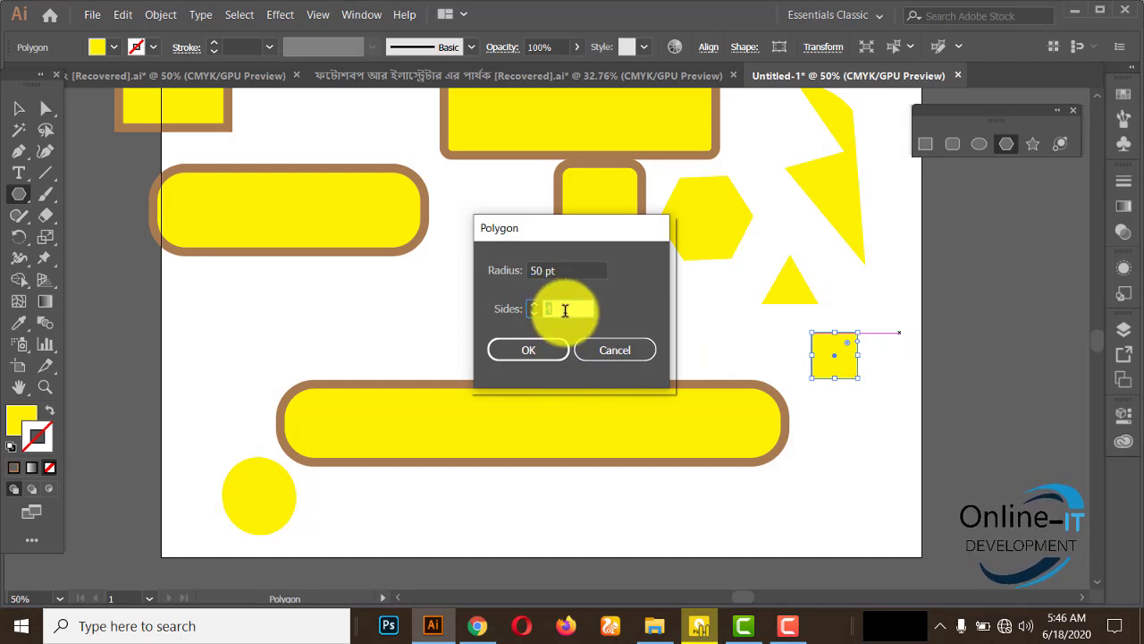
type("5")
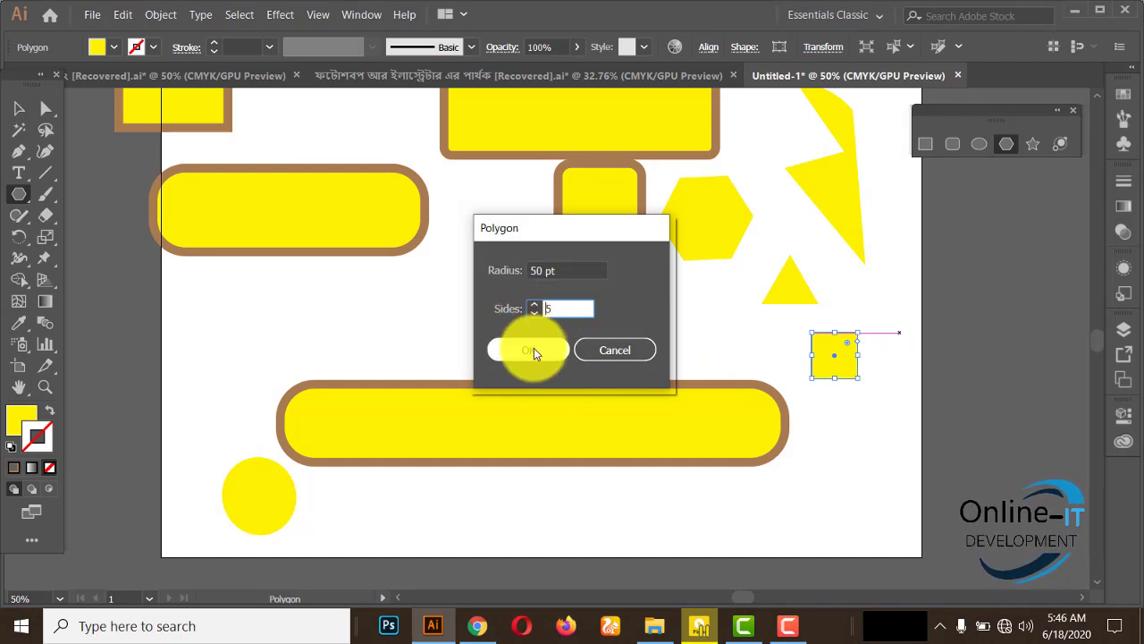
left_click(528, 350)
left_click(19, 108)
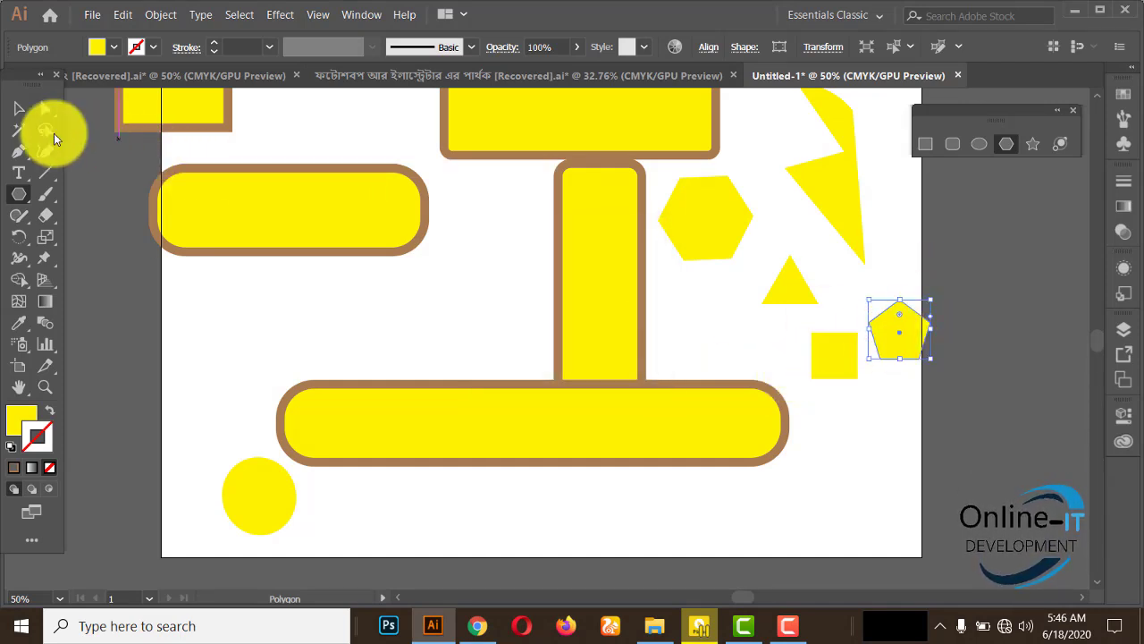
left_click_drag(884, 332, 318, 305)
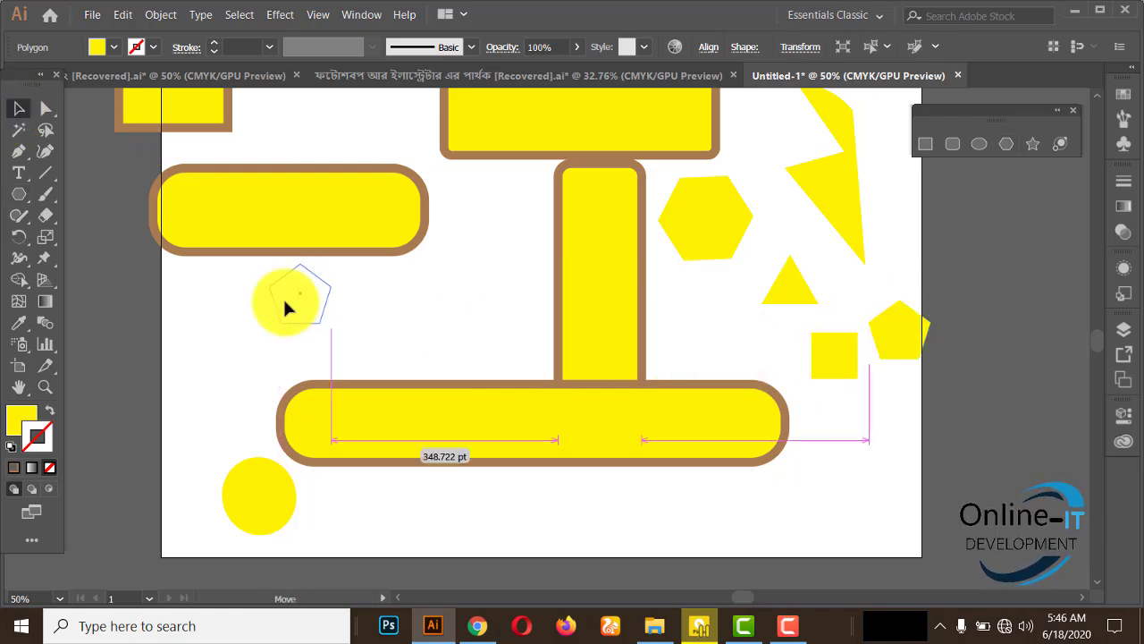
left_click(475, 322)
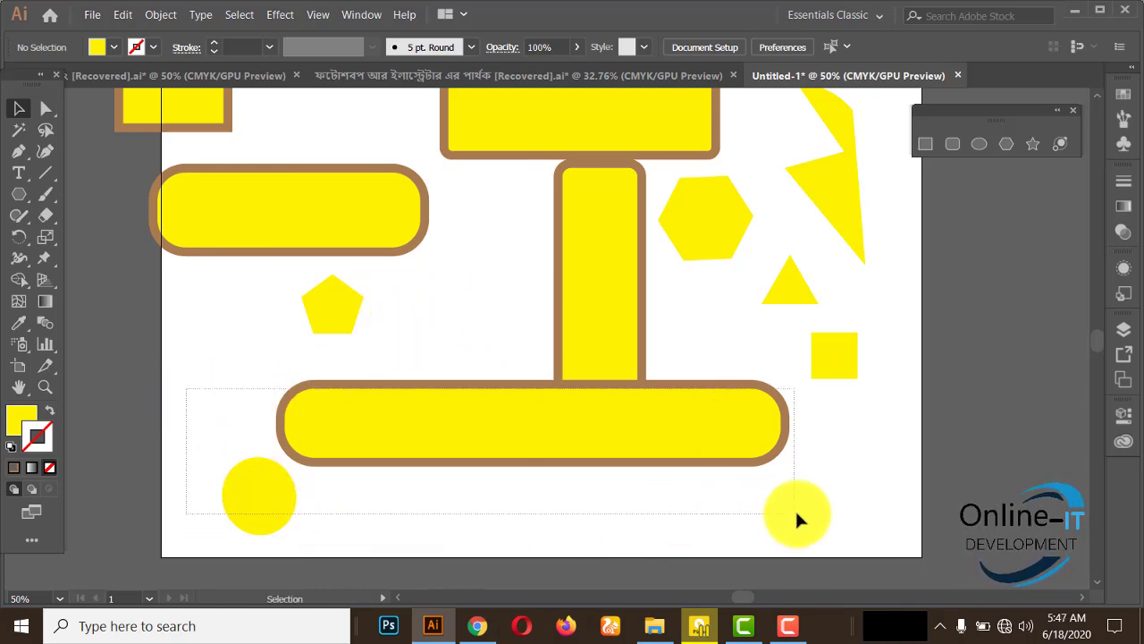
Delete the bottom bar, circle, rounded bars, pentagon and right-hand shapes.
left_click_drag(794, 507, 788, 506)
key("Delete")
scroll(399, 218, "up", 1)
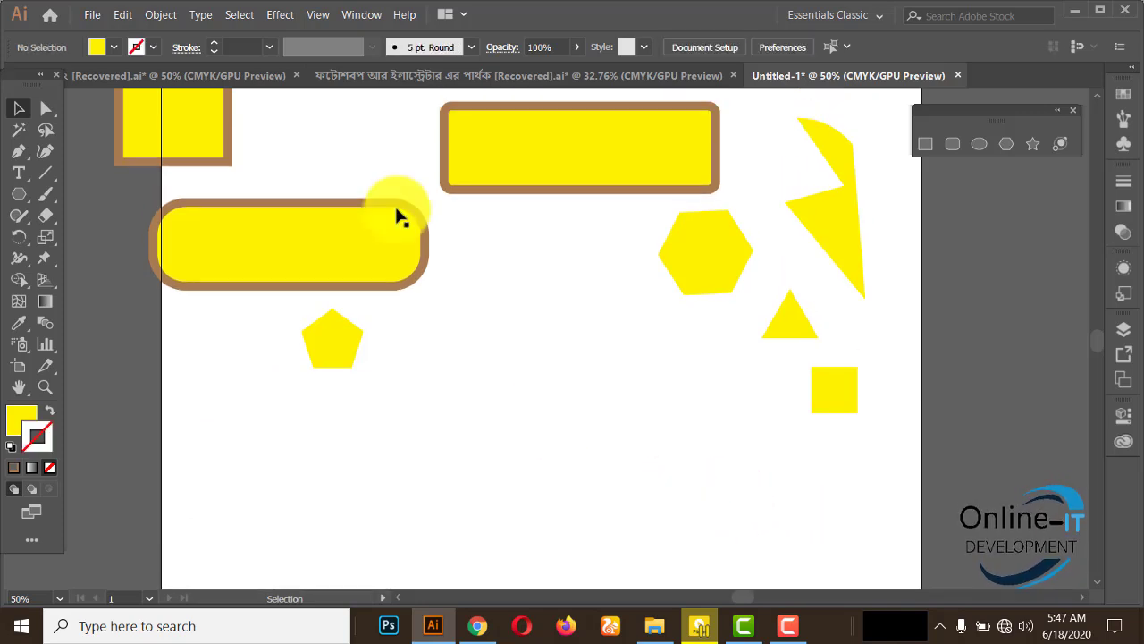
scroll(398, 217, "up", 1)
left_click_drag(449, 462, 451, 464)
key("Delete")
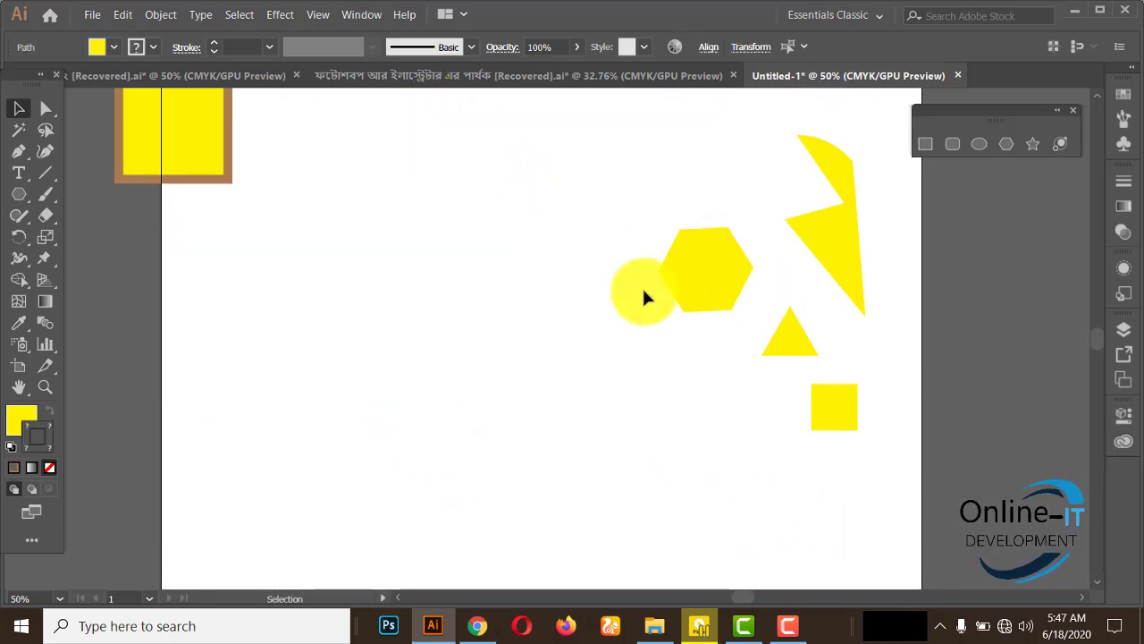
left_click_drag(604, 183, 898, 433)
key("Delete")
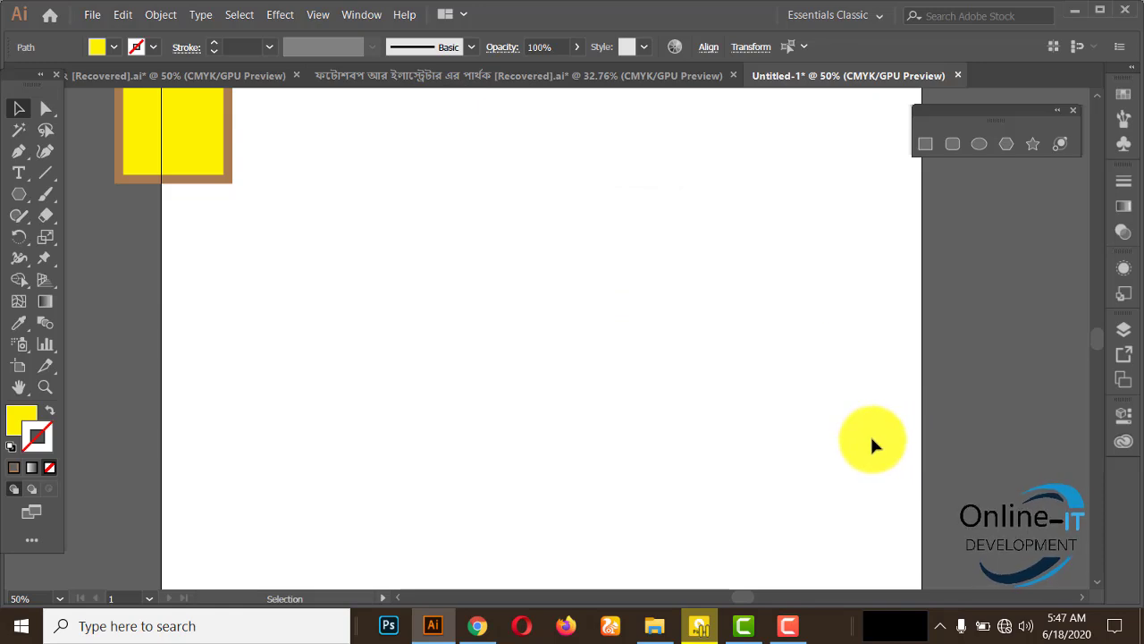
scroll(756, 370, "up", 2)
scroll(725, 375, "up", 2)
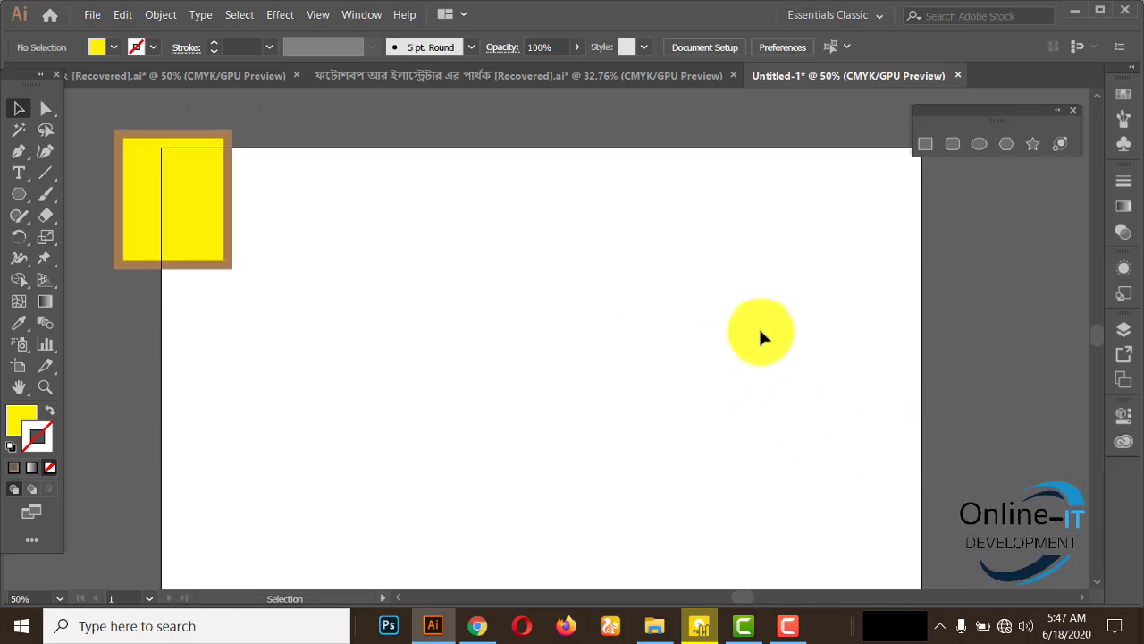
Draw four yellow five-pointed stars of varying sizes, one tilted, across the artboard.
left_click(1033, 149)
mouse_move(349, 198)
left_mouse_down()
mouse_move(415, 283)
mouse_move(338, 260)
left_mouse_up()
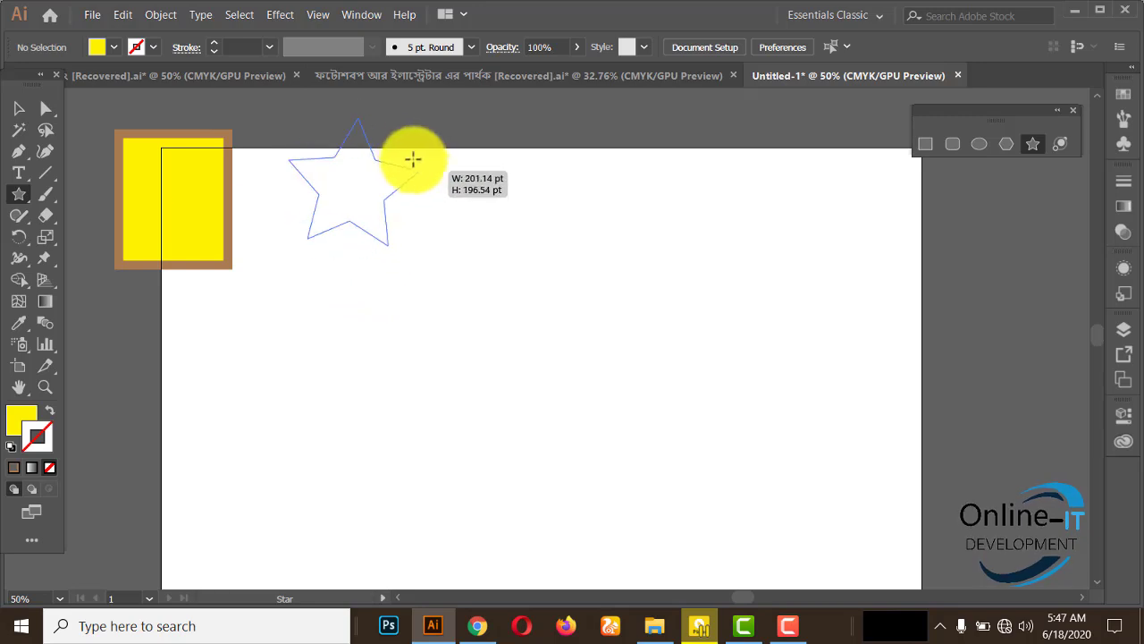
mouse_move(338, 260)
left_mouse_down()
mouse_move(322, 150)
mouse_move(327, 278)
left_mouse_up()
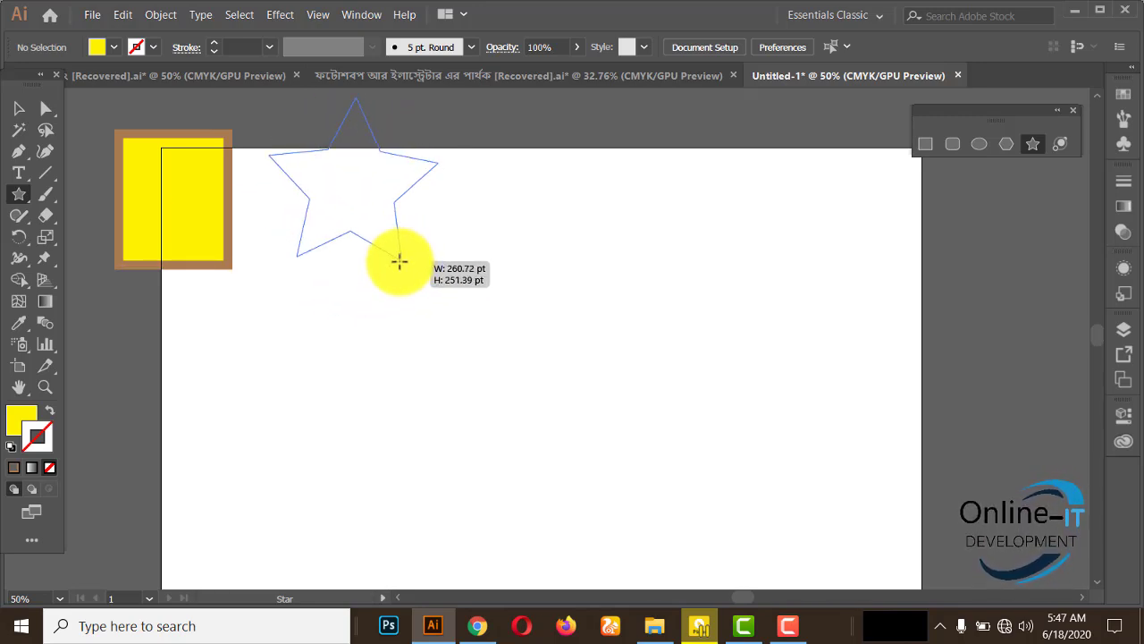
left_click_drag(326, 278, 404, 263)
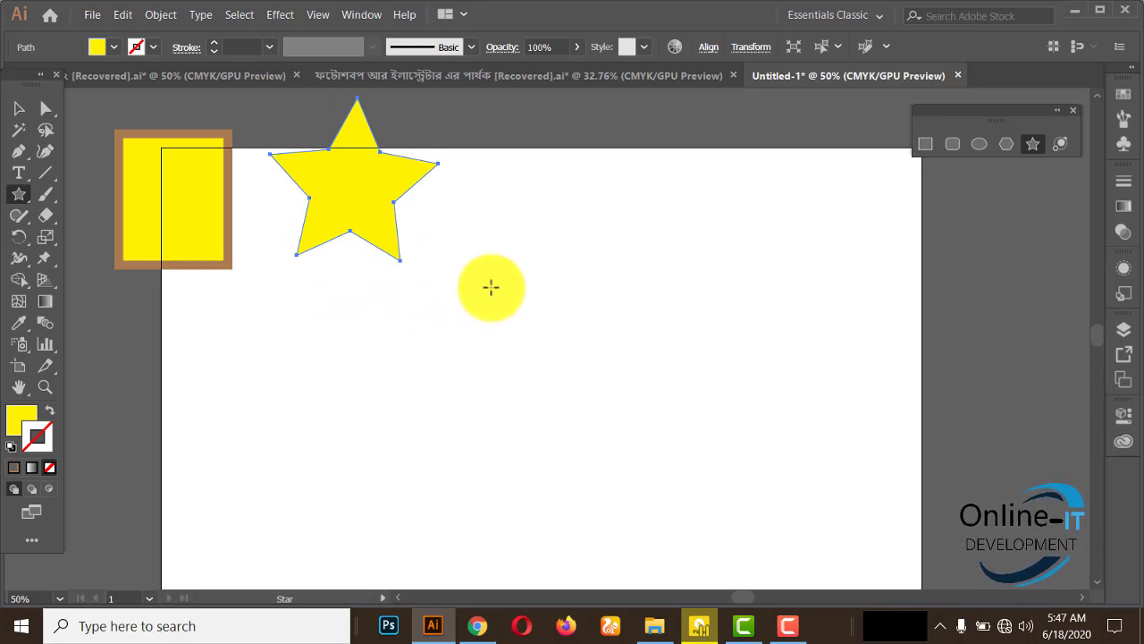
left_click_drag(488, 286, 565, 363)
left_click_drag(712, 205, 778, 306)
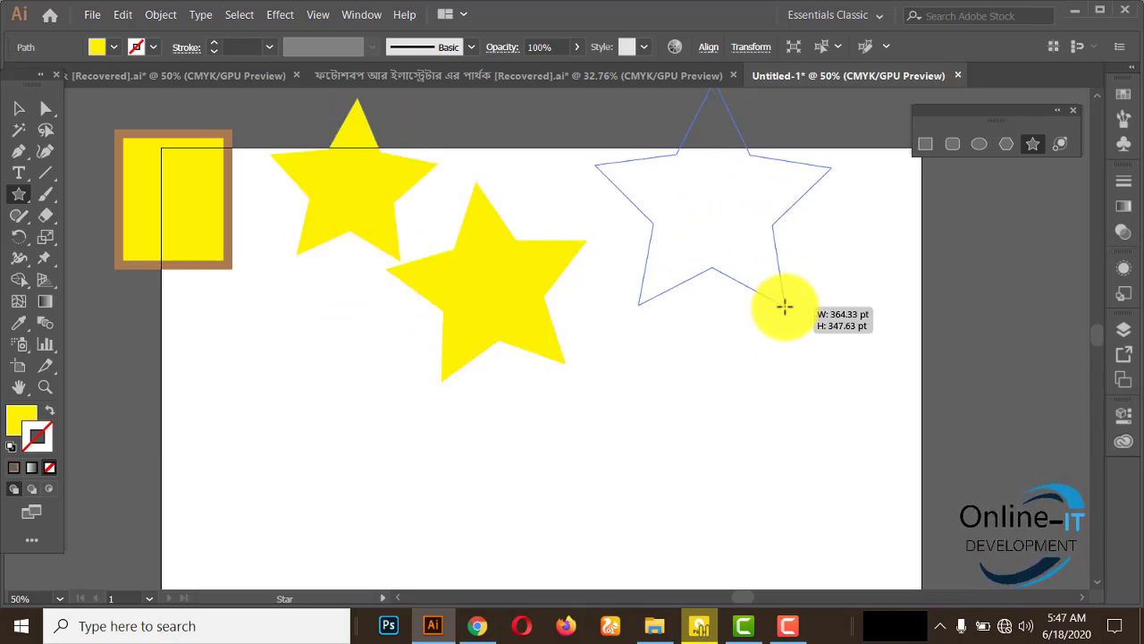
left_click_drag(605, 437, 709, 510)
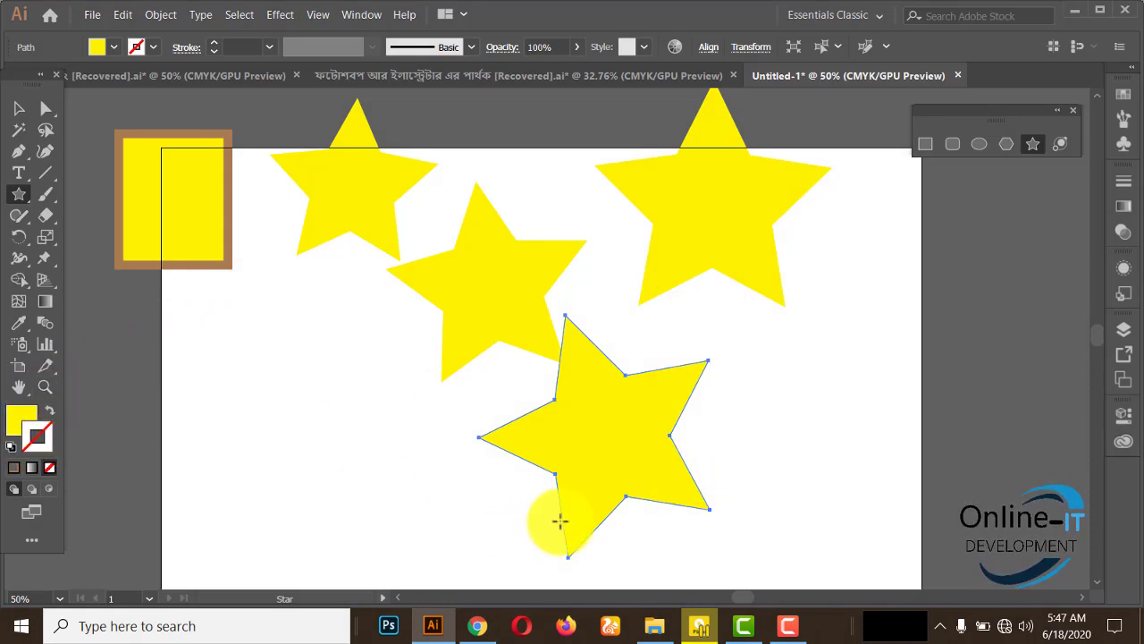
Make the lowest star a hollow yellow outline: no fill, 21 pt stroke.
left_click(50, 415)
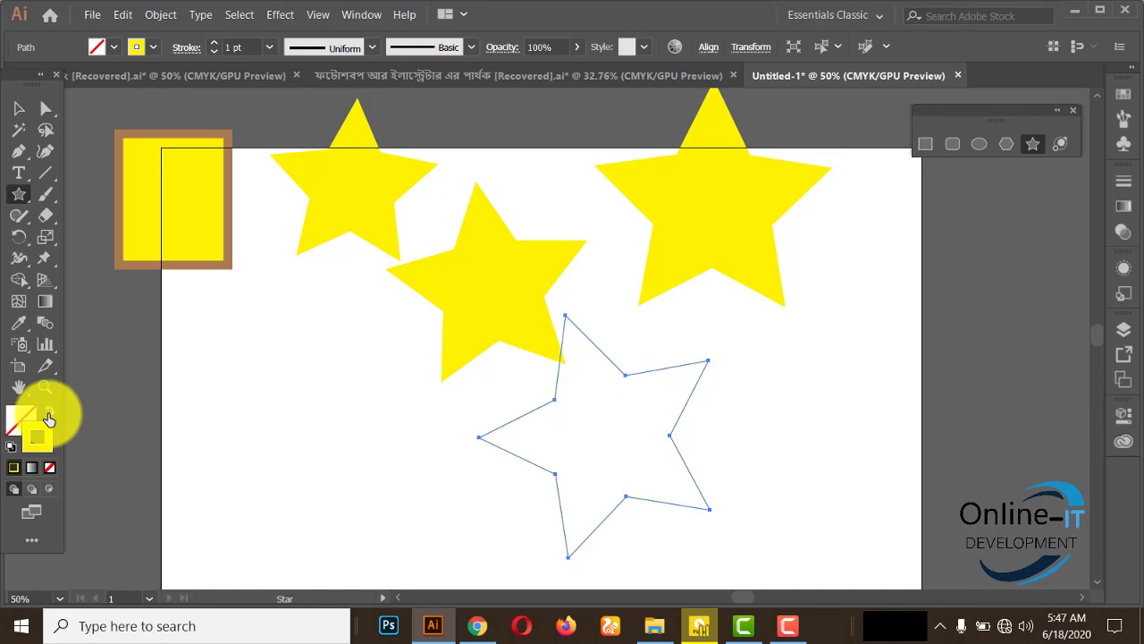
left_click(42, 437)
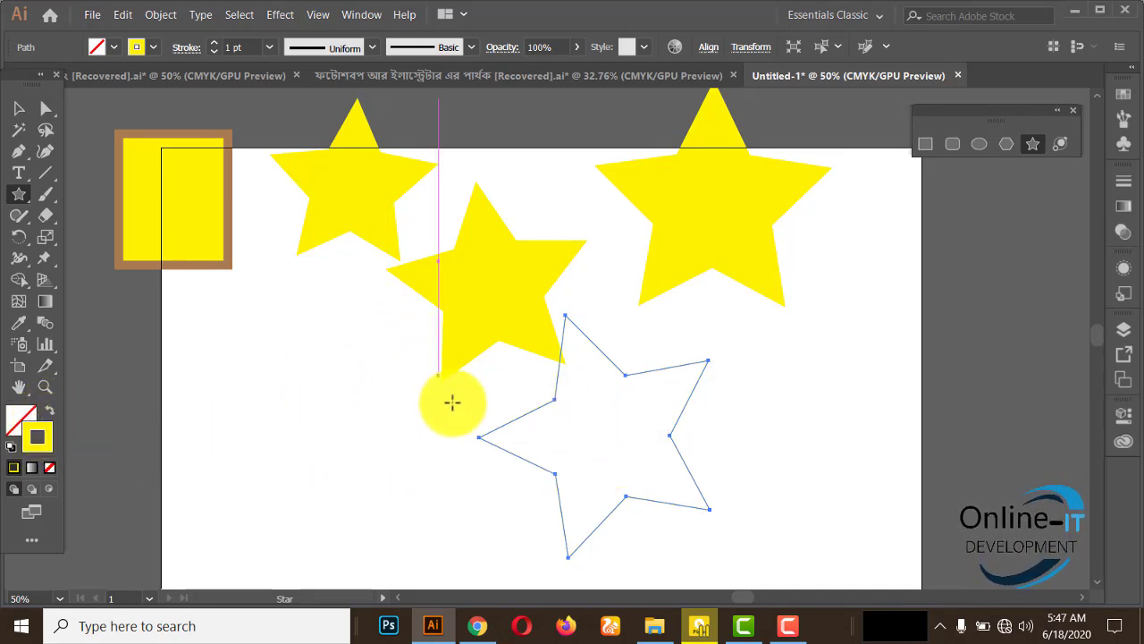
left_click(213, 42)
left_click(212, 42)
left_click(212, 42)
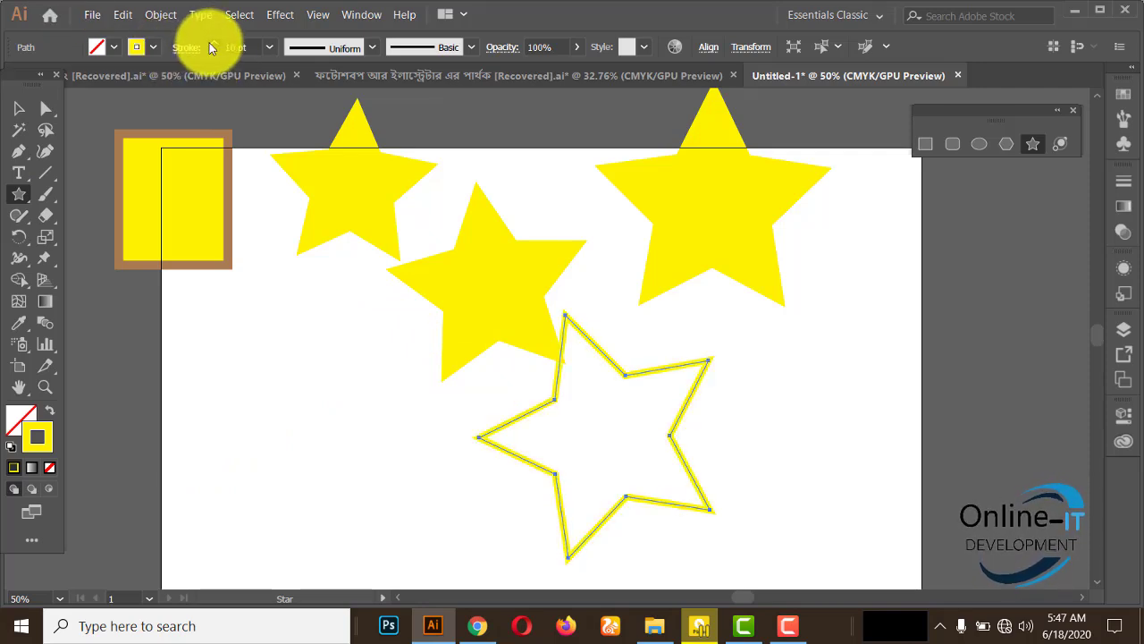
left_click(212, 48)
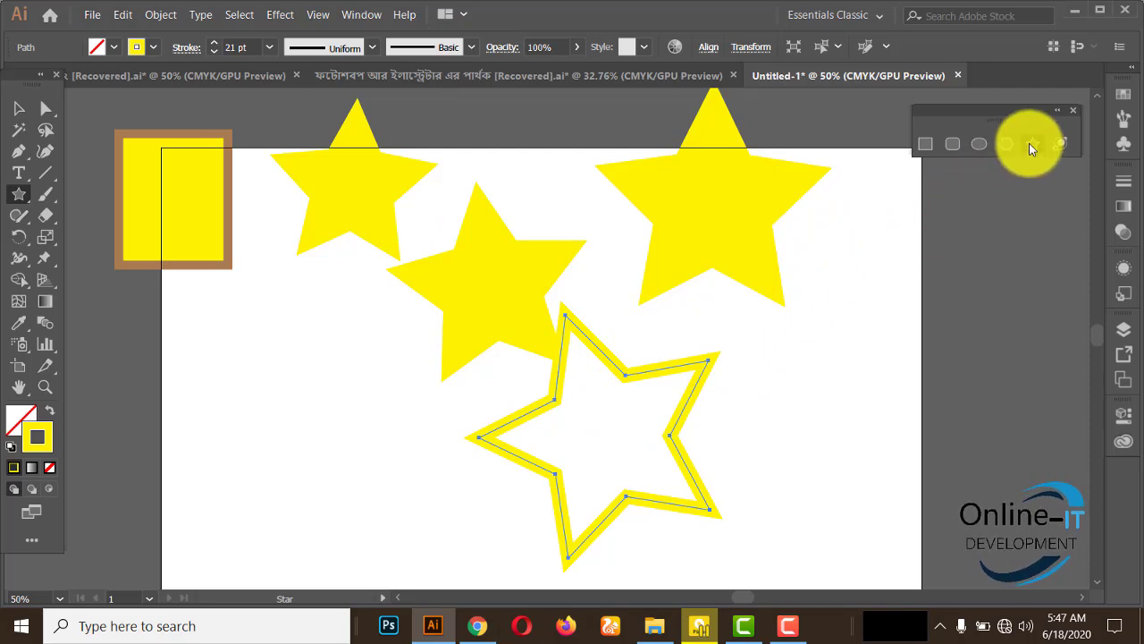
Create a 50-point star with 199 pt outer and 150 pt inner radius.
left_click(754, 408)
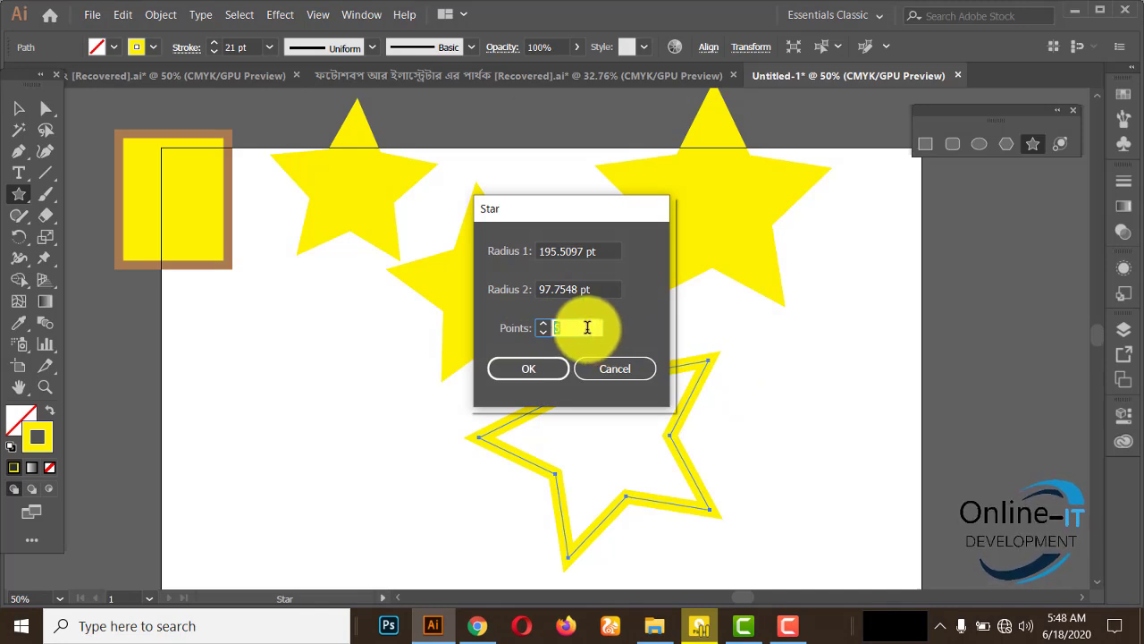
left_click(556, 324)
left_click_drag(556, 324, 587, 322)
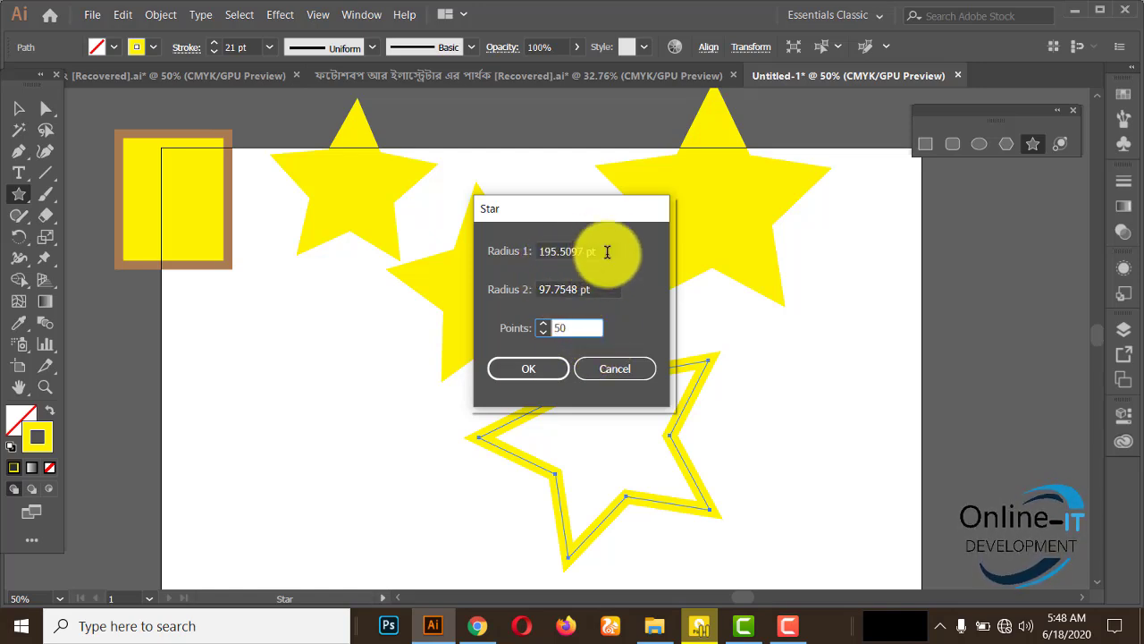
left_click_drag(608, 251, 519, 249)
type("199")
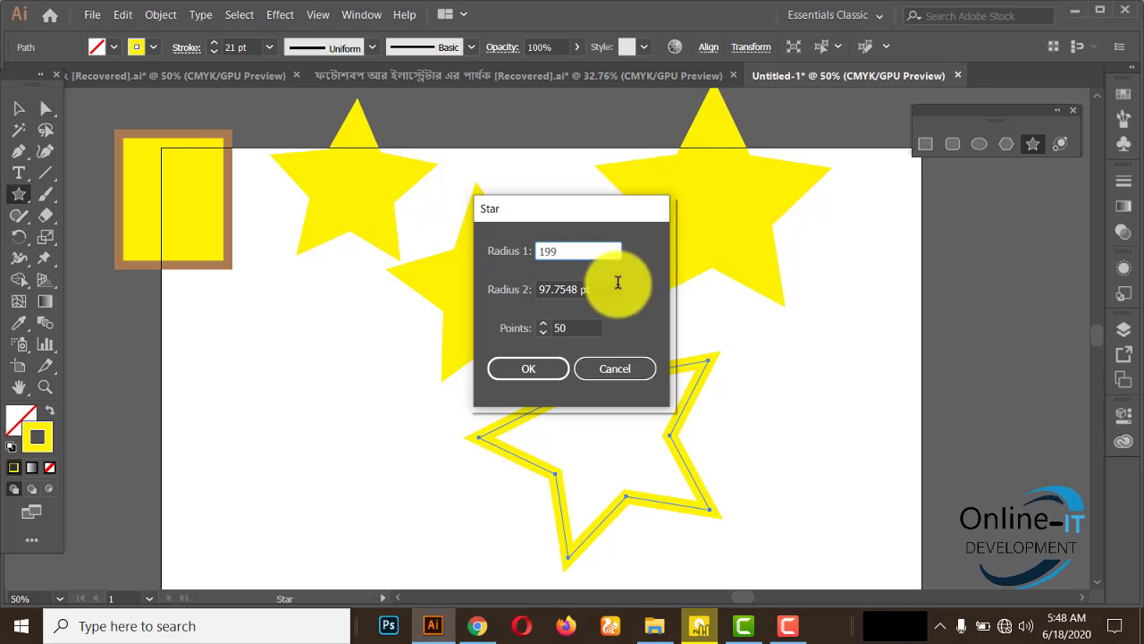
left_click_drag(615, 289, 508, 297)
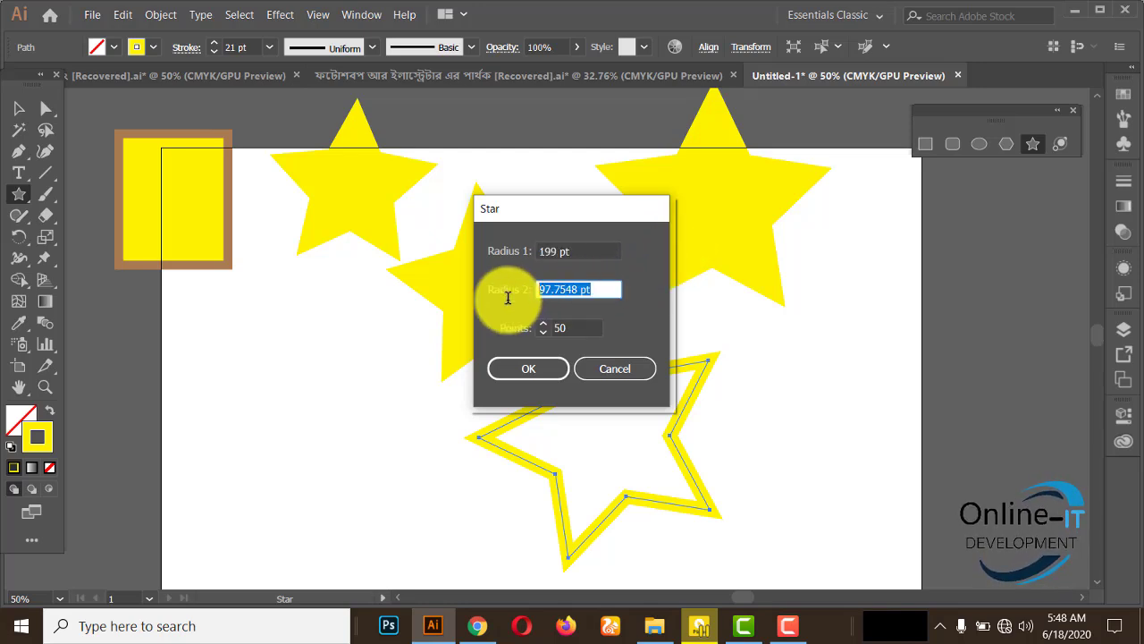
type("150")
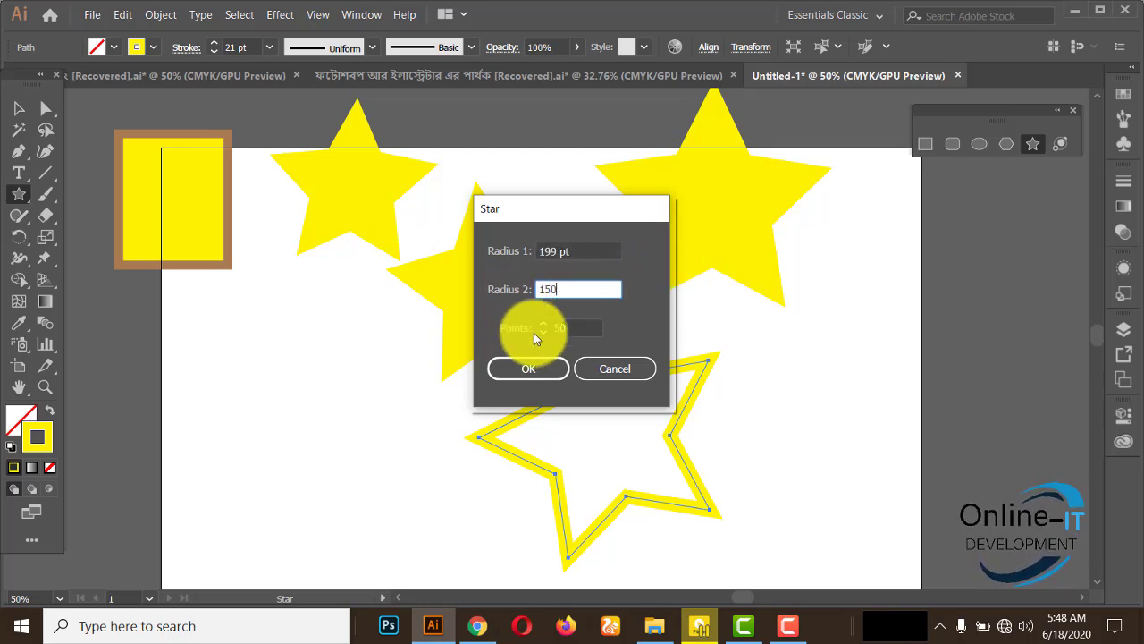
left_click(542, 367)
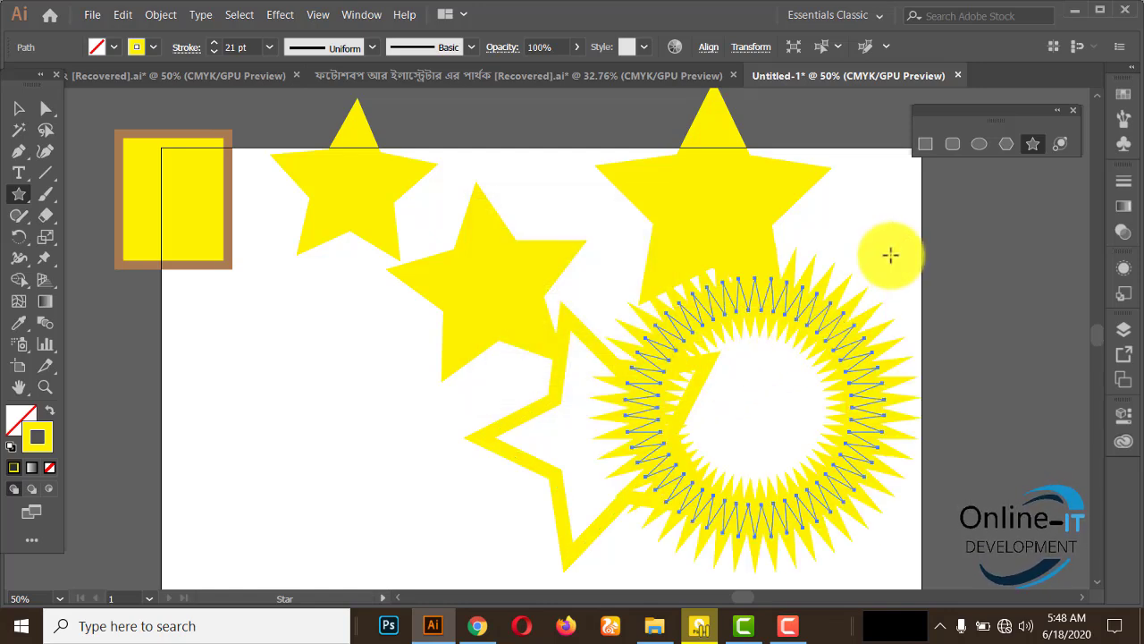
scroll(891, 253, "up", 1)
Delete the top-right, outline and top-left five-pointed stars.
left_click(19, 108)
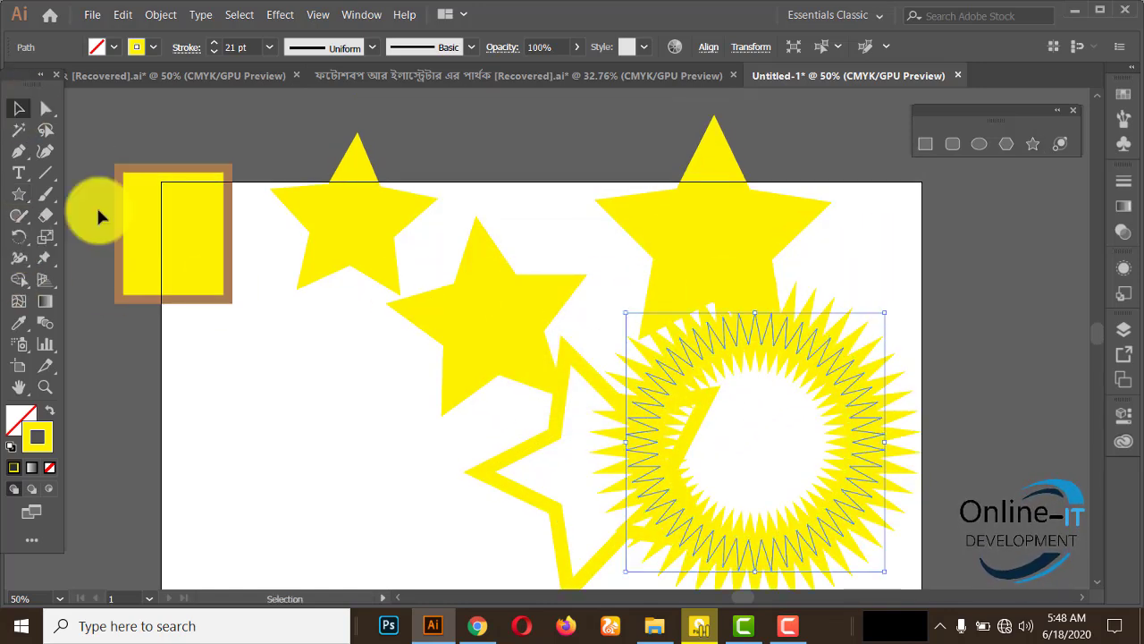
left_click_drag(564, 519, 406, 498)
left_click_drag(500, 380, 352, 325)
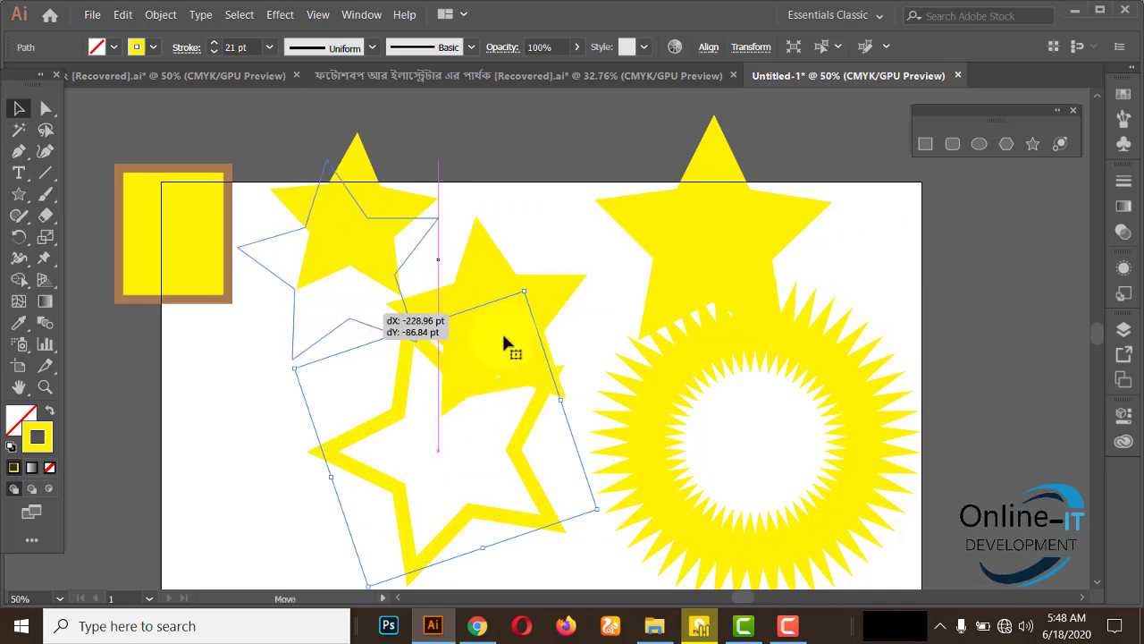
left_click(738, 257)
key("Delete")
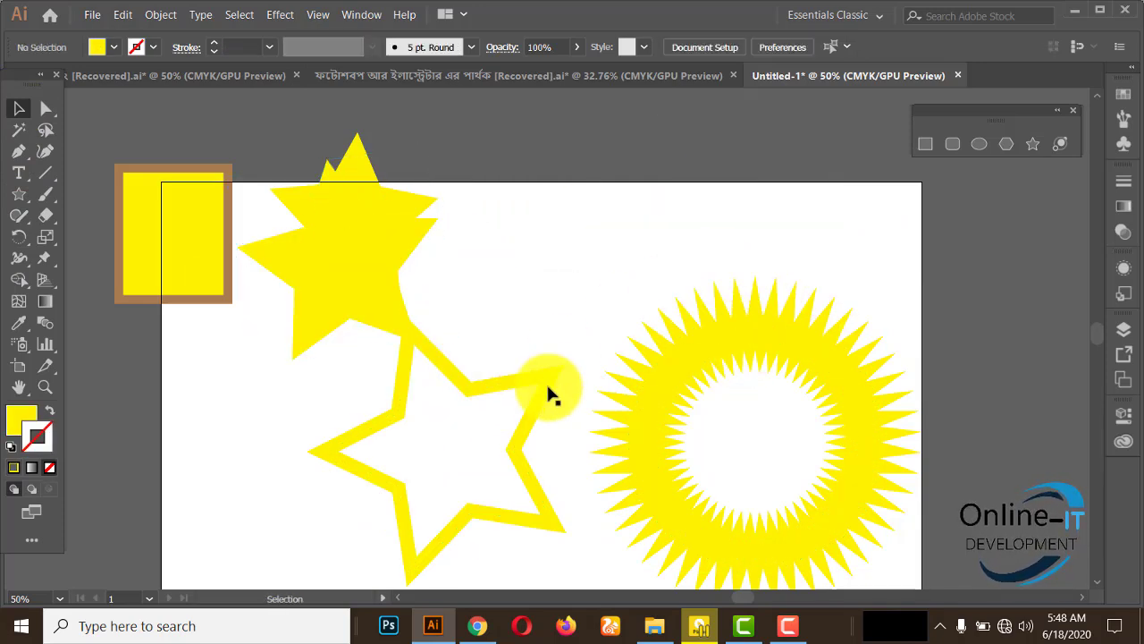
left_click(547, 384)
key("Delete")
left_click(381, 219)
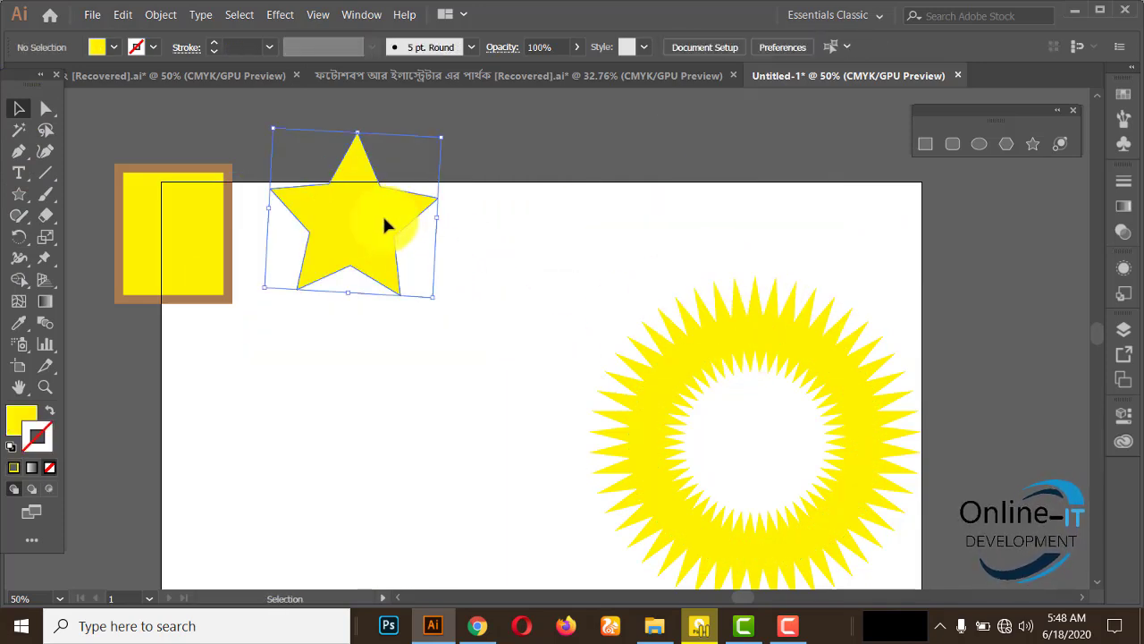
key("Delete")
Move the 50-point starburst ring slightly left on the artboard.
scroll(470, 334, "down", 2)
scroll(470, 334, "down", 1)
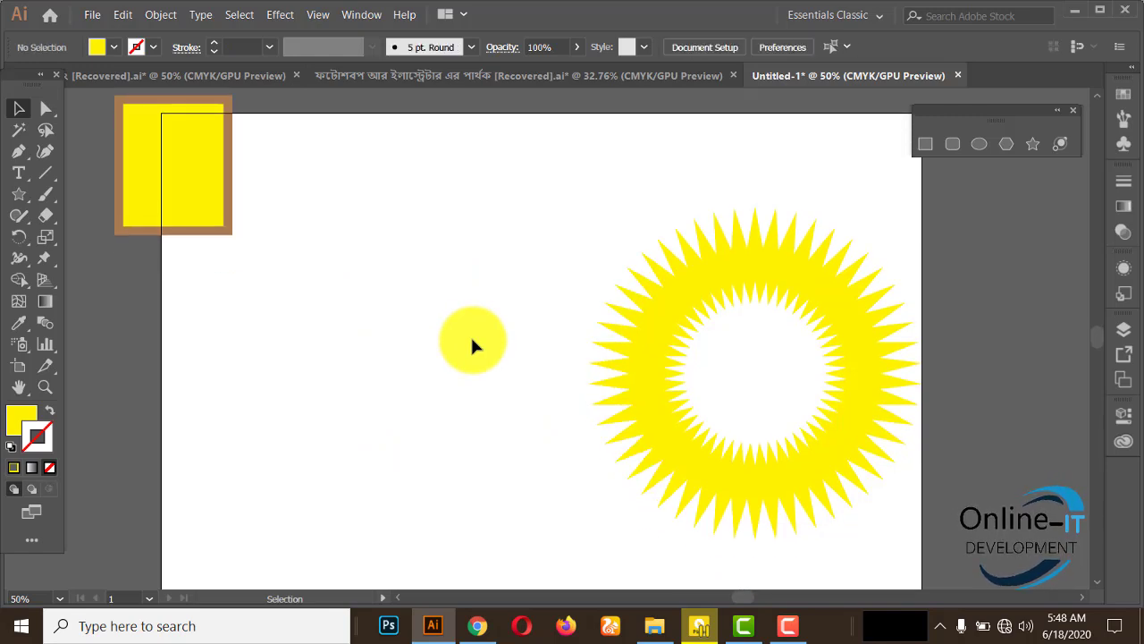
left_click(610, 357)
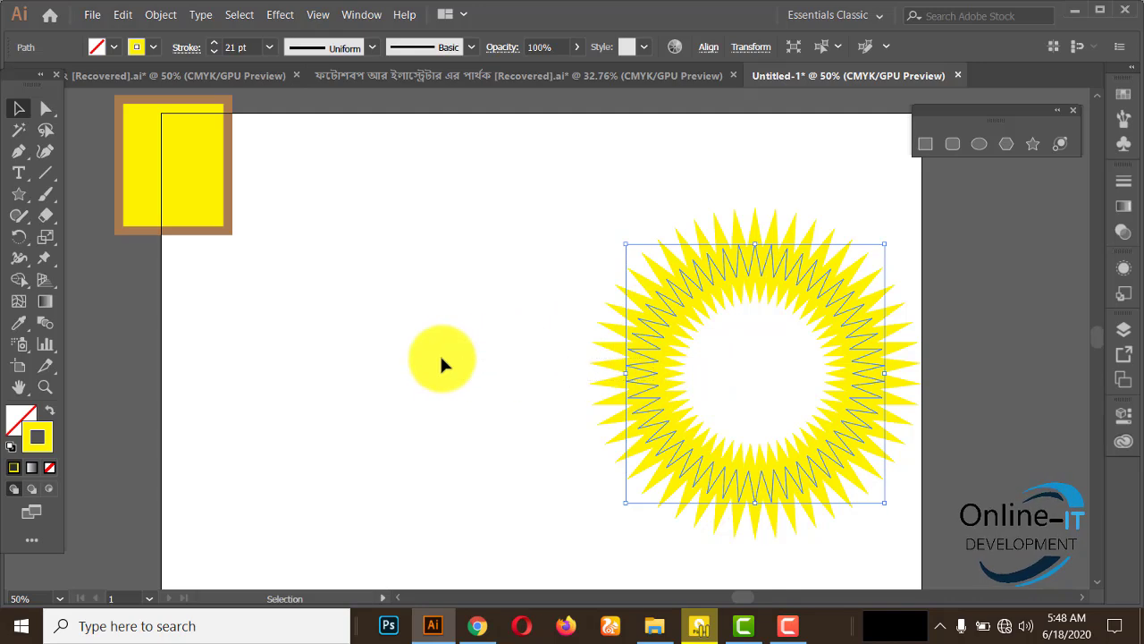
left_click(576, 375)
double_click(651, 375)
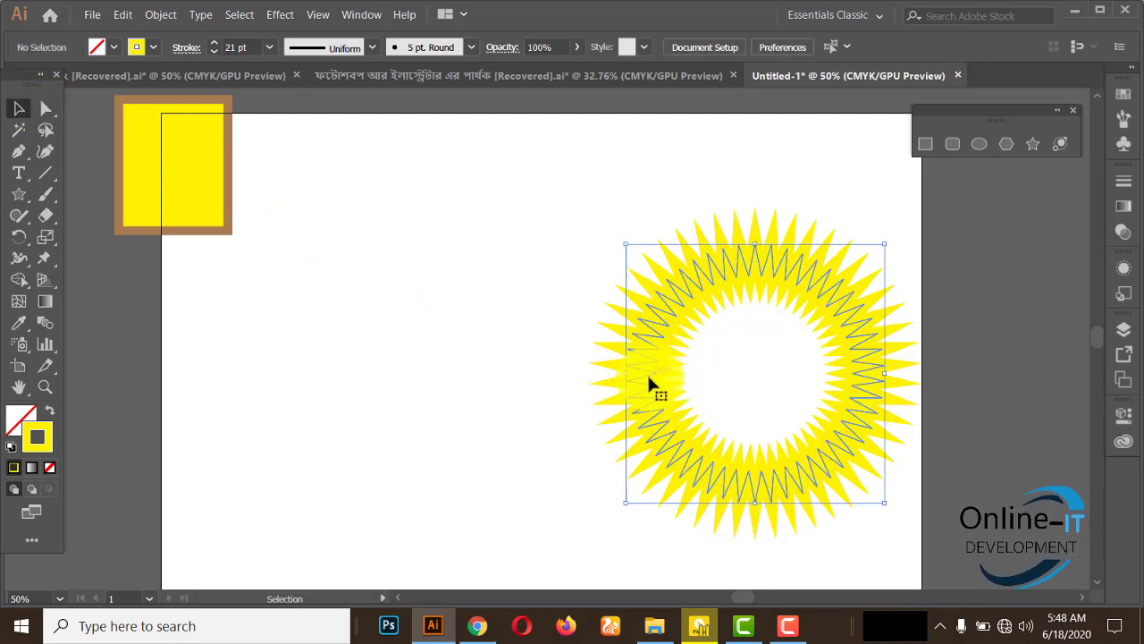
left_click(517, 106)
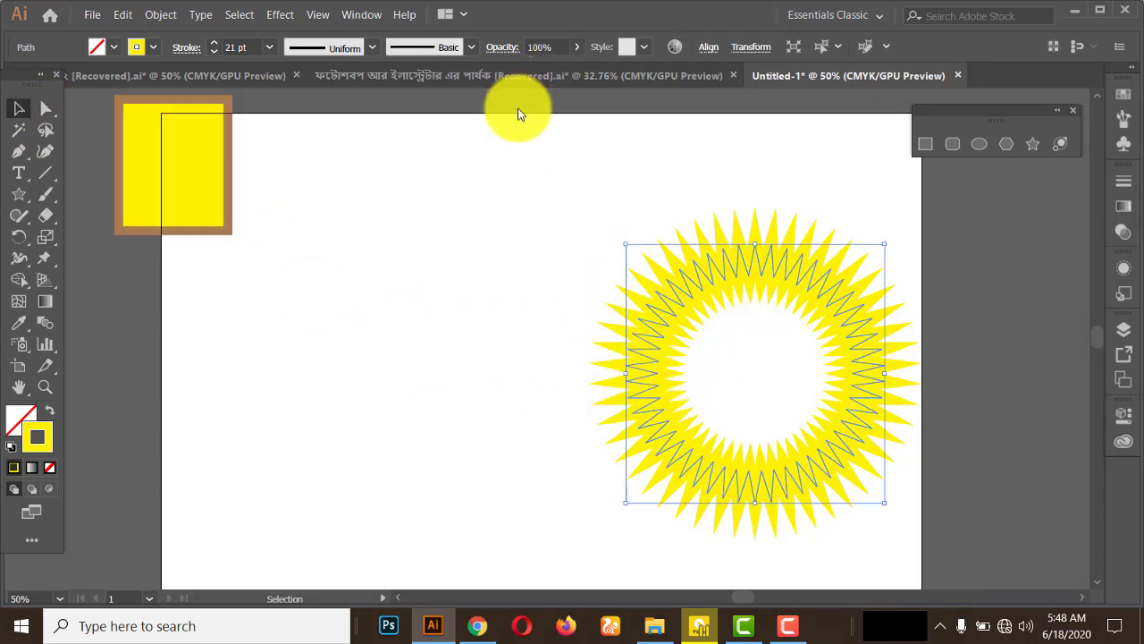
left_click_drag(671, 379, 426, 340)
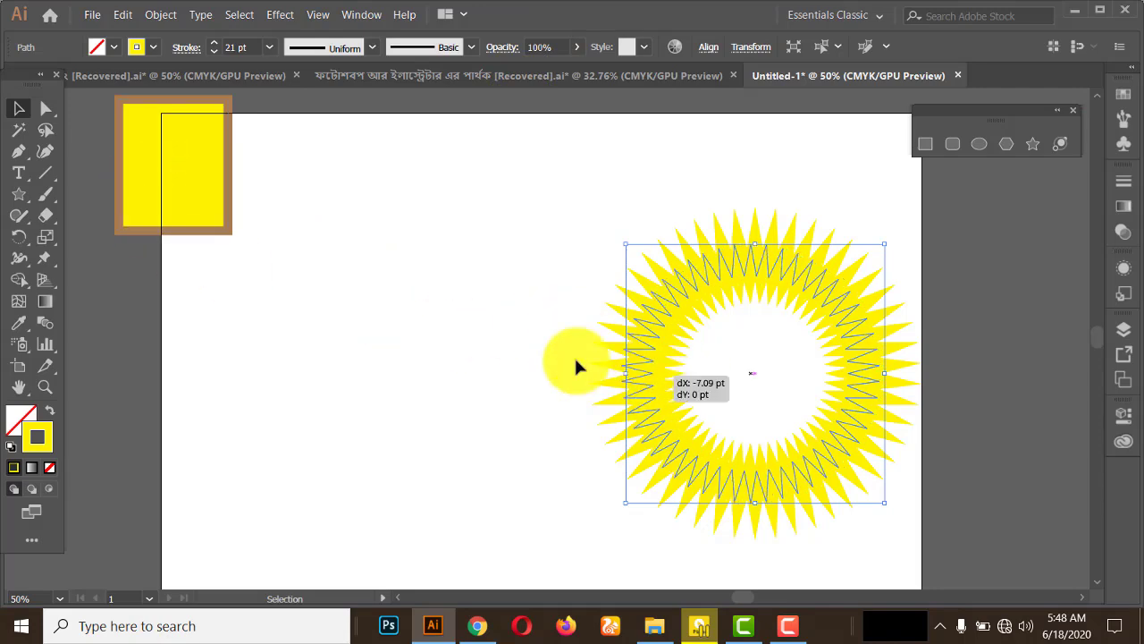